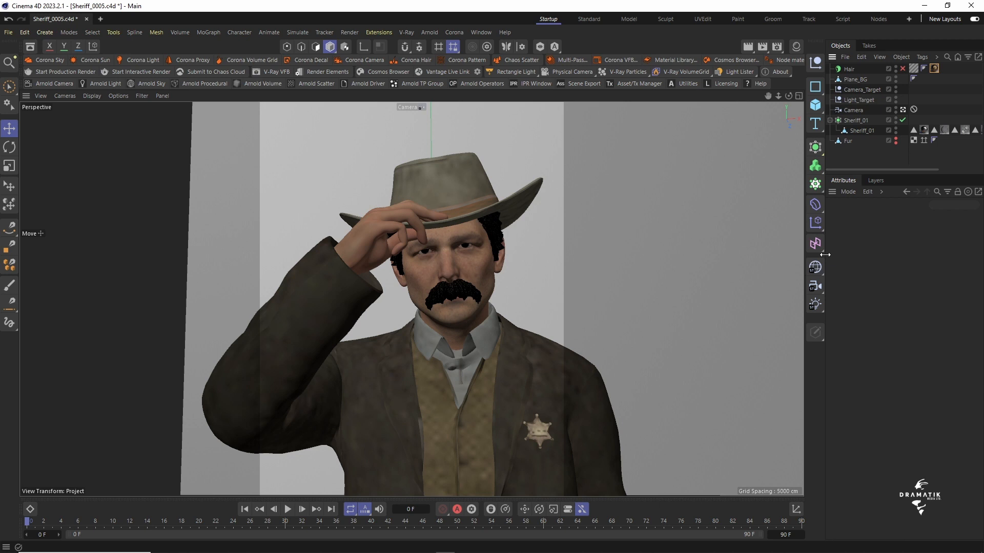
# Widen the object list and attribute area and collapse the Sheriff_01 hierarchy
pyautogui.moveTo(825, 255); pyautogui.dragTo(752, 256)
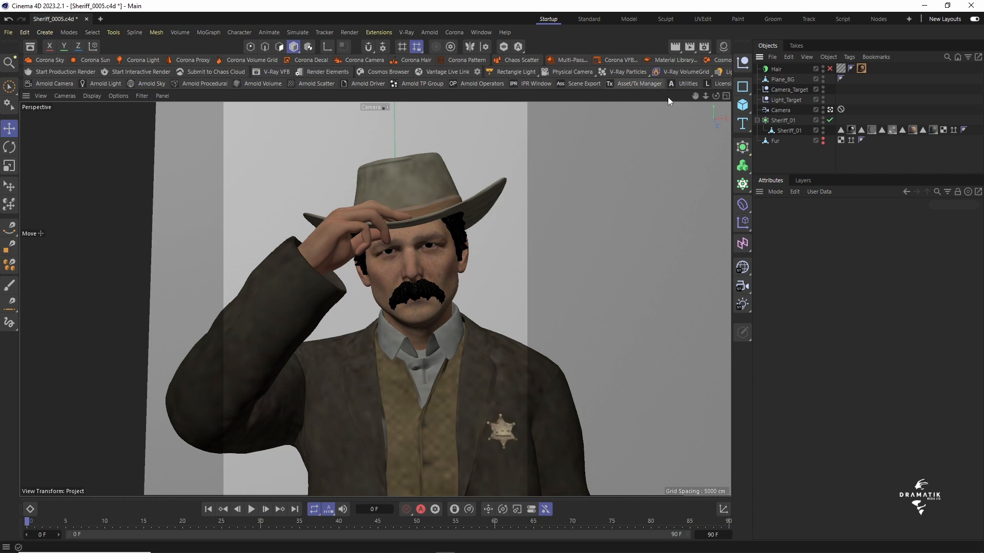
pyautogui.click(757, 120)
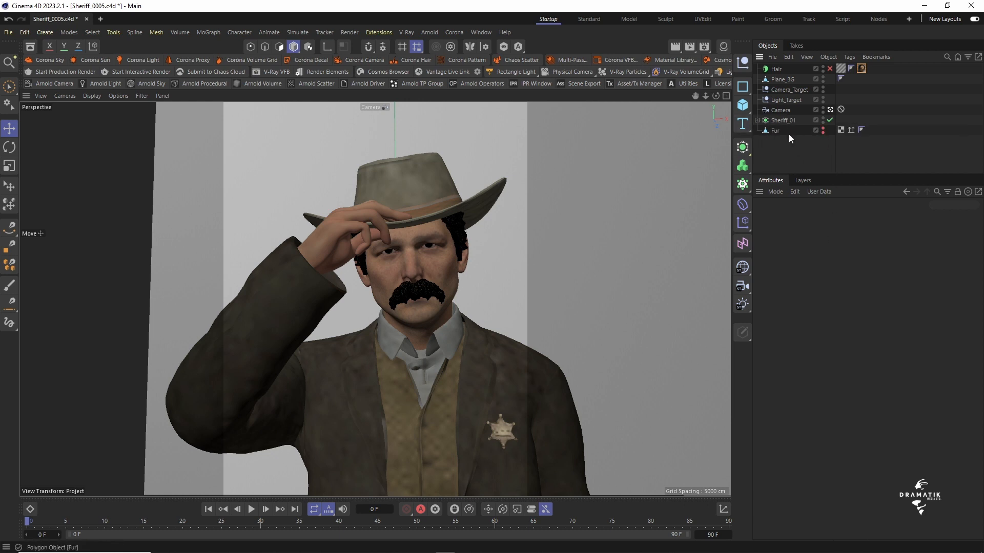
pyautogui.click(781, 79)
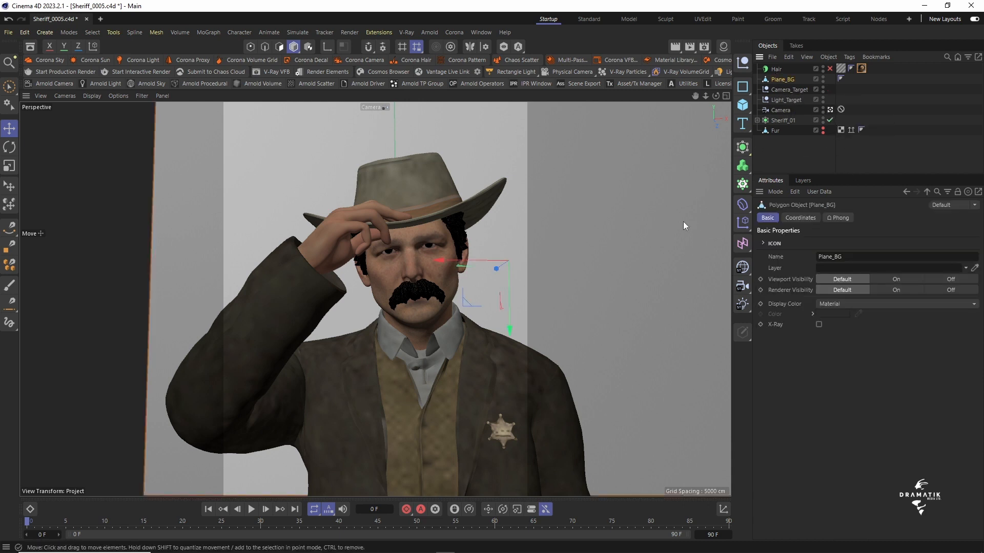
pyautogui.click(874, 146)
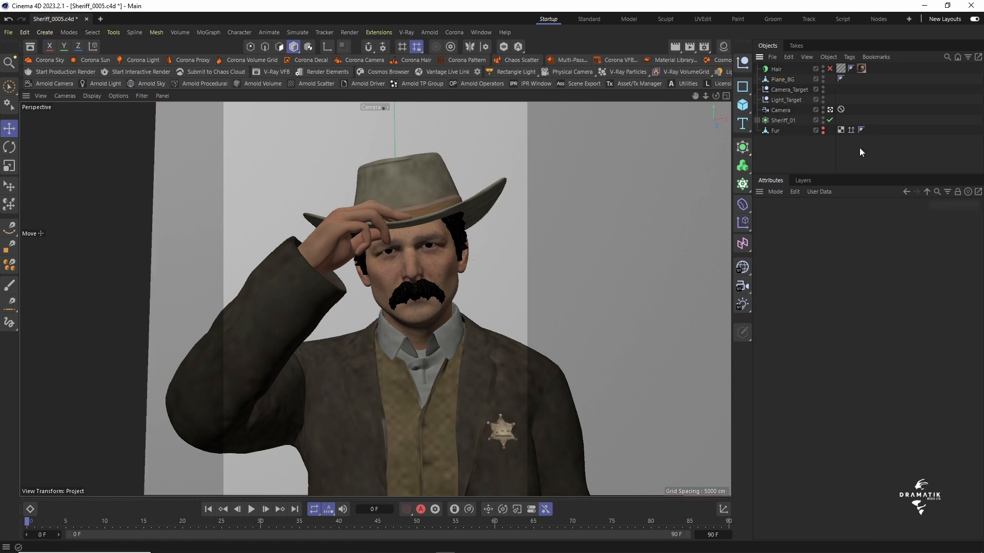
pyautogui.click(783, 79)
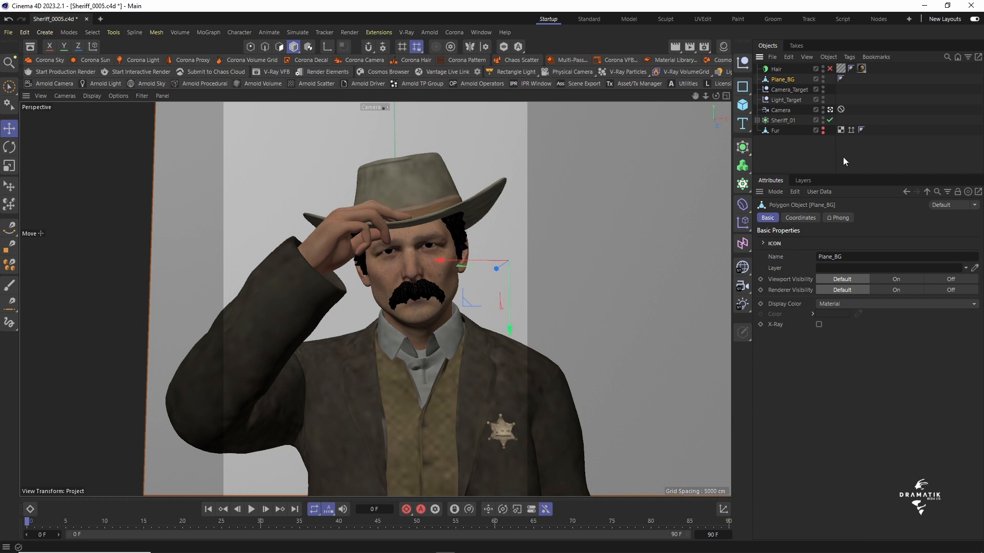
pyautogui.click(862, 157)
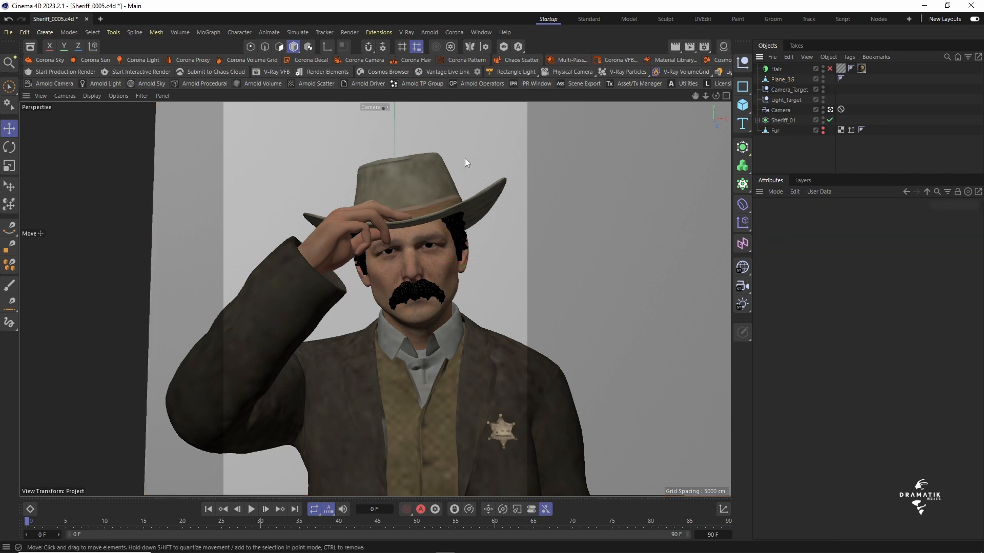
# Add a Corona Sky to the scene and hide Plane_BG in both the viewport and the render
pyautogui.click(45, 63)
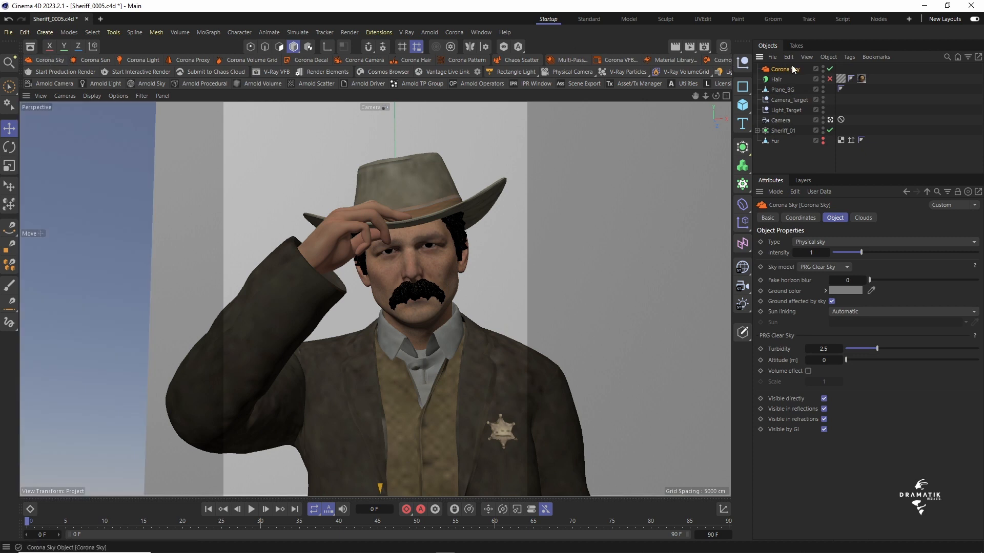
pyautogui.click(823, 91)
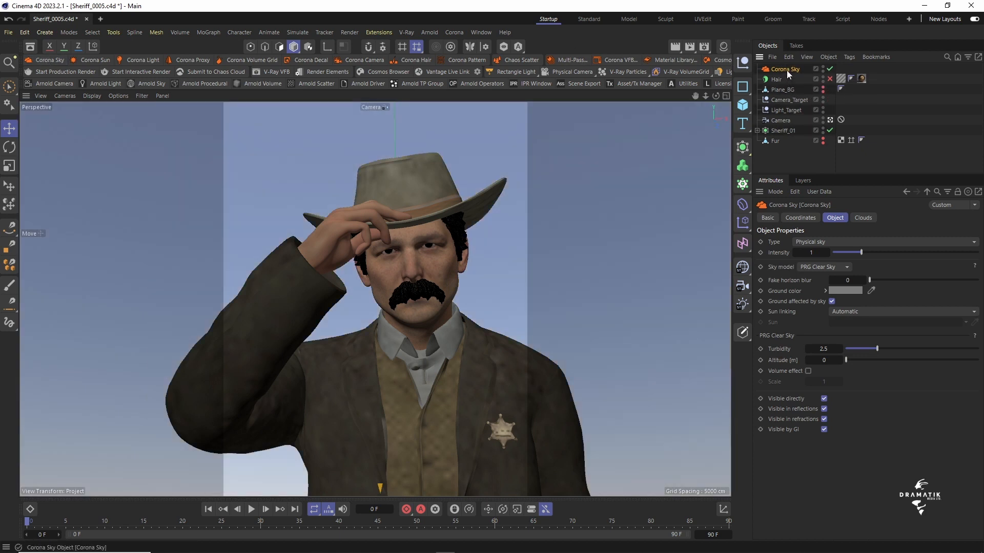
# Create a Corona Light material in the Material Manager and rename it HDRI
pyautogui.click(704, 47)
pyautogui.moveTo(706, 45); pyautogui.dragTo(432, 47)
pyautogui.click(694, 48)
pyautogui.click(723, 47)
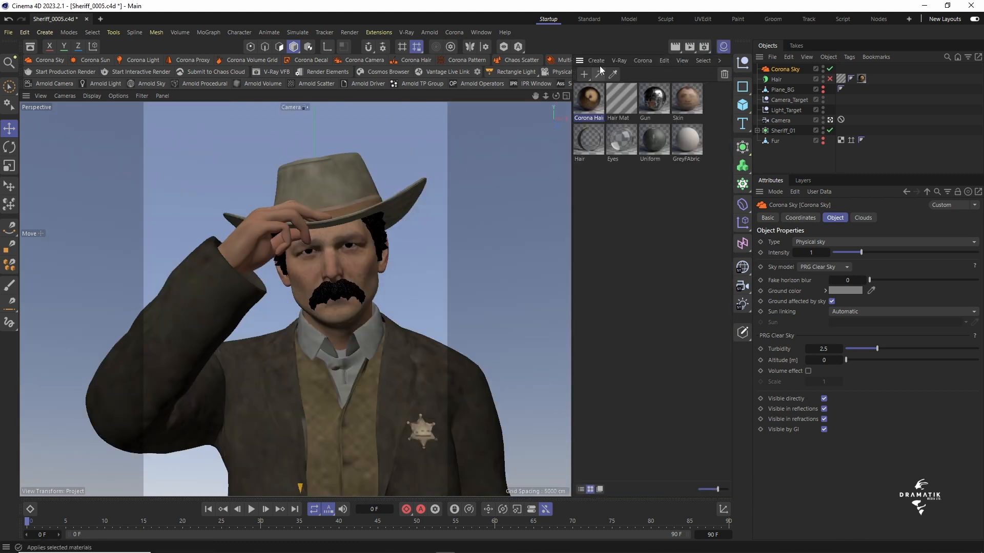
pyautogui.click(641, 60)
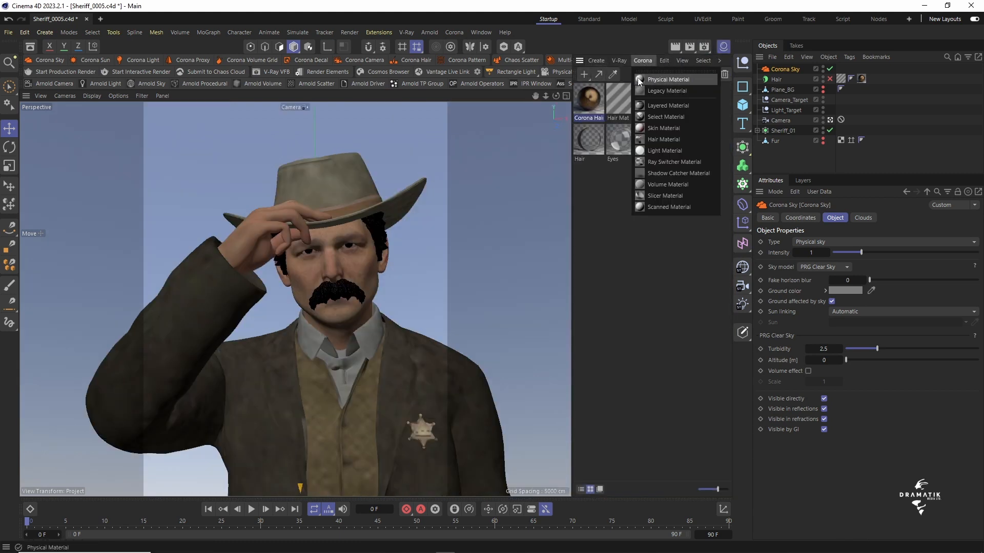
pyautogui.click(653, 147)
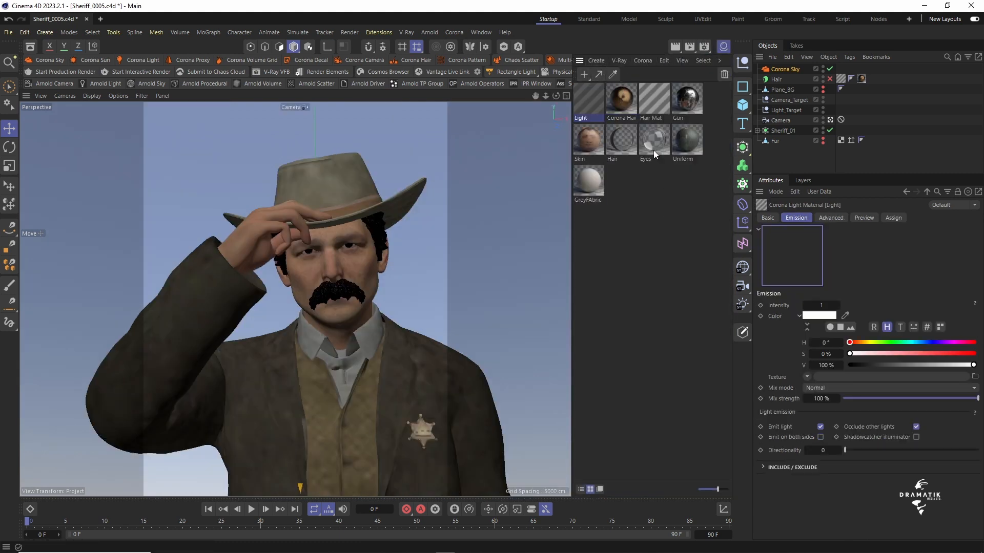
pyautogui.doubleClick(582, 118)
pyautogui.write('H')
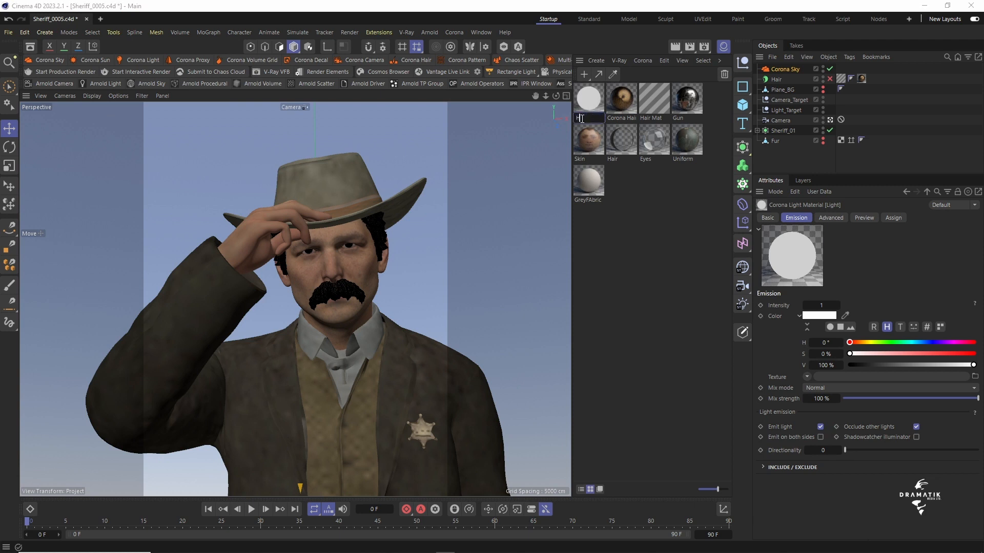
pyautogui.write('DRI')
pyautogui.press('Return')
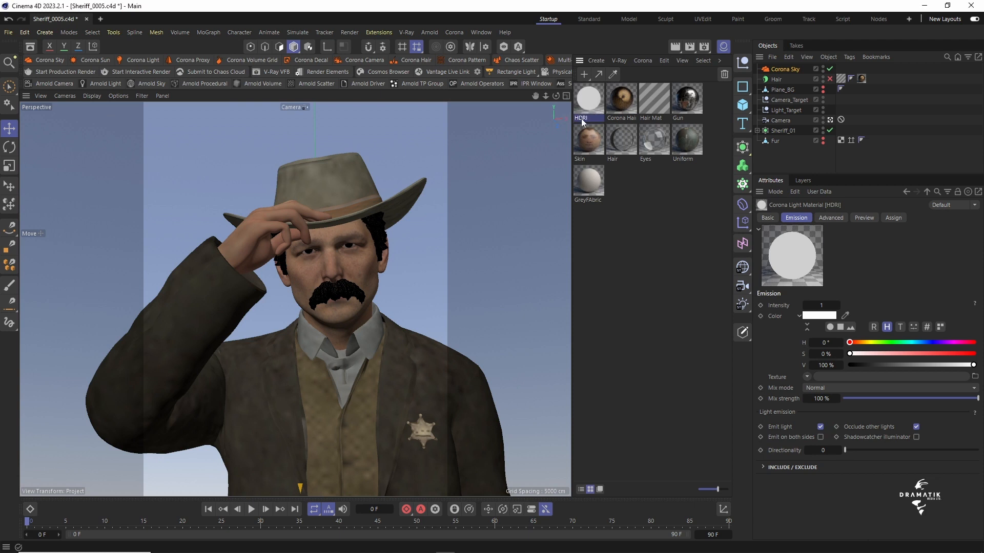
# Load HDR_040_Field.hdr from the GRASS HDRI folder as the HDRI material's emission texture, copying the image to the project location
pyautogui.doubleClick(596, 103)
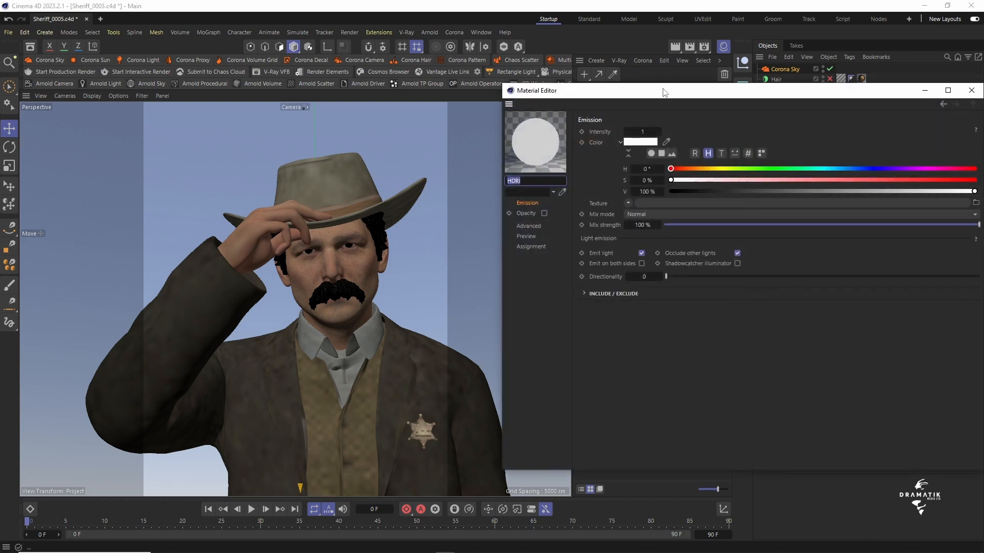
pyautogui.moveTo(644, 91); pyautogui.dragTo(306, 89)
pyautogui.click(637, 201)
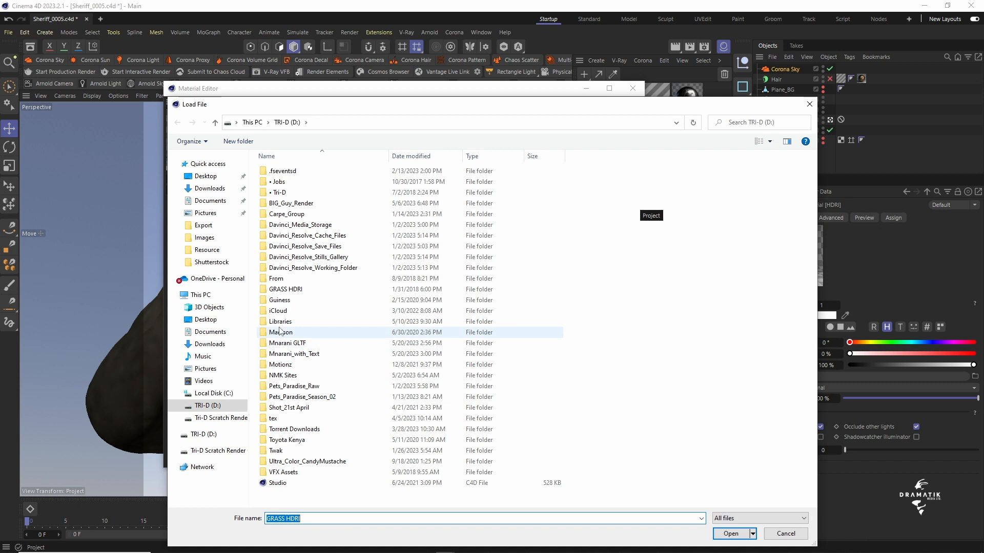
pyautogui.doubleClick(285, 290)
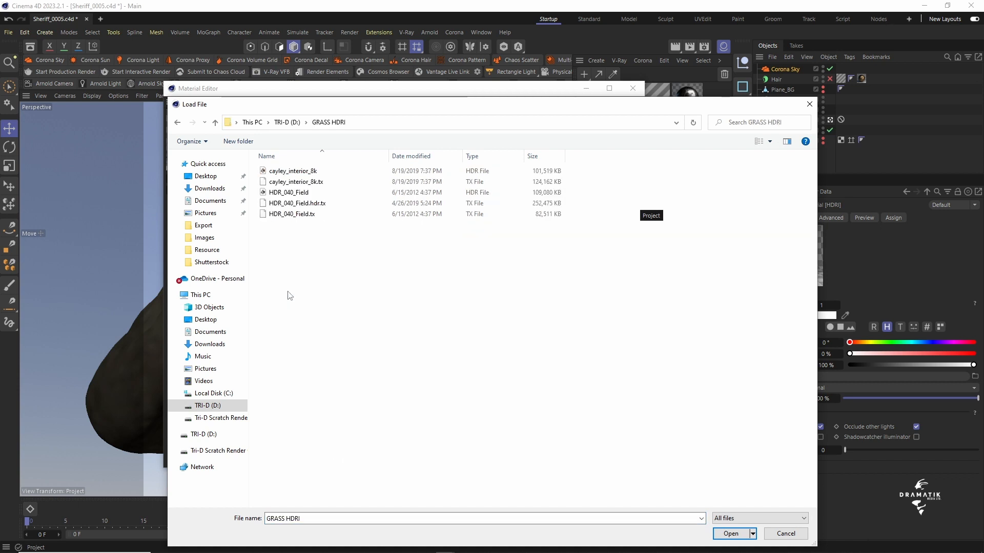
pyautogui.click(302, 196)
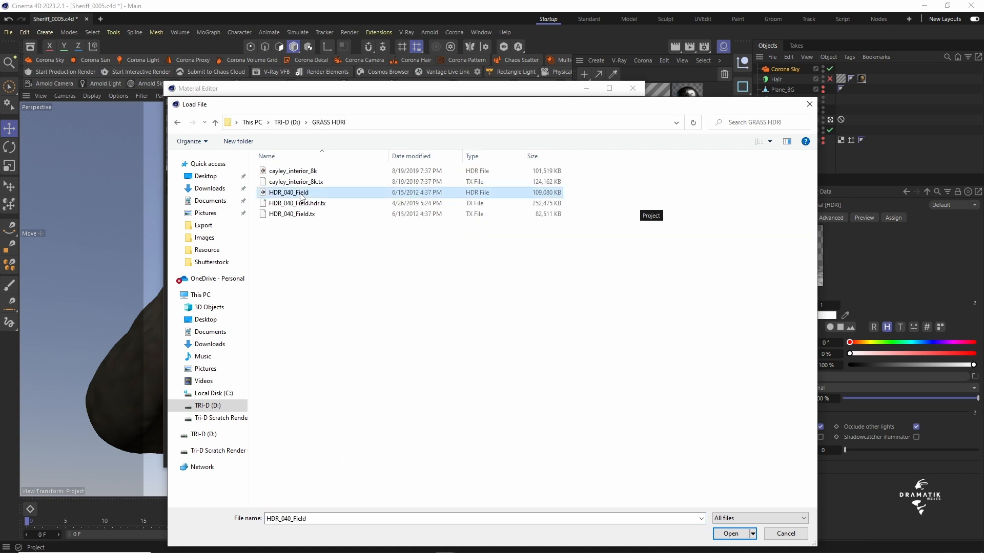
pyautogui.click(722, 531)
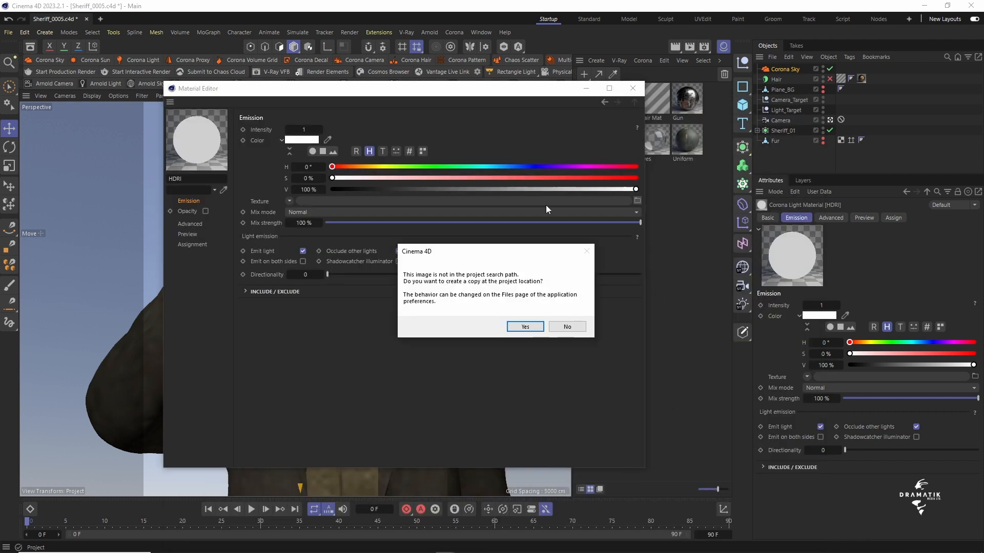
pyautogui.click(526, 326)
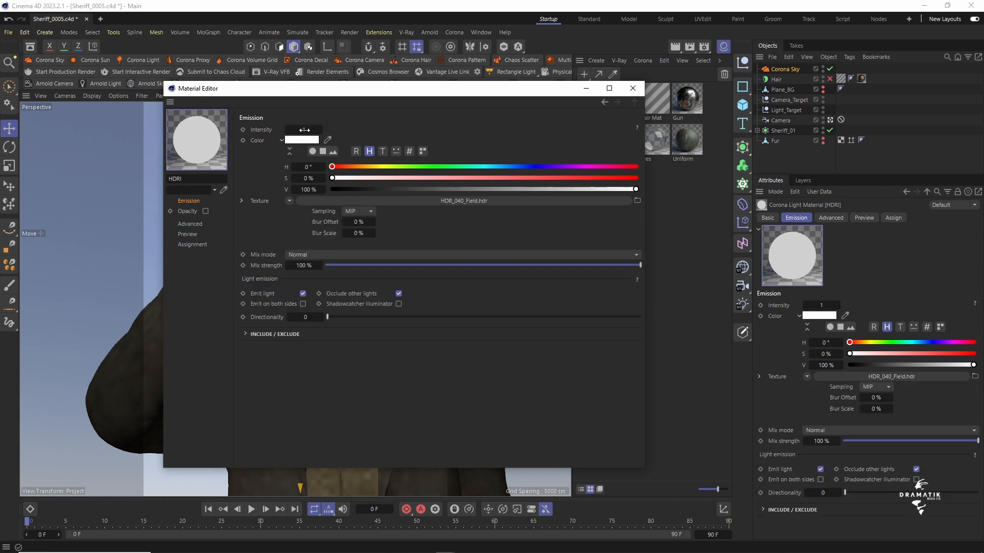
# Set the HDRI material's emission intensity to 0.5 and close the Material Editor and Material Manager
pyautogui.write('0.5')
pyautogui.press('Return')
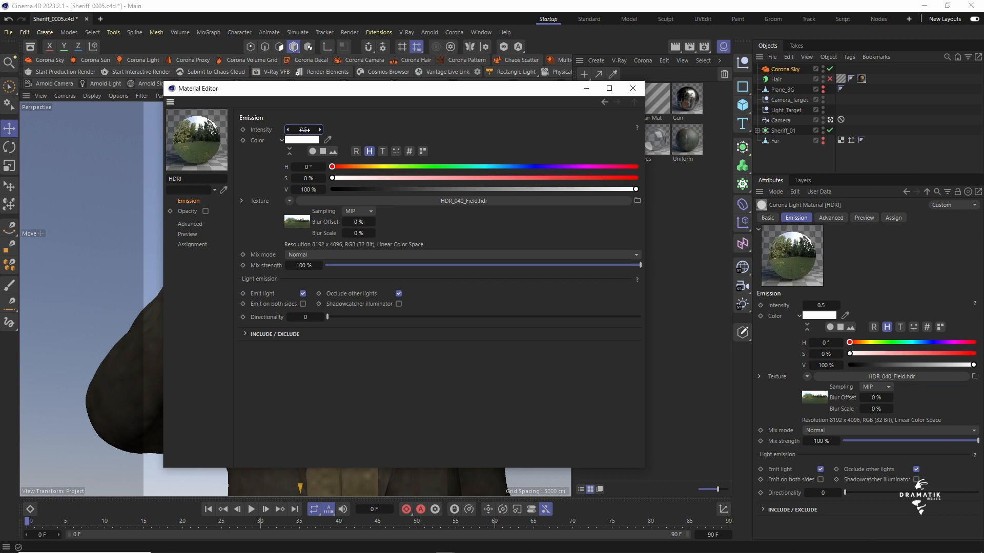
pyautogui.click(633, 89)
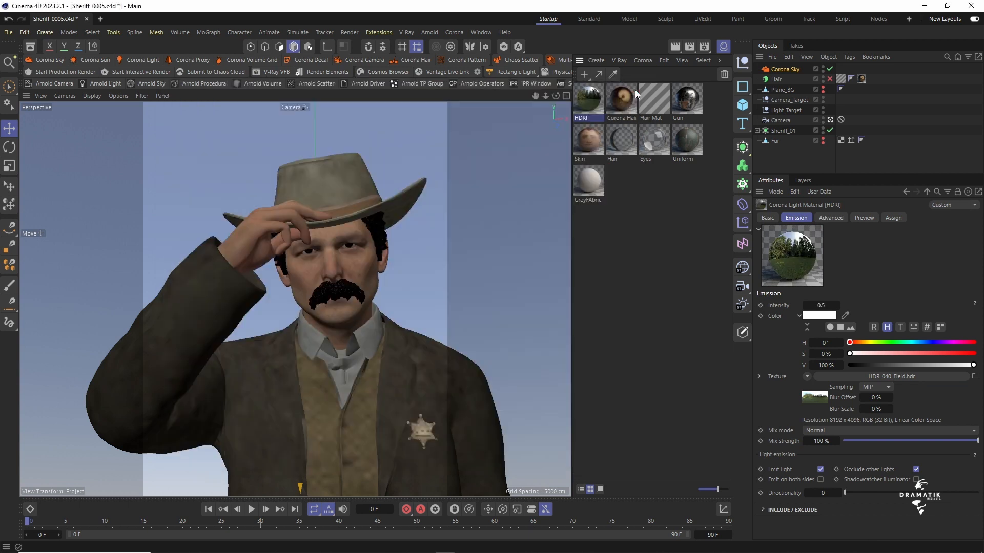
pyautogui.click(723, 48)
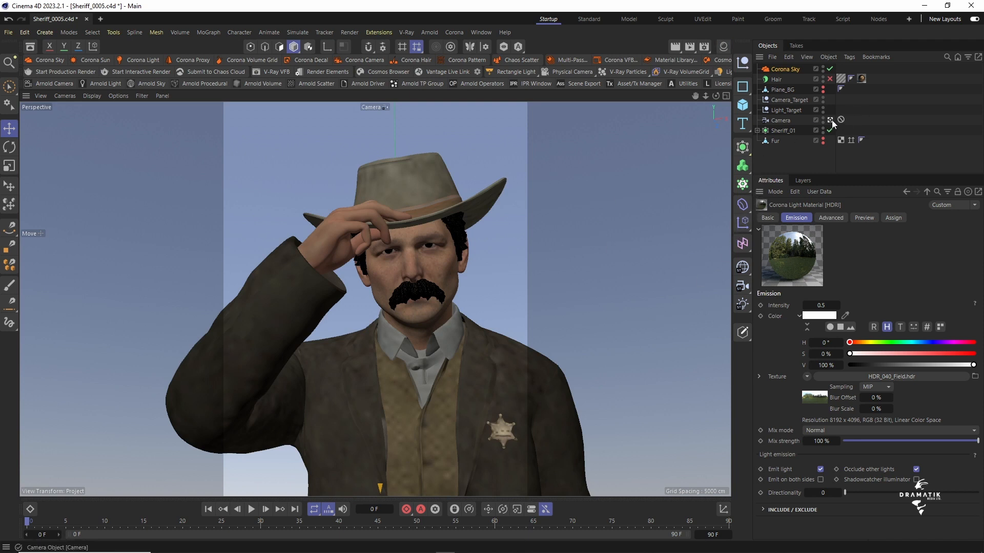
# Add a Corona Camera tag to the Camera object and place it after the existing protection tag
pyautogui.rightClick(774, 121)
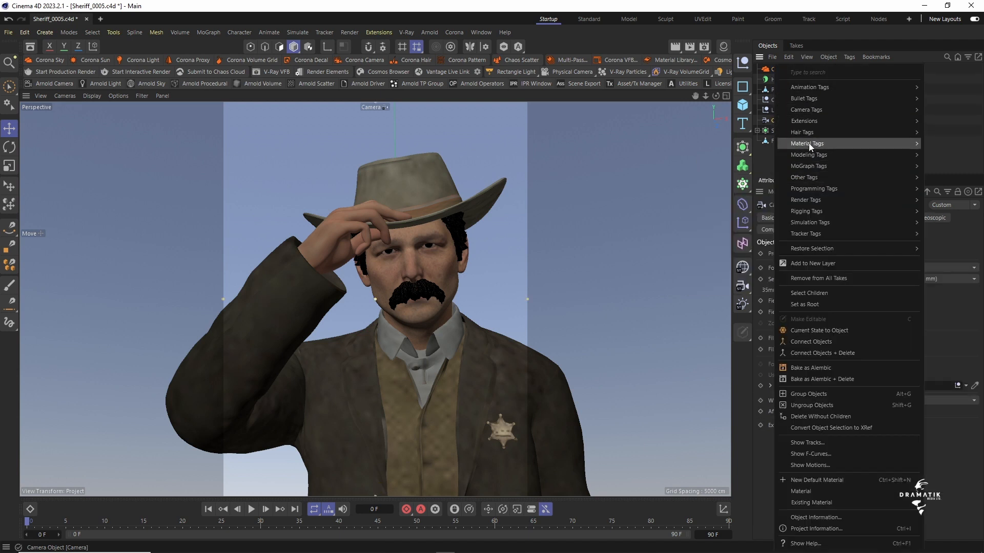
pyautogui.moveTo(806, 120)
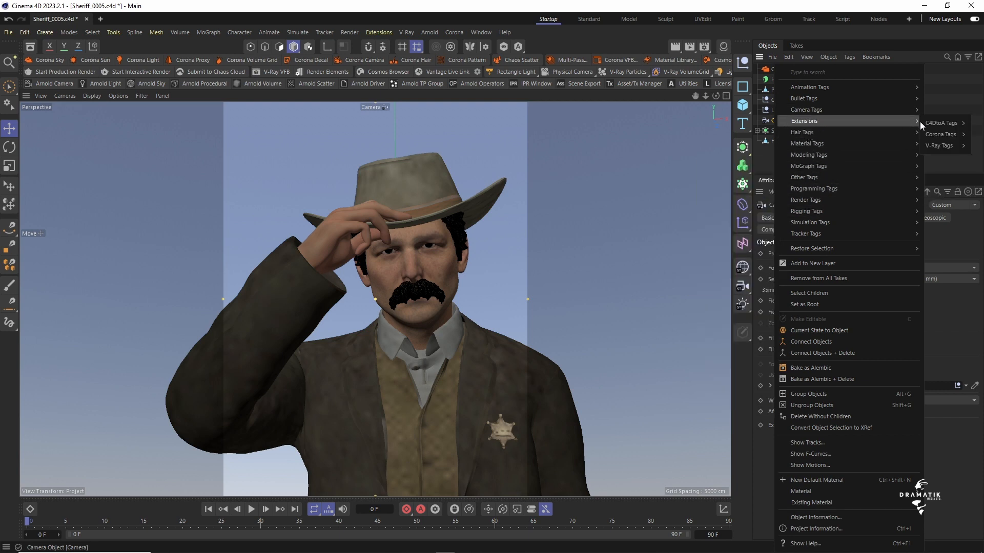
pyautogui.moveTo(937, 137)
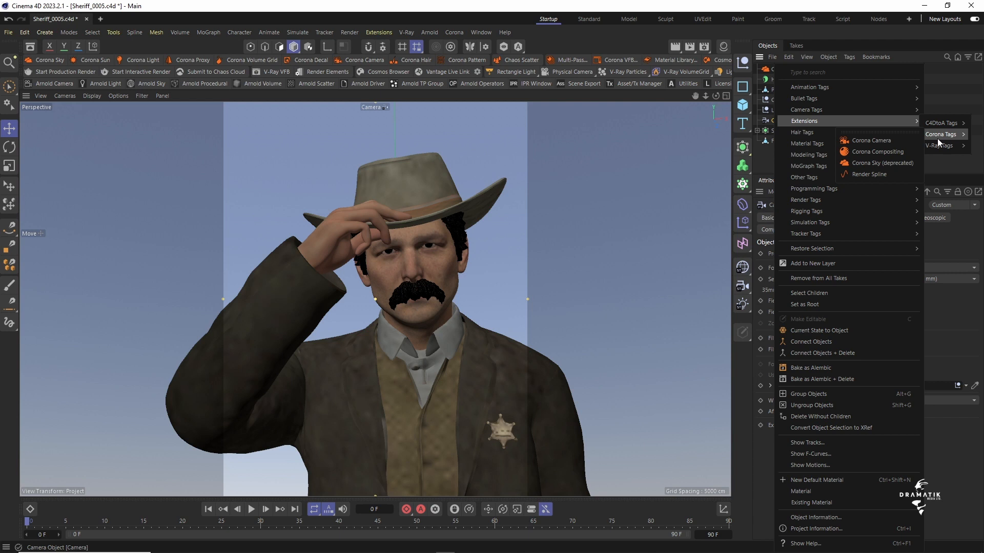
pyautogui.click(866, 141)
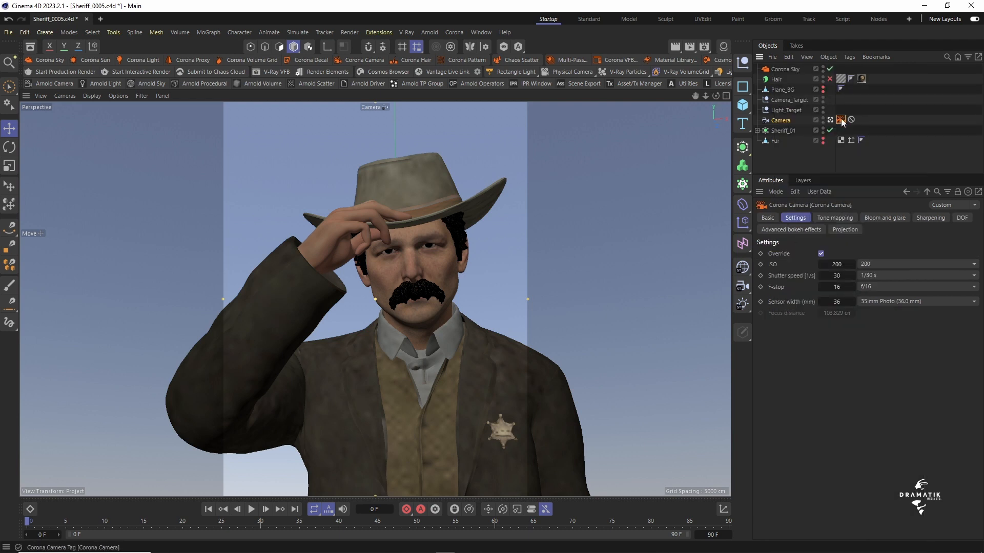
pyautogui.moveTo(843, 122); pyautogui.dragTo(864, 124)
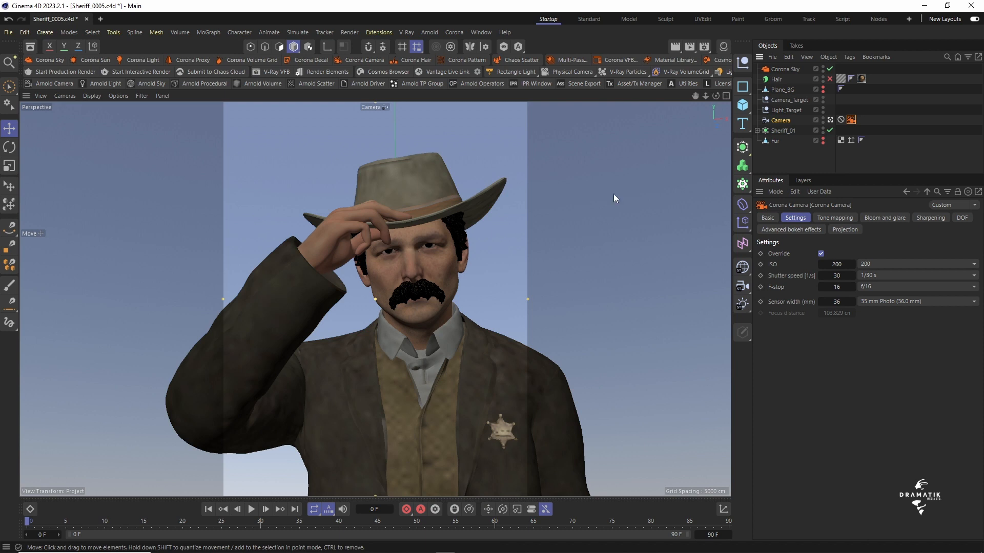
# Enlarge the viewport, render the camera view in the Corona VFB and inspect the sheriff's face and hat
pyautogui.moveTo(751, 161); pyautogui.dragTo(788, 167)
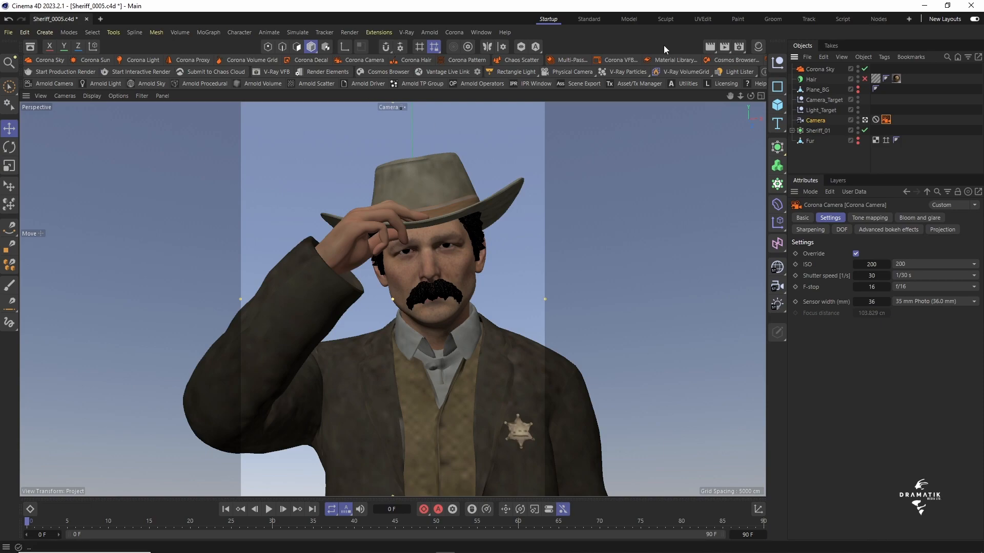
pyautogui.click(619, 59)
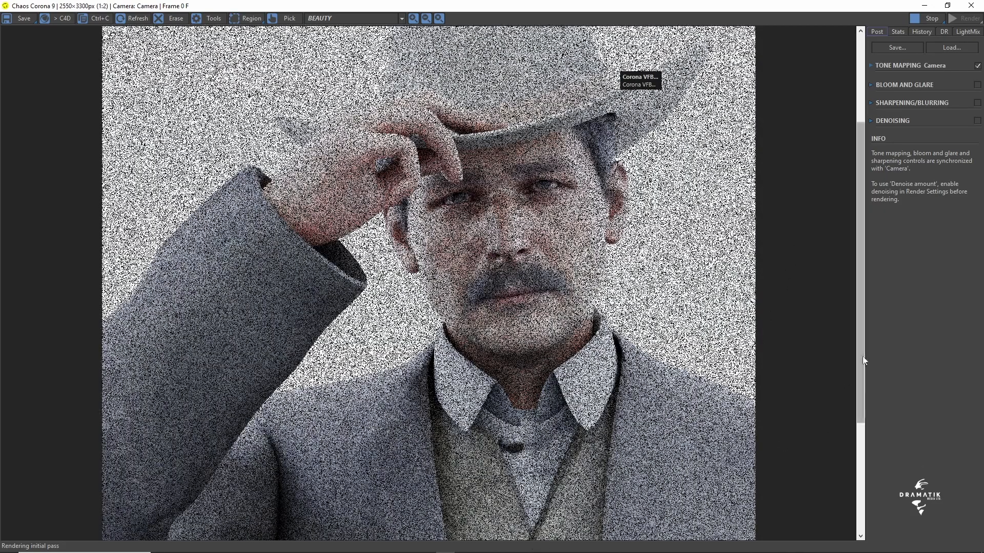
pyautogui.moveTo(862, 356)
pyautogui.mouseDown()
pyautogui.moveTo(838, 240)
pyautogui.moveTo(853, 350)
pyautogui.mouseUp()
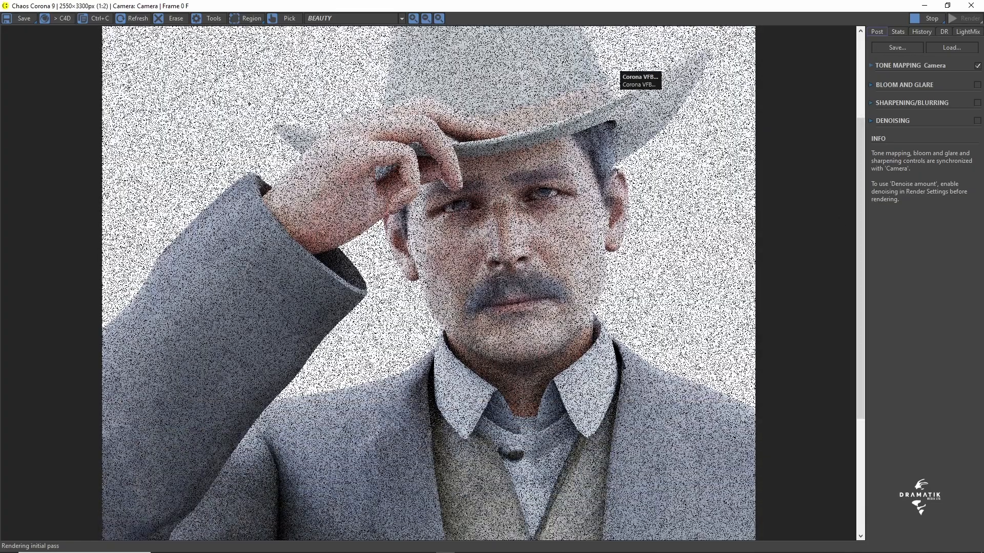
pyautogui.moveTo(862, 255); pyautogui.dragTo(847, 268)
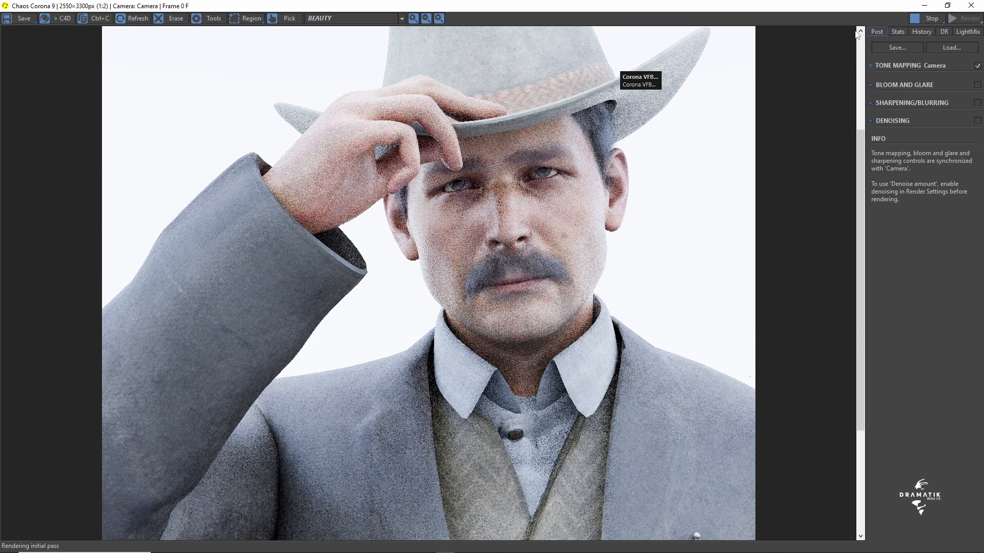
# Expand the camera's tone mapping settings in the Corona VFB and set Simple Exposure to 0.3
pyautogui.click(871, 65)
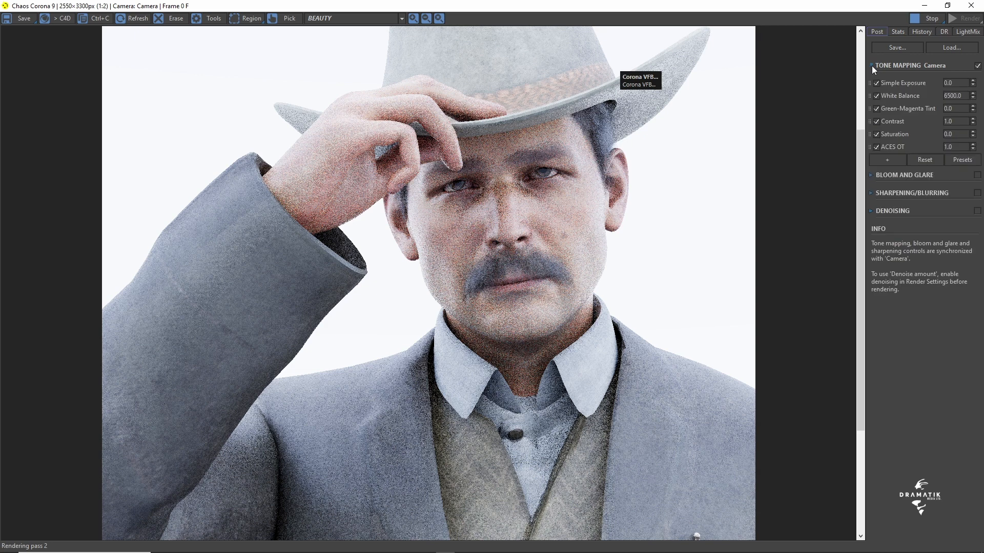
pyautogui.click(959, 84)
pyautogui.doubleClick(859, 7)
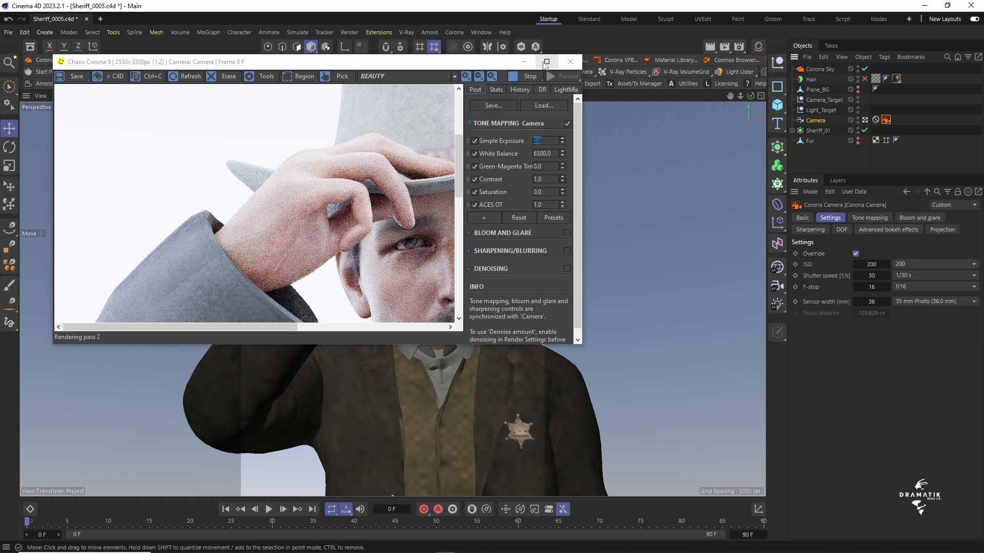
pyautogui.click(547, 62)
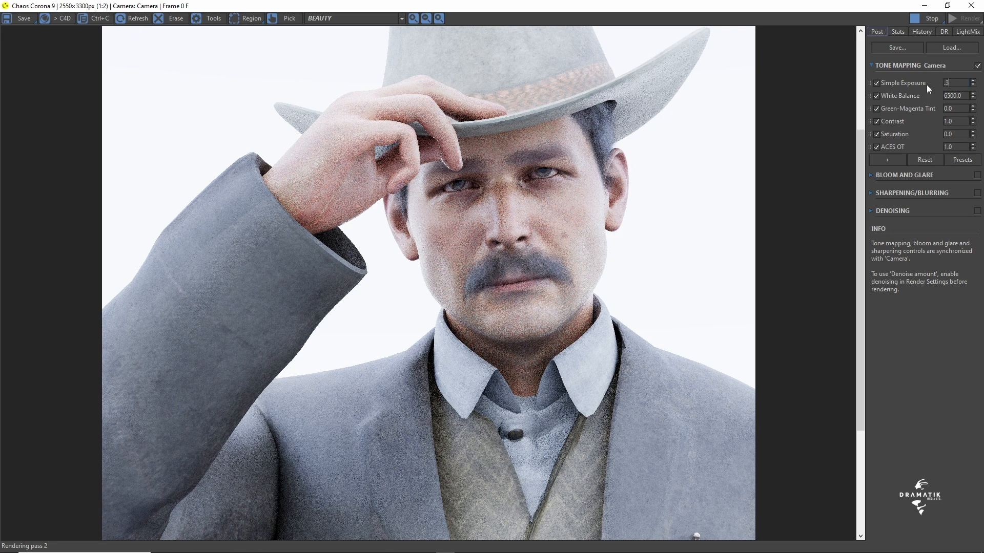
pyautogui.press('Return')
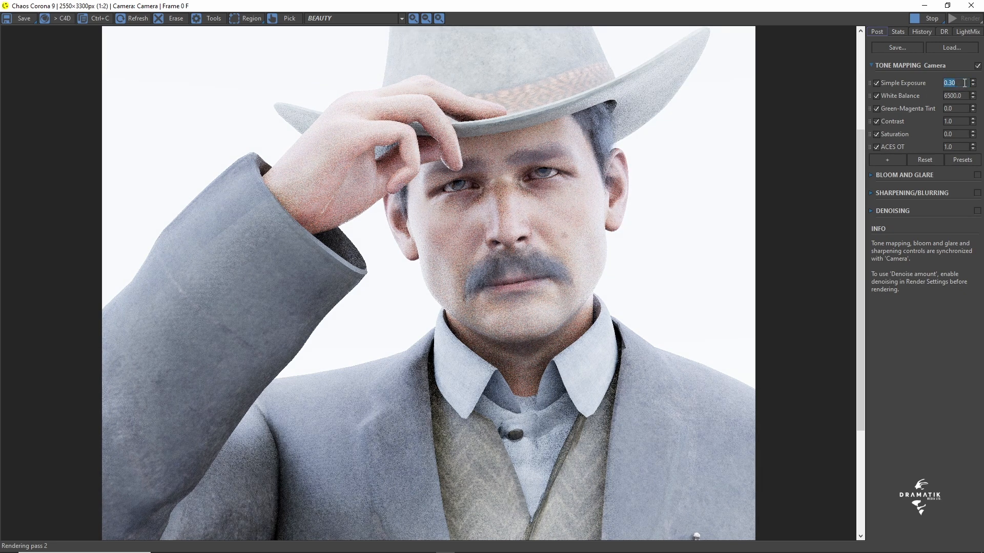
# Toggle the camera's Simple Exposure off and on to compare, and set it to -1
pyautogui.click(876, 83)
pyautogui.click(878, 83)
pyautogui.doubleClick(954, 83)
pyautogui.write('-1')
pyautogui.press('Return')
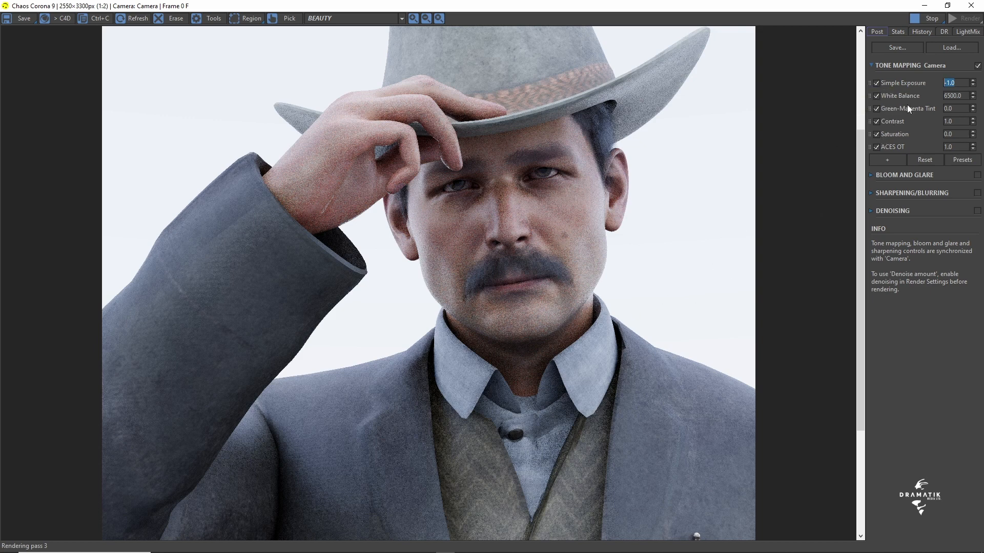
# Review the available tone mapping operators and the rendered hat and face, and close the Corona VFB
pyautogui.click(945, 122)
pyautogui.click(888, 161)
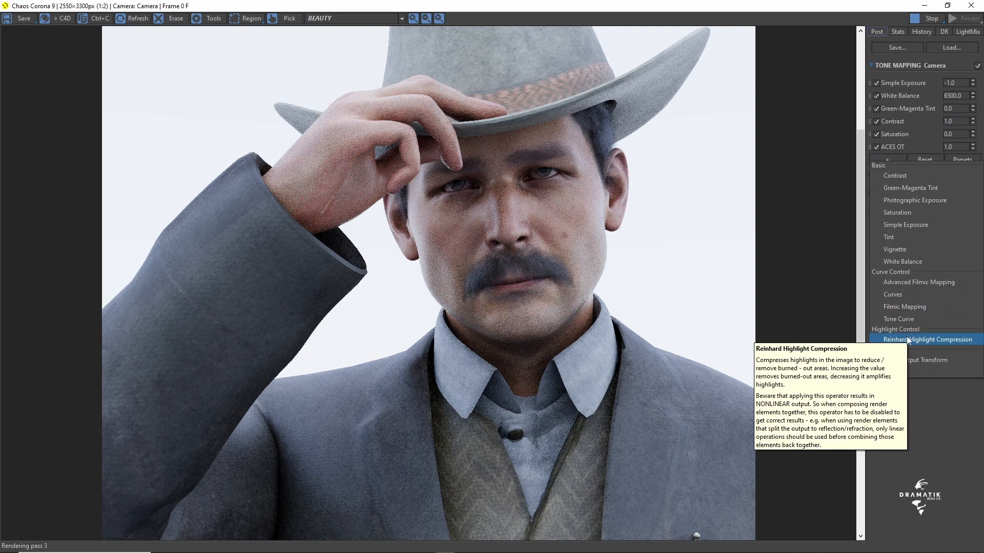
pyautogui.click(922, 429)
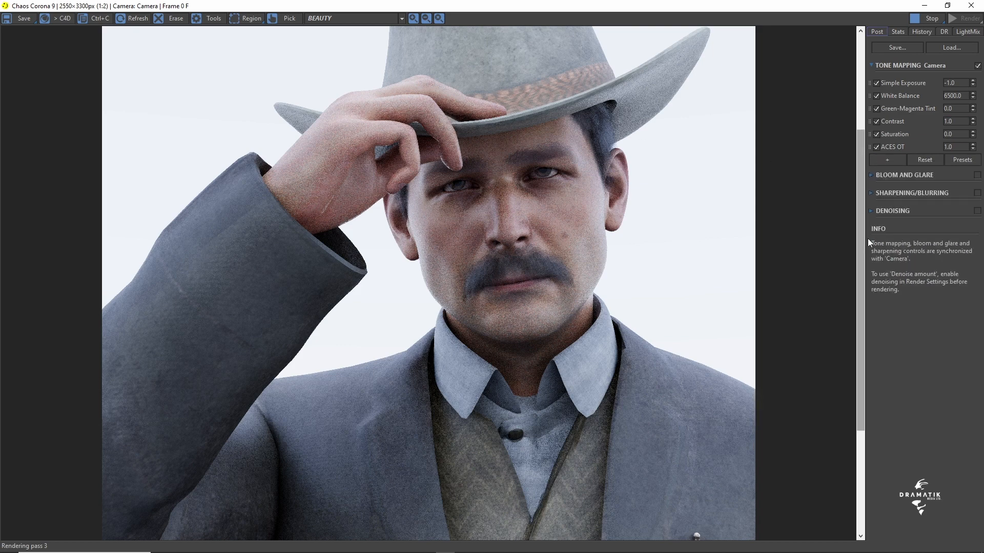
pyautogui.moveTo(862, 236); pyautogui.dragTo(871, 217)
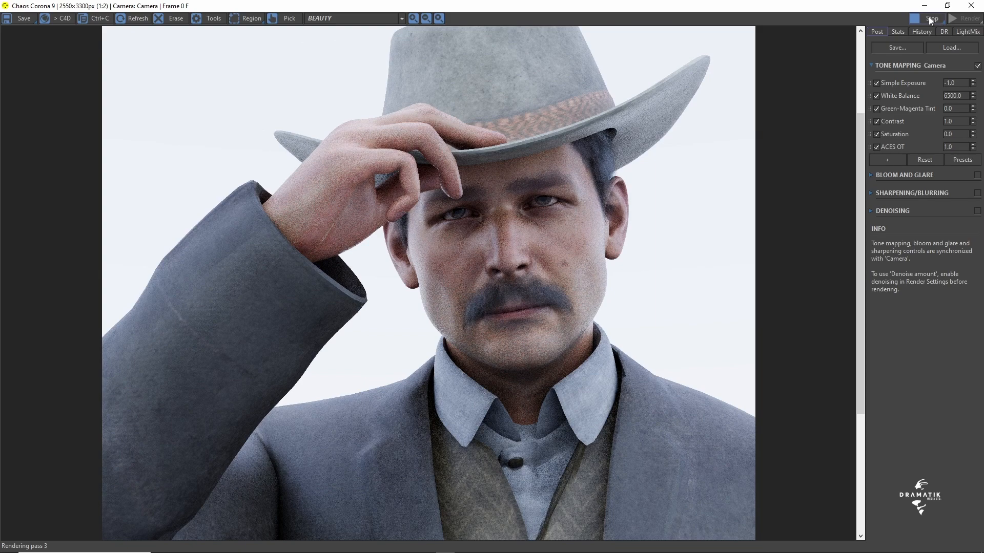
pyautogui.click(971, 6)
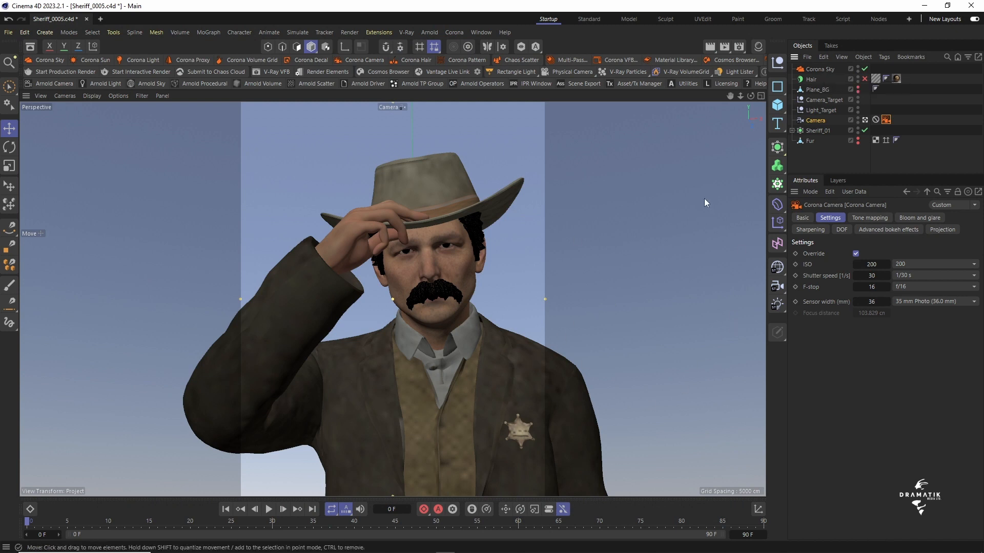
# Disable the Corona Sky object and clear the selection
pyautogui.click(815, 69)
pyautogui.click(864, 69)
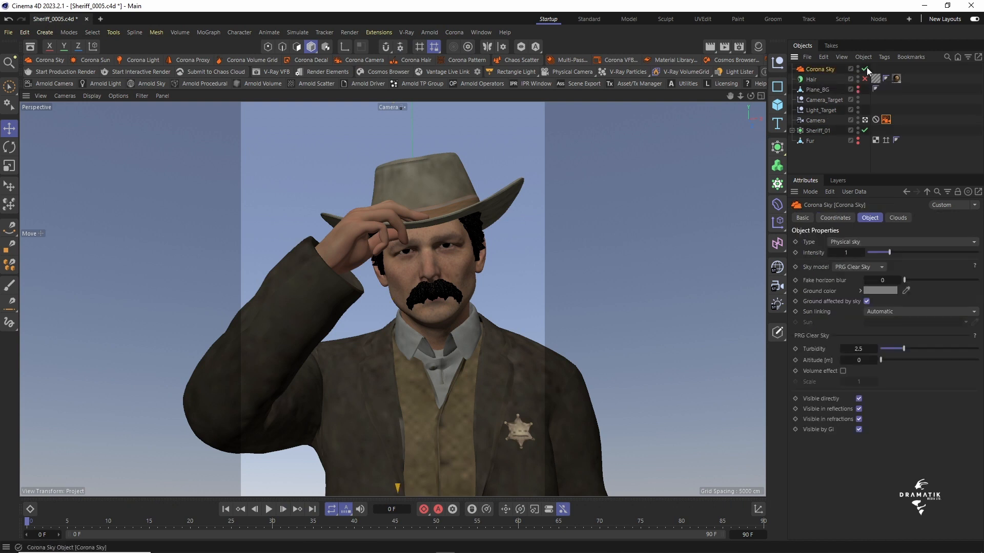
pyautogui.click(927, 99)
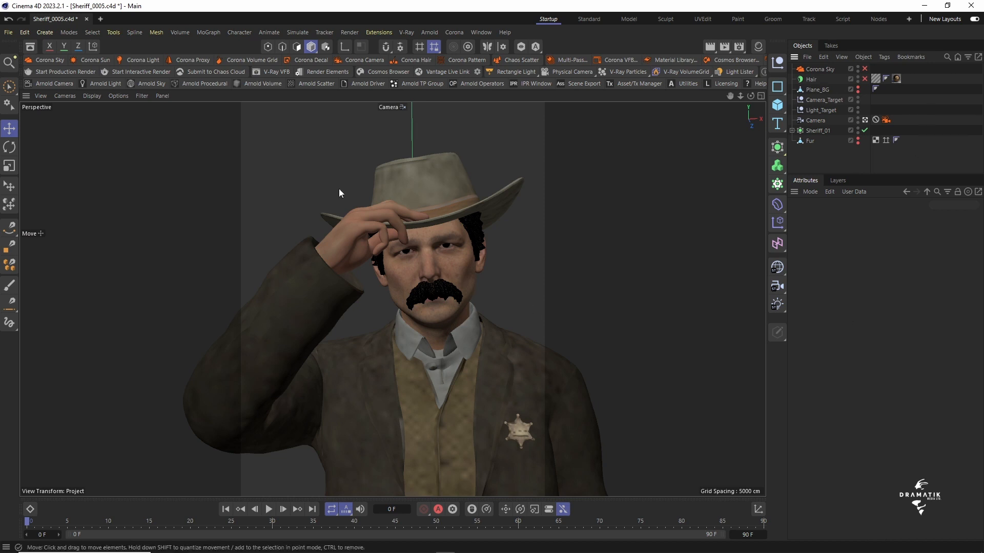
# Add a Corona Light, raise it about 110 cm, move it about 38 cm forward and shift it slightly sideways in front of the sheriff
pyautogui.click(140, 60)
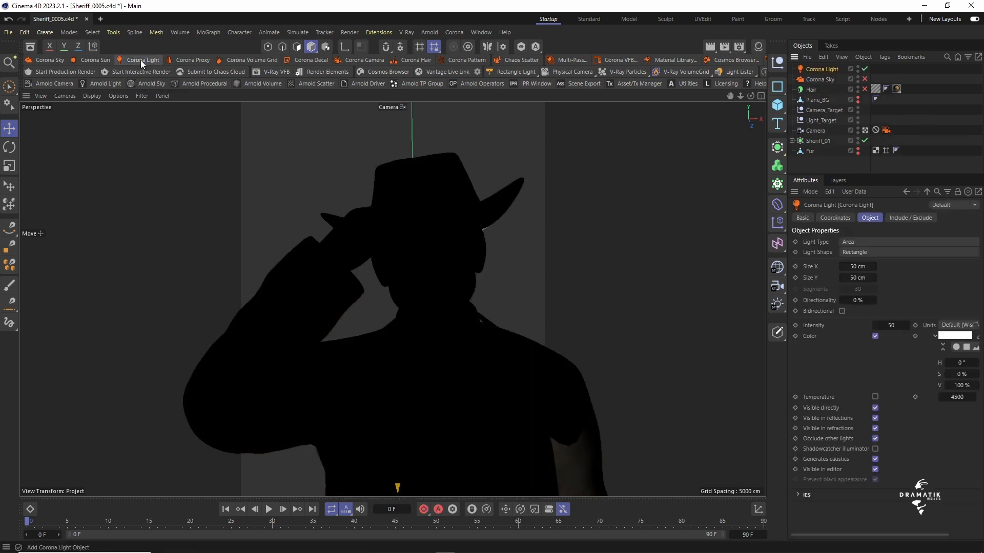
pyautogui.click(864, 130)
pyautogui.moveTo(741, 96); pyautogui.dragTo(666, 97)
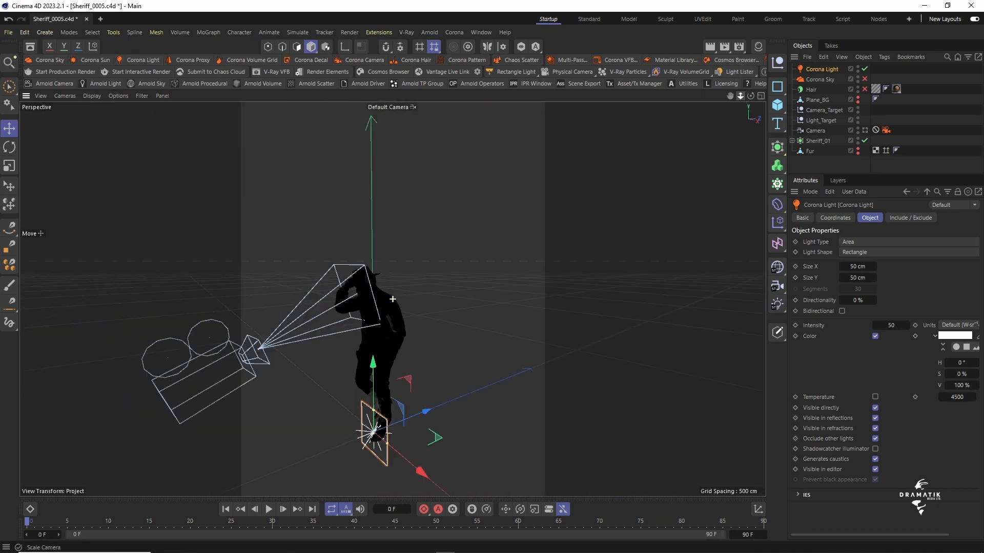
pyautogui.scroll(-3, 392, 299)
pyautogui.moveTo(377, 330); pyautogui.dragTo(373, 256)
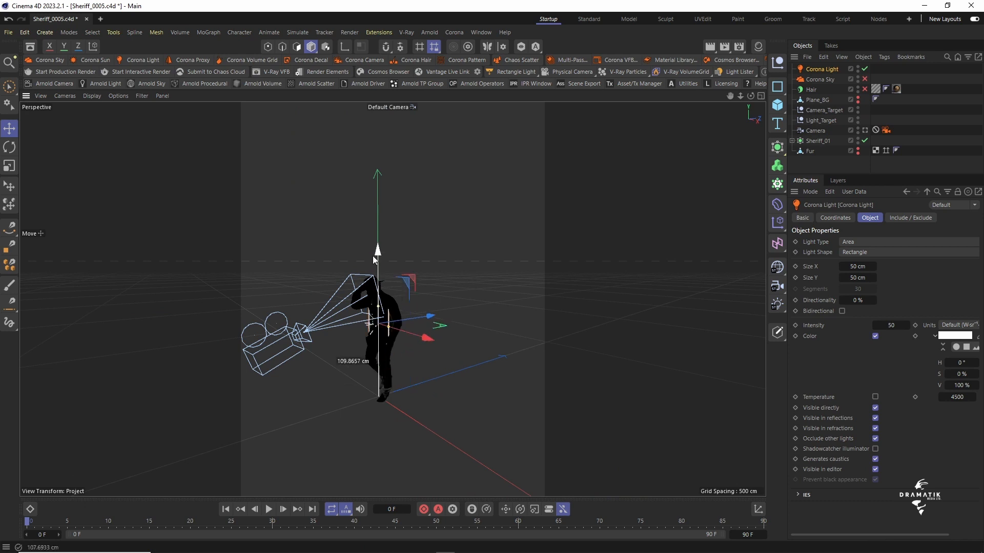
pyautogui.moveTo(438, 308); pyautogui.dragTo(408, 315)
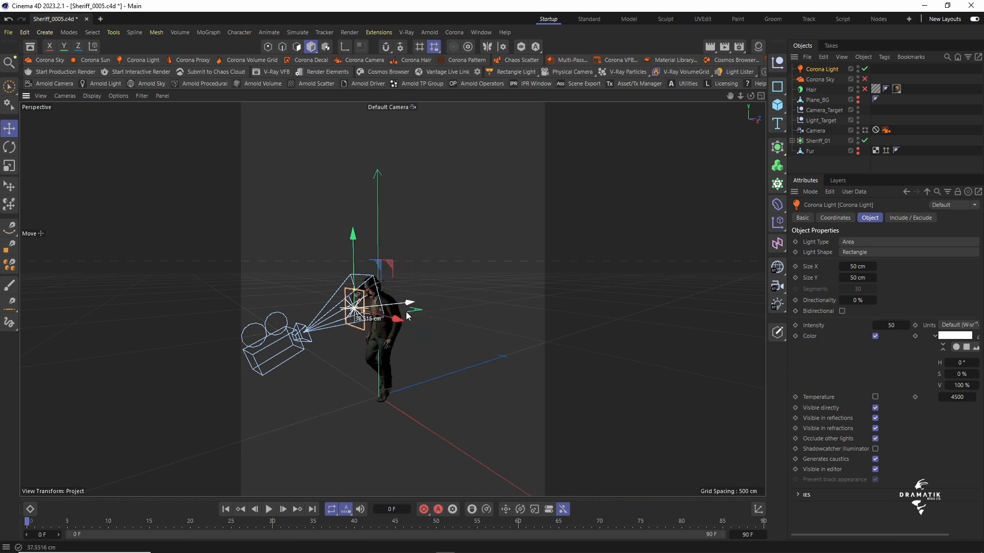
pyautogui.moveTo(751, 96); pyautogui.dragTo(840, 119)
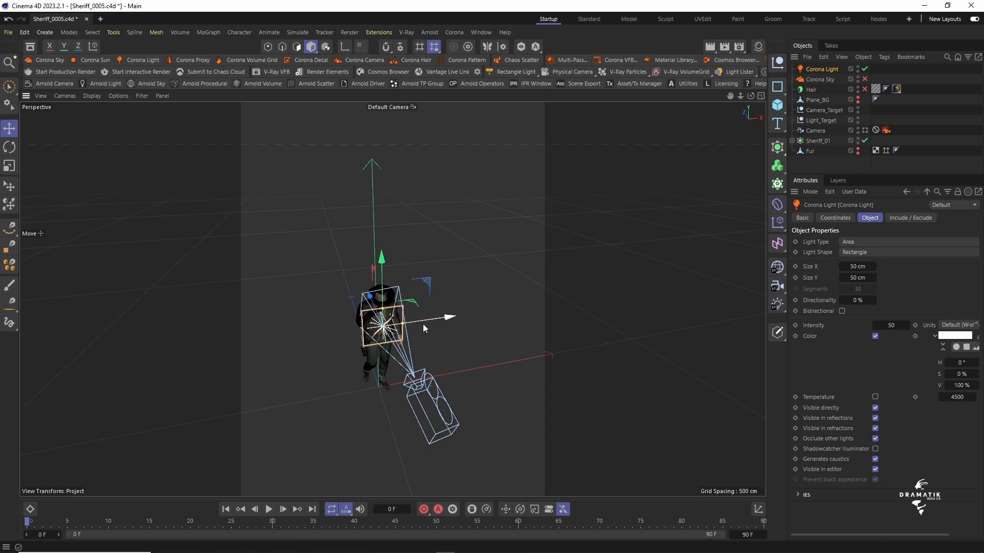
pyautogui.moveTo(424, 328); pyautogui.dragTo(413, 330)
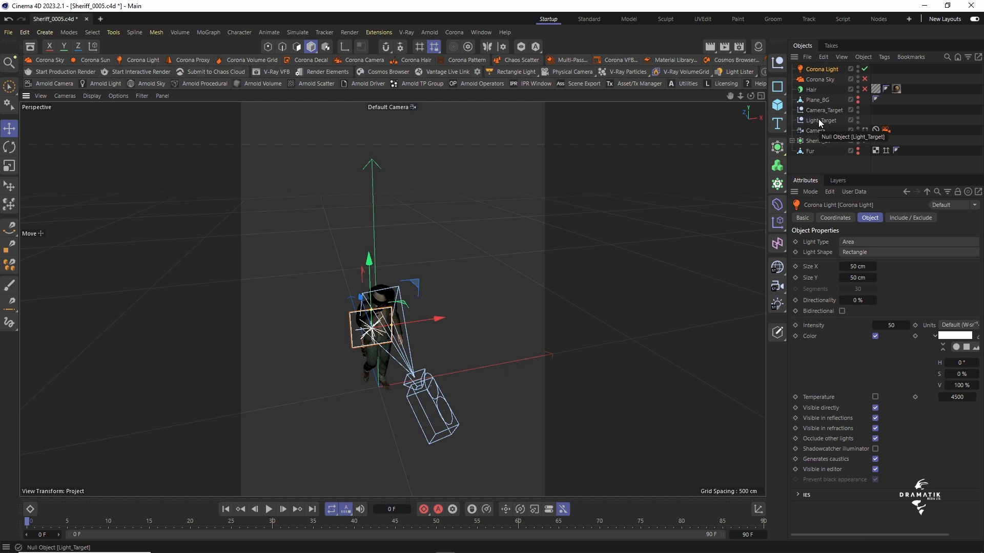
# Examine where the Camera_Target and Light_Target nulls sit on the sheriff's head and which focus object the Camera uses
pyautogui.moveTo(751, 96); pyautogui.dragTo(768, 103)
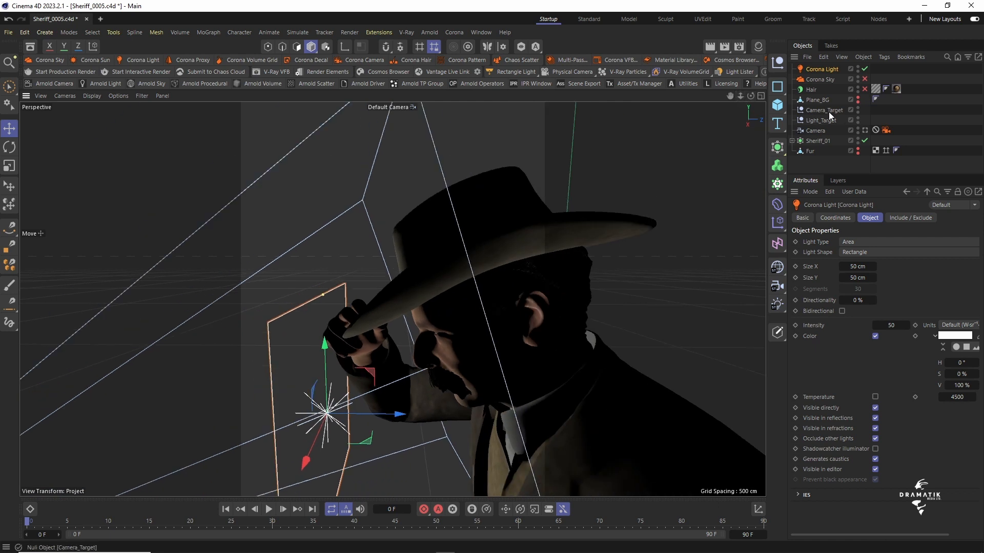
pyautogui.click(825, 111)
pyautogui.moveTo(750, 97); pyautogui.dragTo(751, 81)
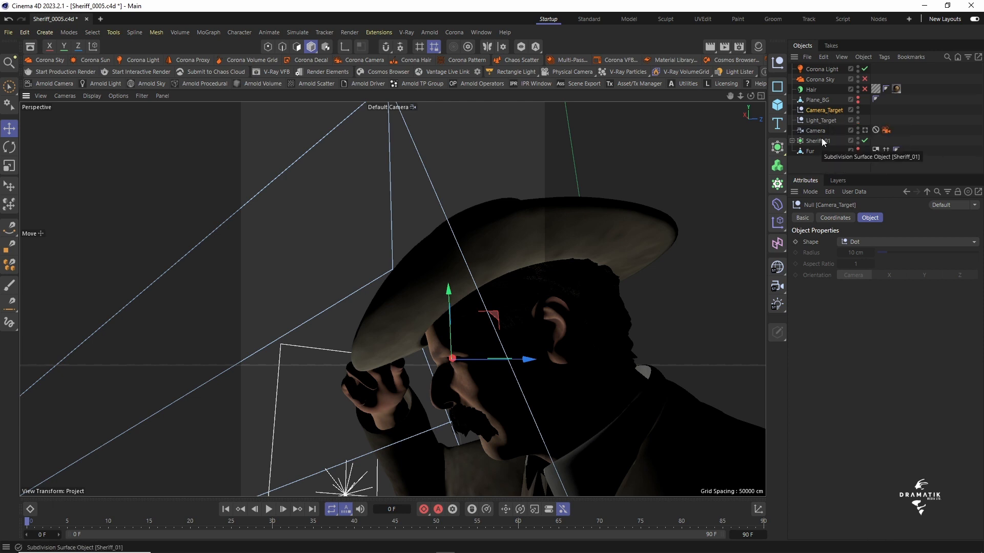
pyautogui.click(865, 131)
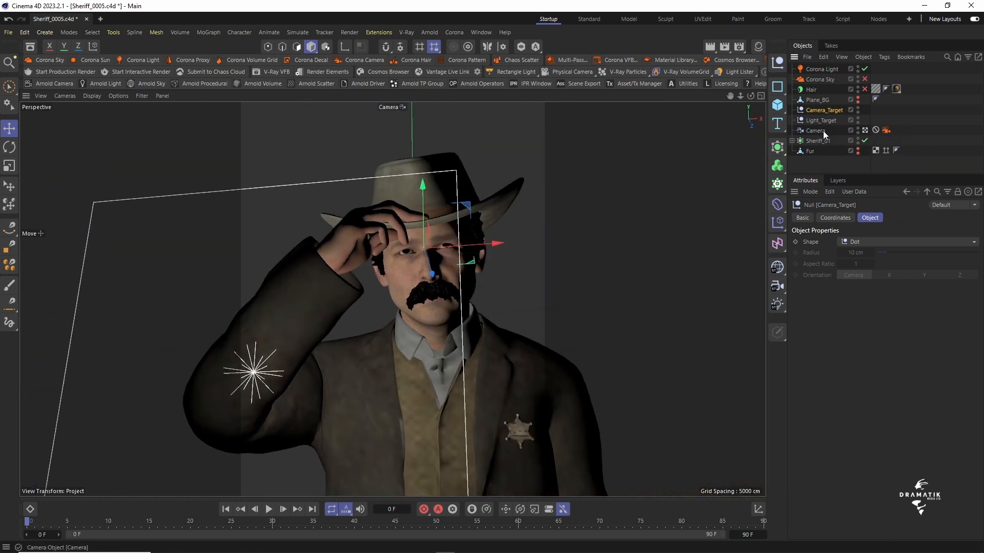
pyautogui.click(819, 130)
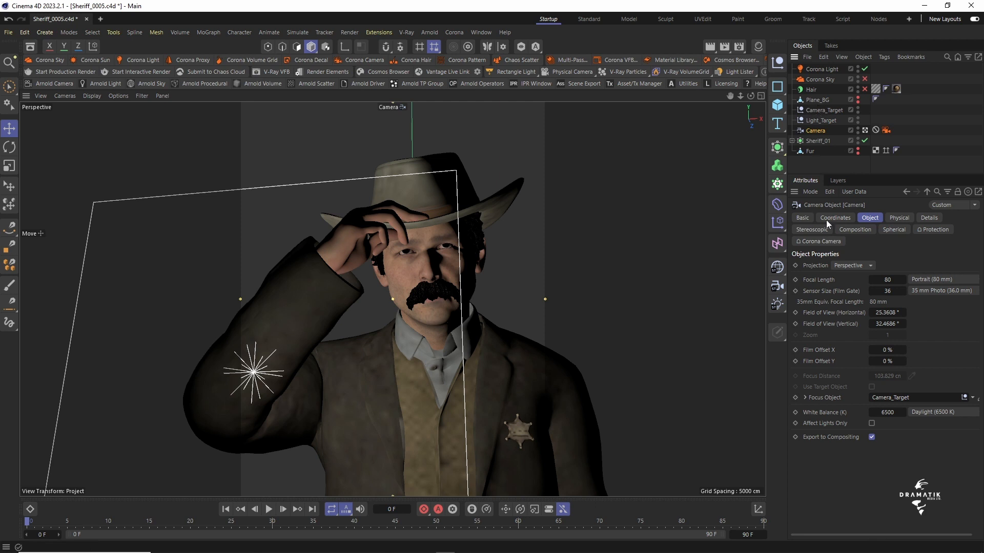
pyautogui.click(823, 121)
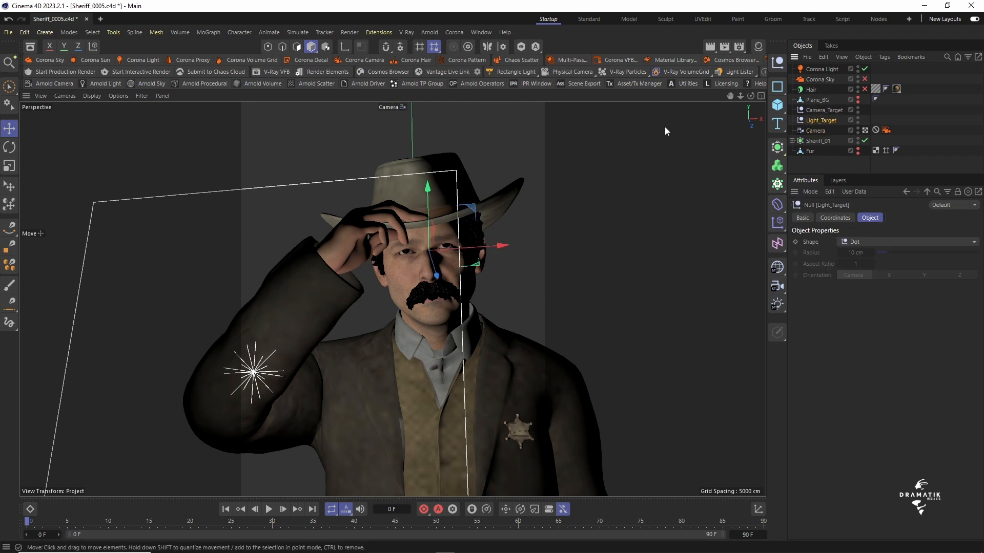
pyautogui.click(865, 131)
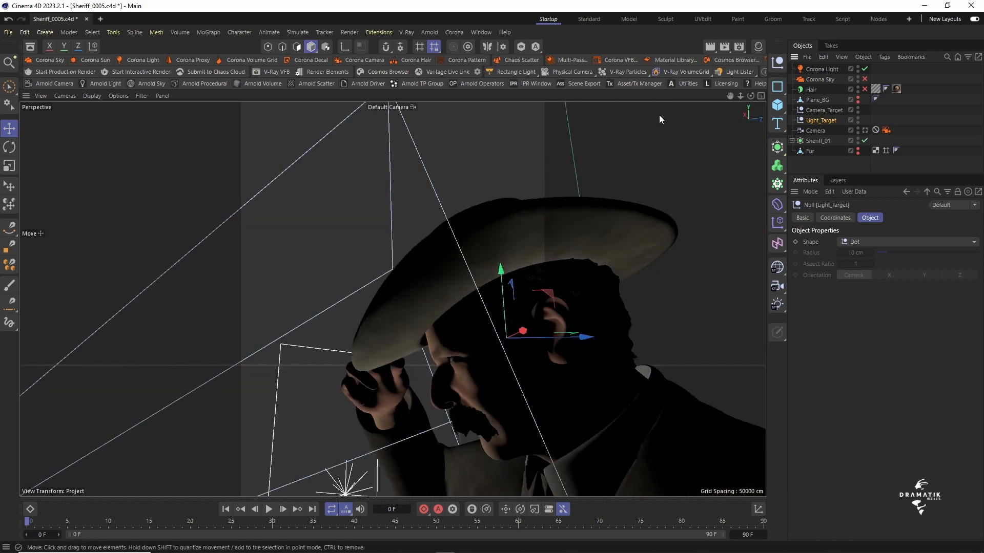
pyautogui.moveTo(740, 96); pyautogui.dragTo(691, 97)
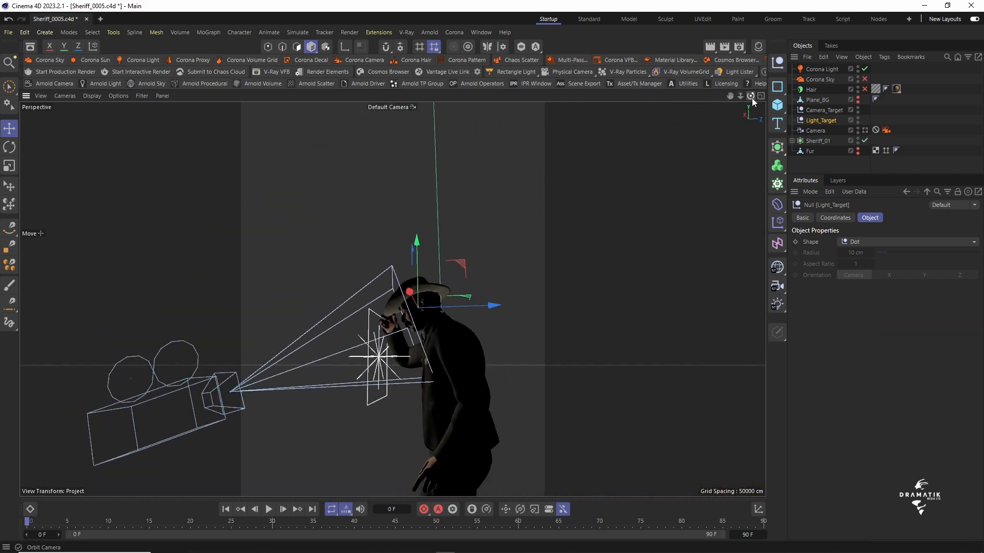
pyautogui.moveTo(751, 98)
pyautogui.mouseDown()
pyautogui.moveTo(723, 110)
pyautogui.moveTo(761, 109)
pyautogui.mouseUp()
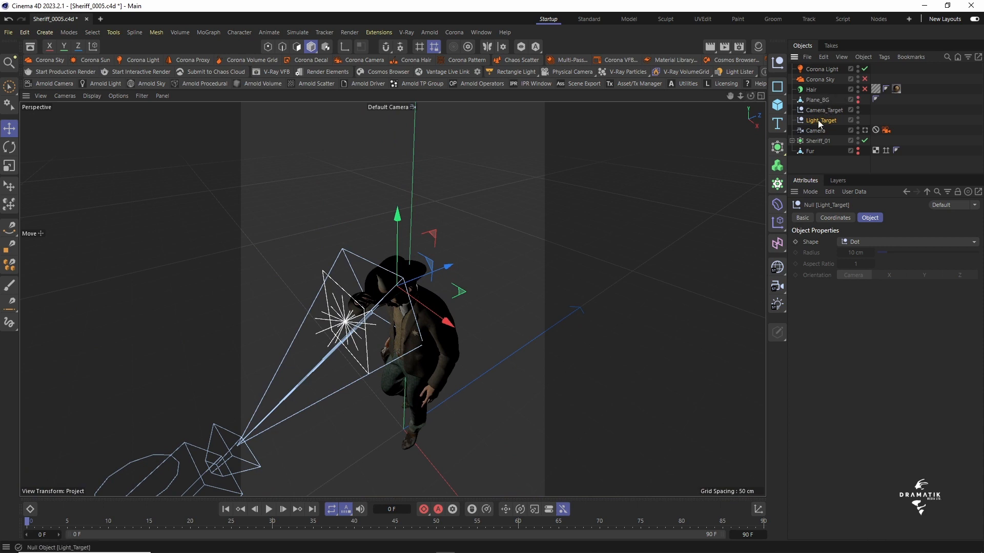
# Add a Target tag to the Corona Light and assign Light_Target as its target object
pyautogui.rightClick(818, 120)
pyautogui.press('Escape')
pyautogui.click(820, 69)
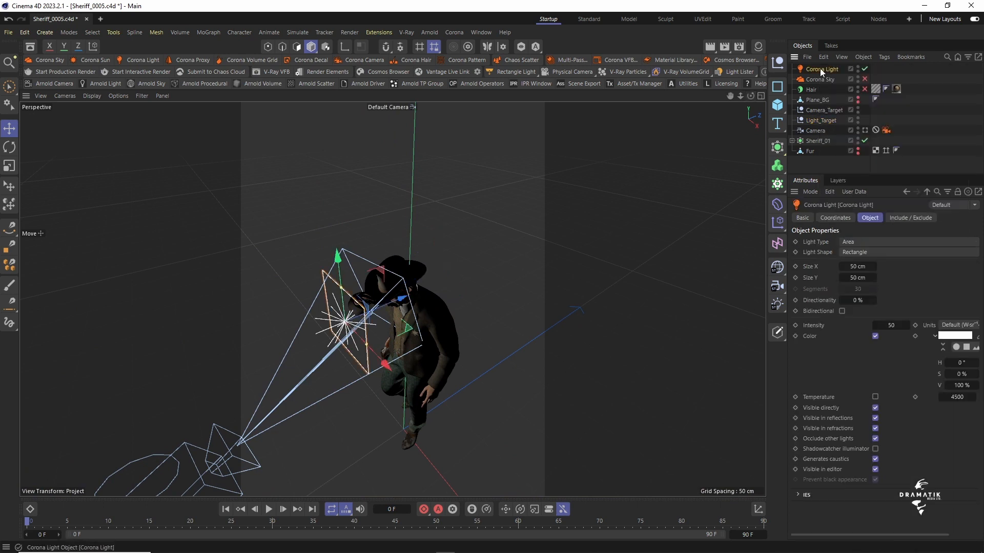
pyautogui.rightClick(820, 69)
pyautogui.moveTo(842, 84)
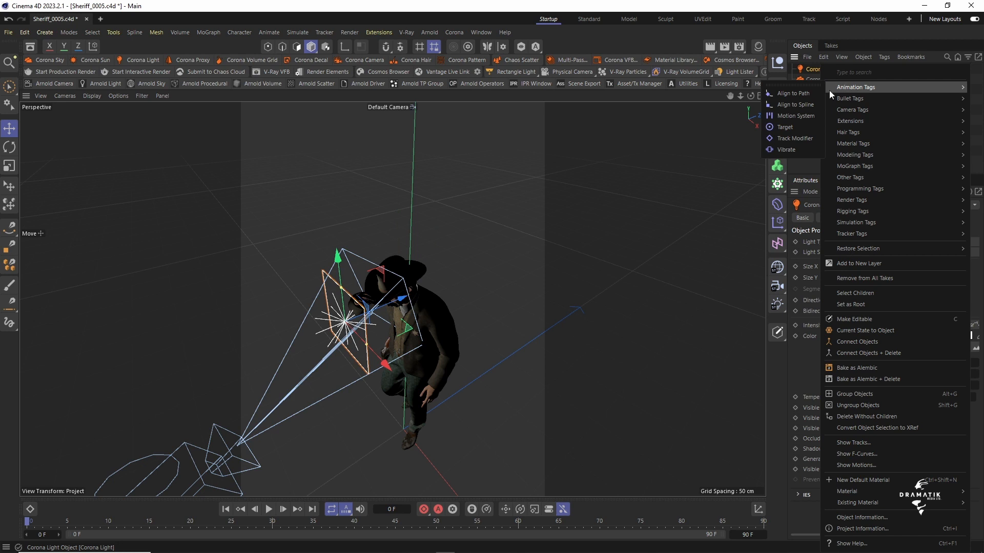
pyautogui.click(788, 126)
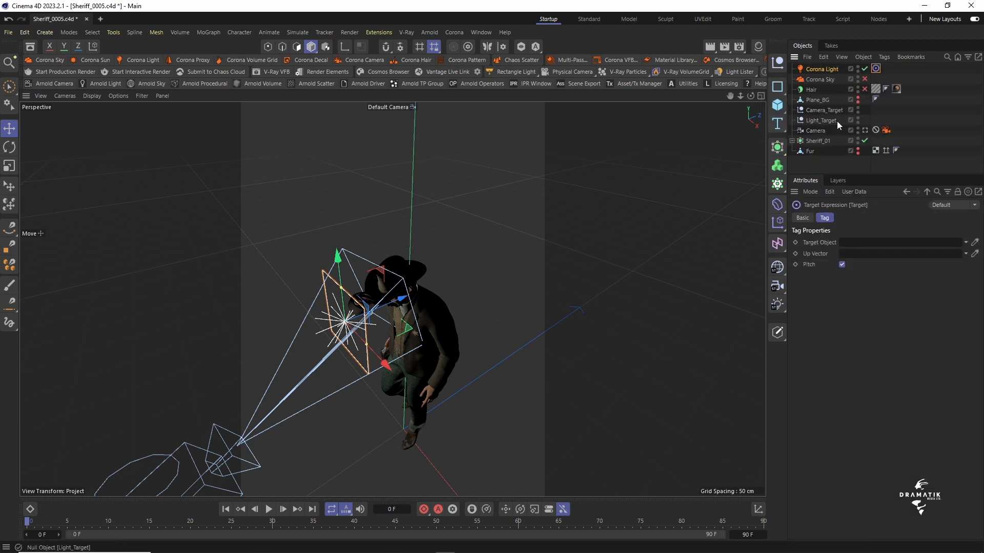
pyautogui.moveTo(820, 118); pyautogui.dragTo(848, 249)
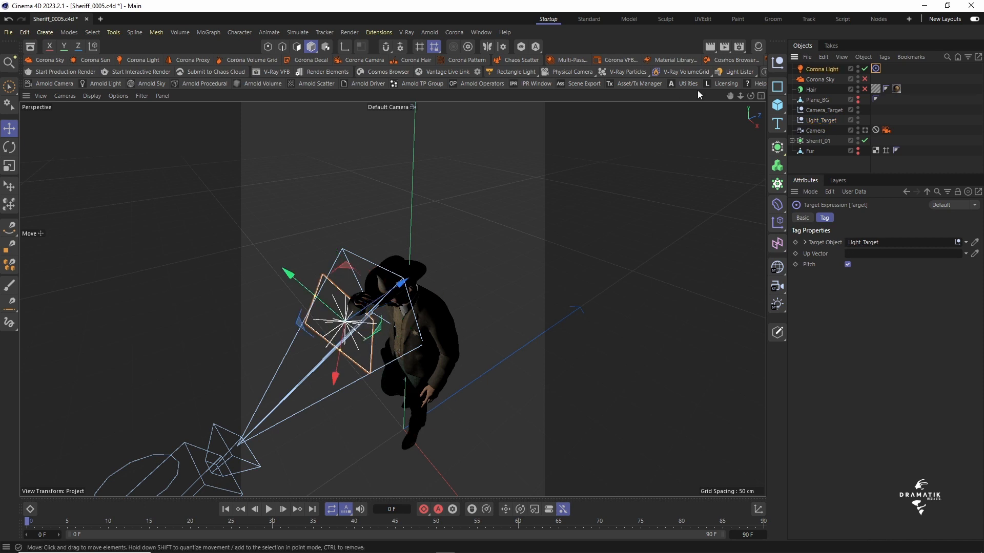
# Pull the Corona Light about 9 cm back from its target, raise it about 9 cm along its own axis and shift it sideways
pyautogui.moveTo(748, 97); pyautogui.dragTo(817, 69)
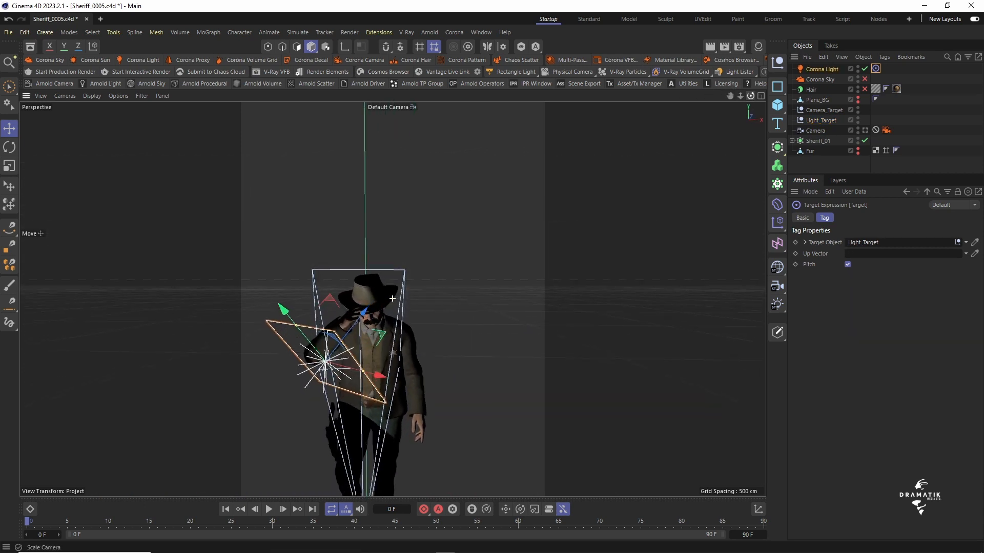
pyautogui.moveTo(364, 314); pyautogui.dragTo(353, 332)
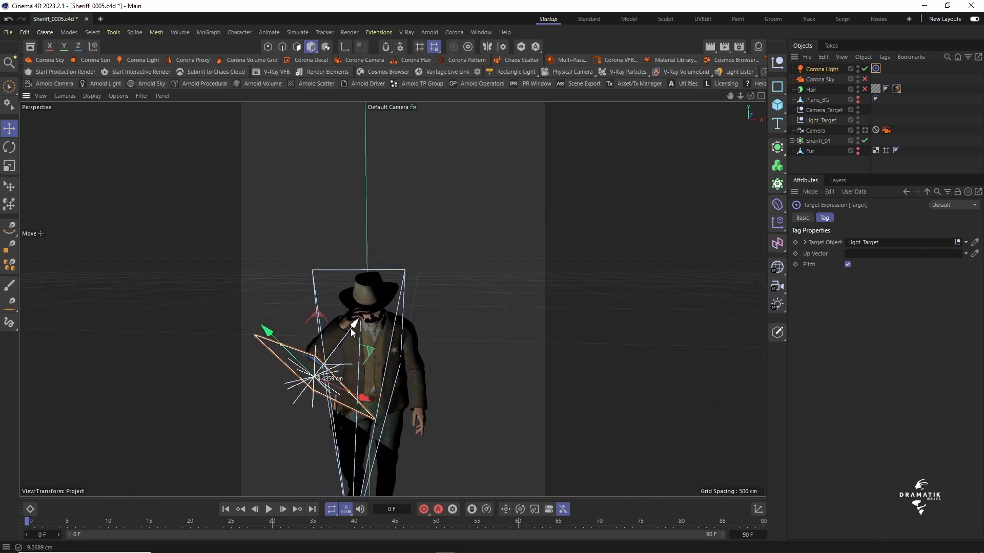
pyautogui.moveTo(252, 334); pyautogui.dragTo(255, 325)
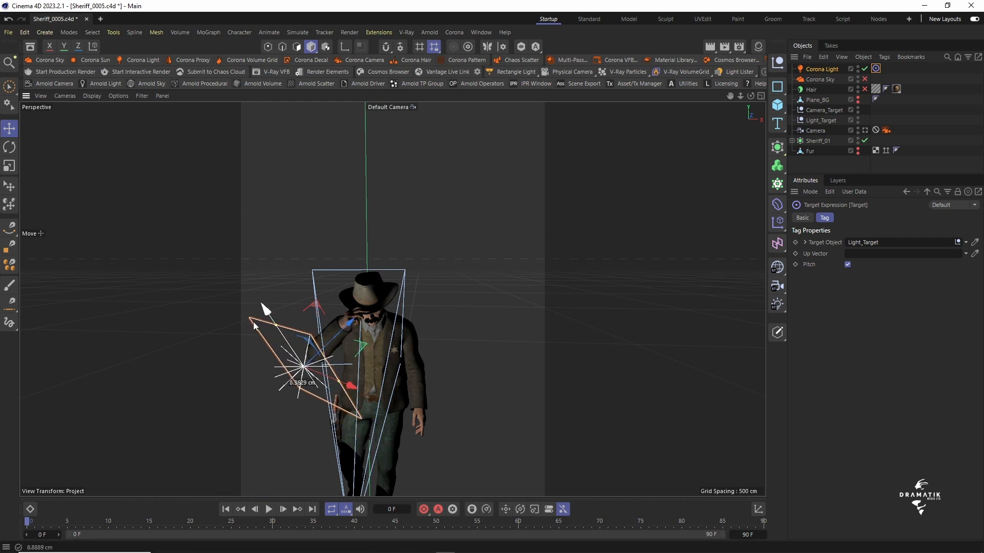
pyautogui.moveTo(350, 387); pyautogui.dragTo(323, 384)
# Refine the Corona Light's placement low beside the sheriff's raised elbow and return to the Camera view
pyautogui.moveTo(729, 97); pyautogui.dragTo(752, 96)
pyautogui.moveTo(286, 413); pyautogui.dragTo(318, 416)
pyautogui.moveTo(750, 96); pyautogui.dragTo(752, 97)
pyautogui.moveTo(223, 316); pyautogui.dragTo(244, 380)
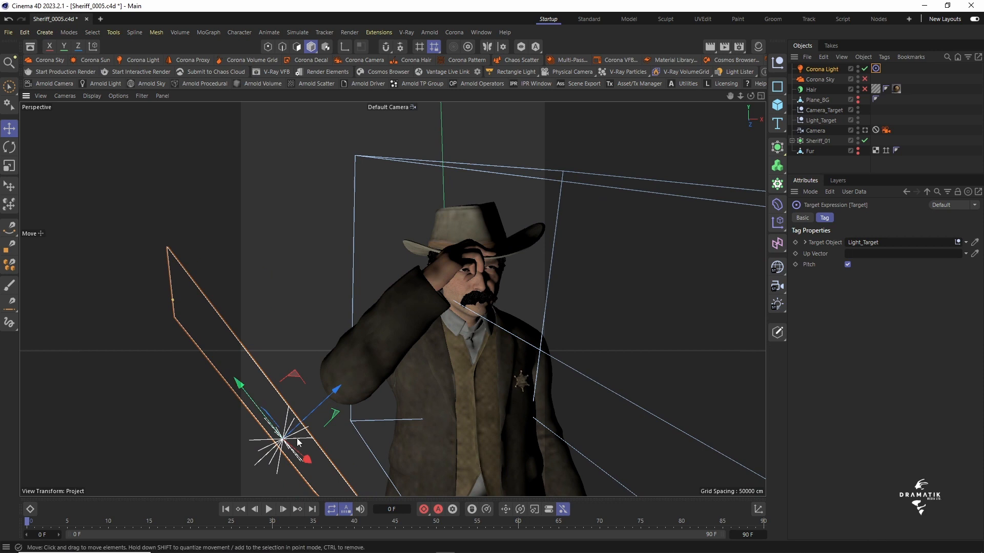
pyautogui.moveTo(306, 459)
pyautogui.mouseDown()
pyautogui.moveTo(319, 466)
pyautogui.moveTo(281, 456)
pyautogui.moveTo(293, 462)
pyautogui.mouseUp()
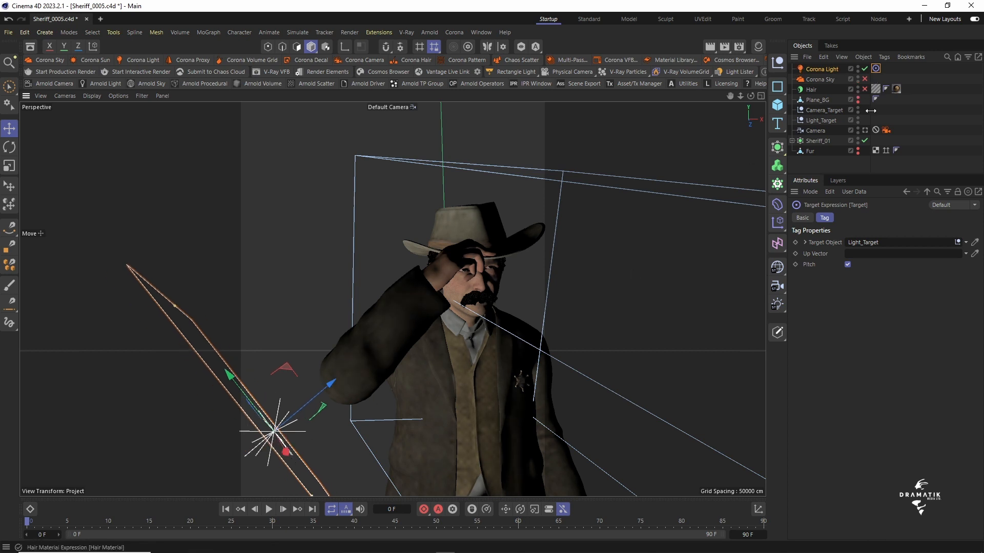
pyautogui.click(865, 130)
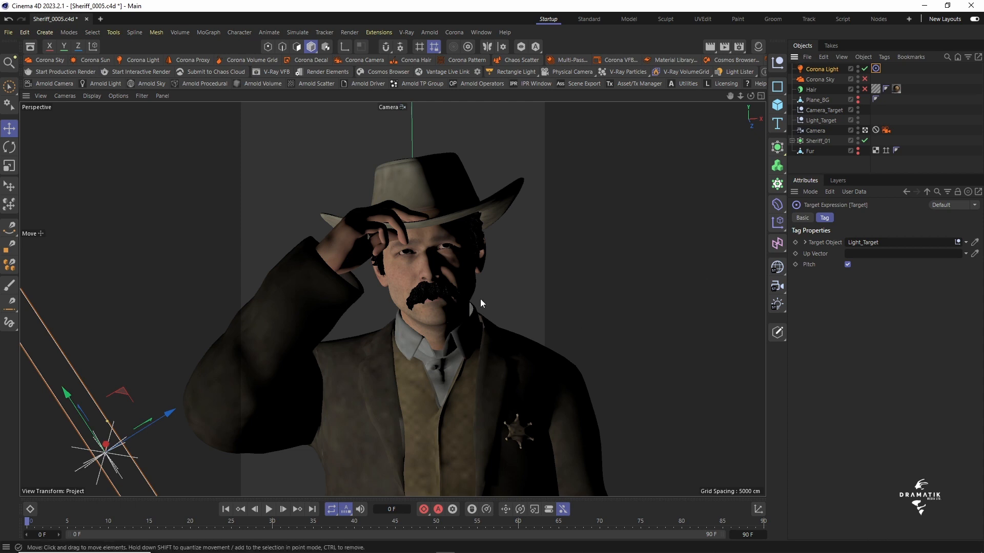
# Select the Corona Light, test-render the camera view in the Corona VFB with this lighting, and close the VFB
pyautogui.click(818, 69)
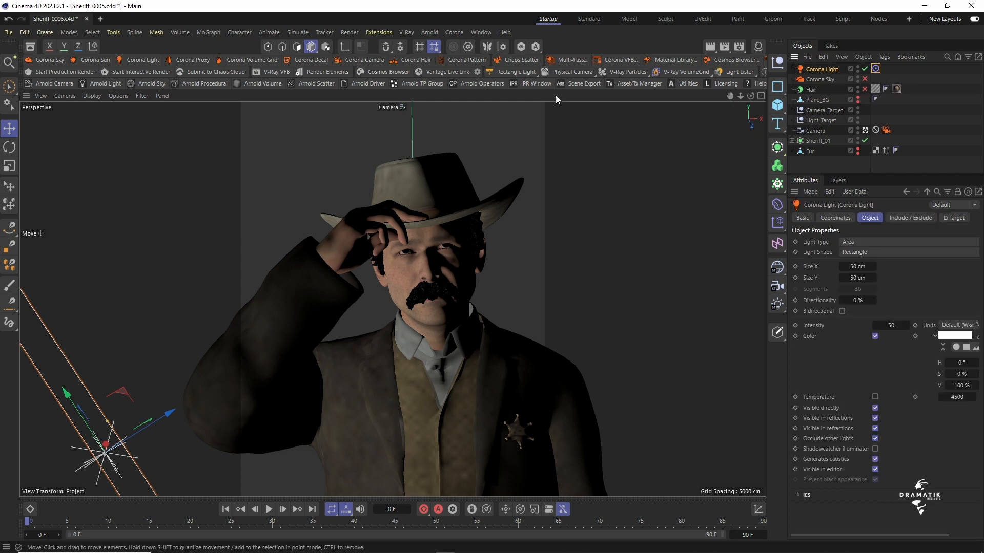
pyautogui.click(619, 60)
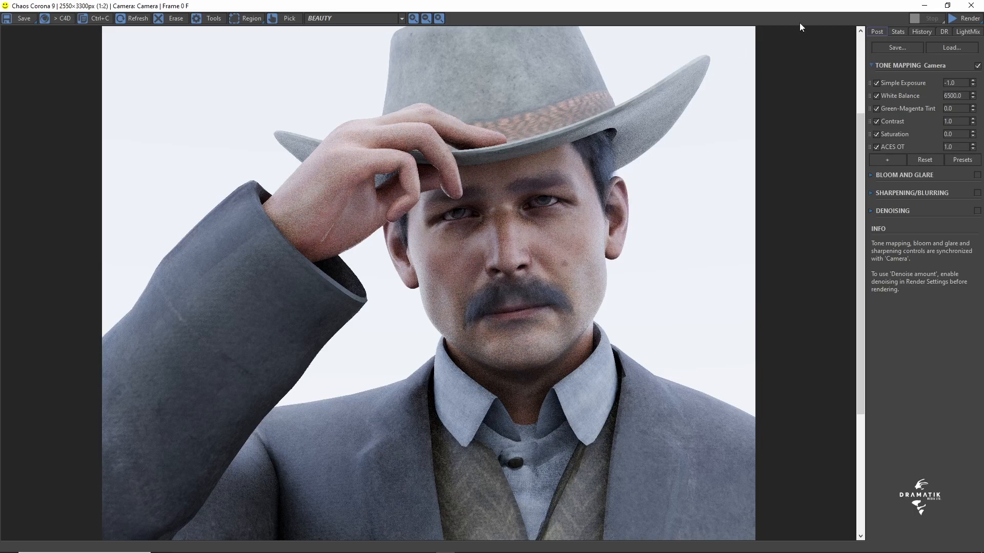
pyautogui.click(957, 18)
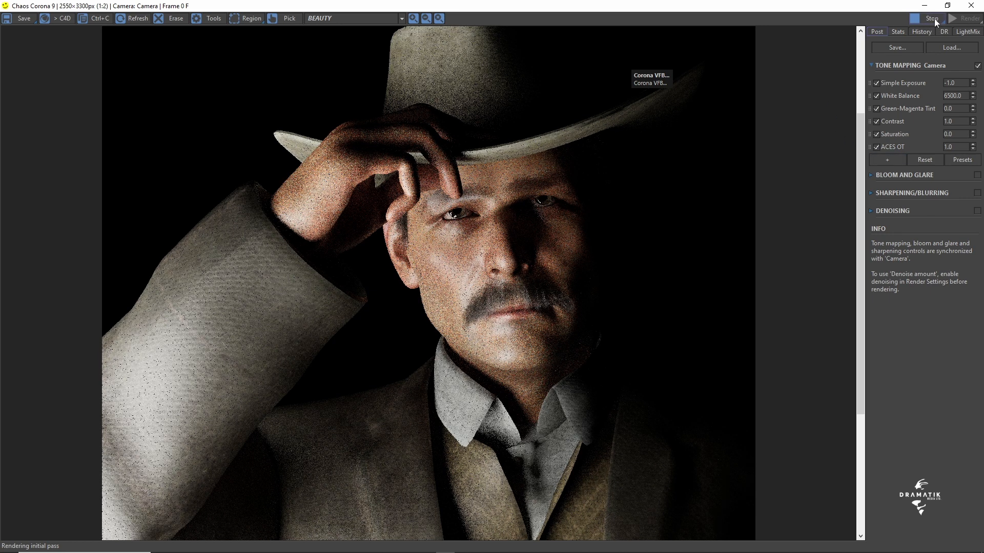
pyautogui.click(970, 5)
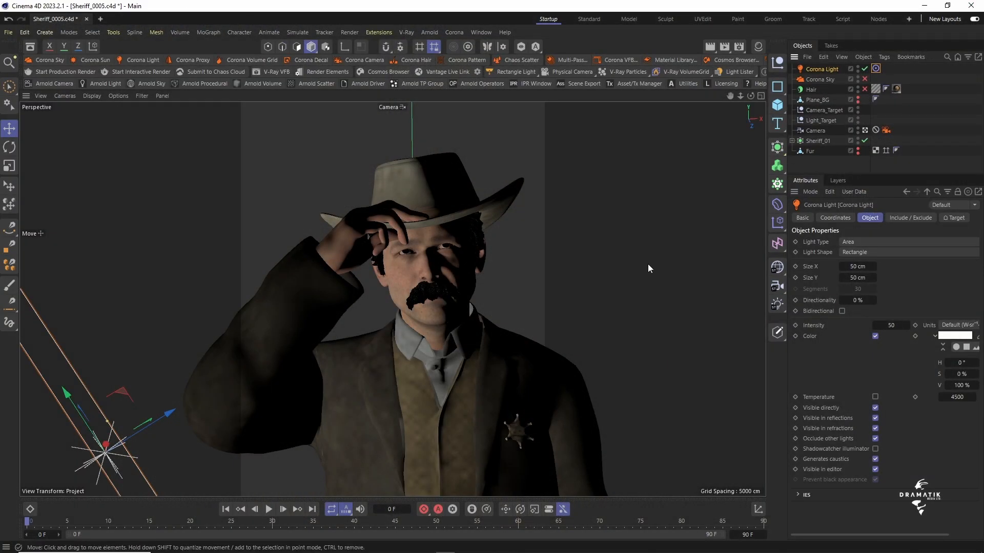
# Scale the Corona Light down to about 13.5 cm square, test-render the camera view in the Corona VFB and close it
pyautogui.press('t')
pyautogui.moveTo(641, 246); pyautogui.dragTo(496, 489)
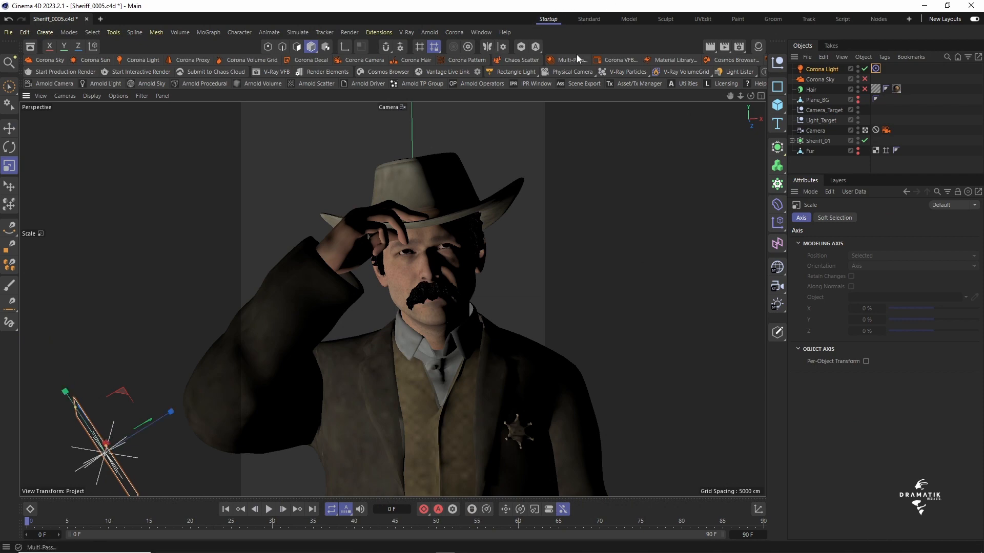
pyautogui.click(612, 60)
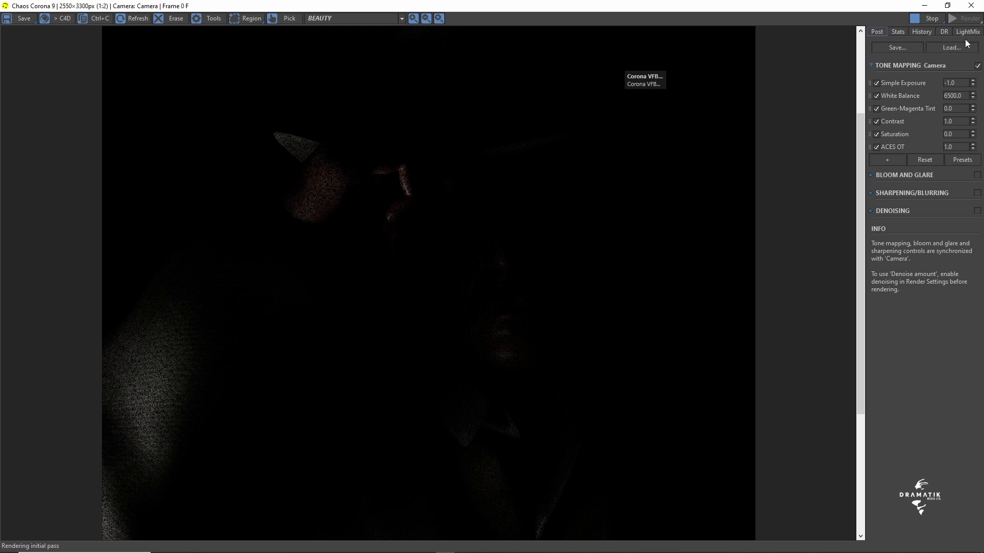
pyautogui.click(926, 18)
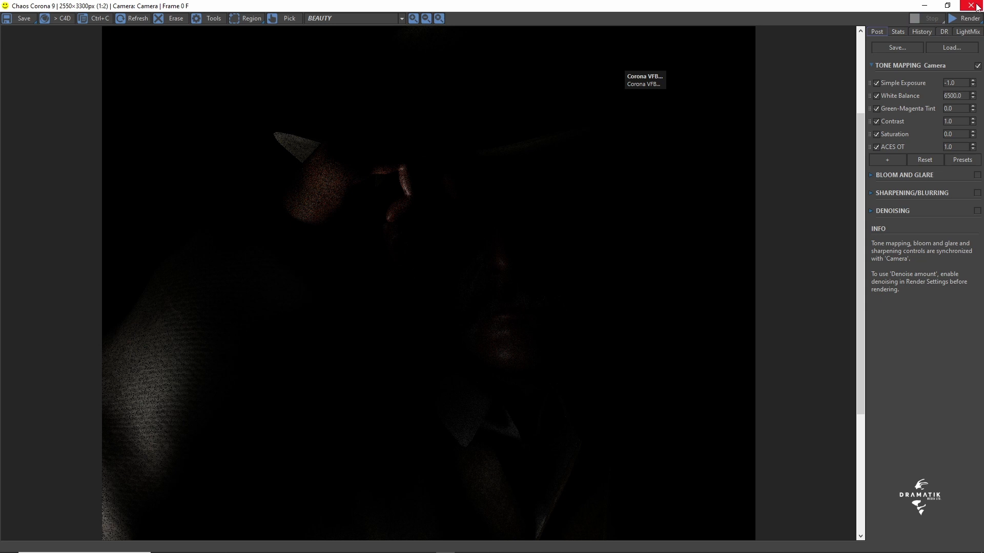
pyautogui.click(976, 6)
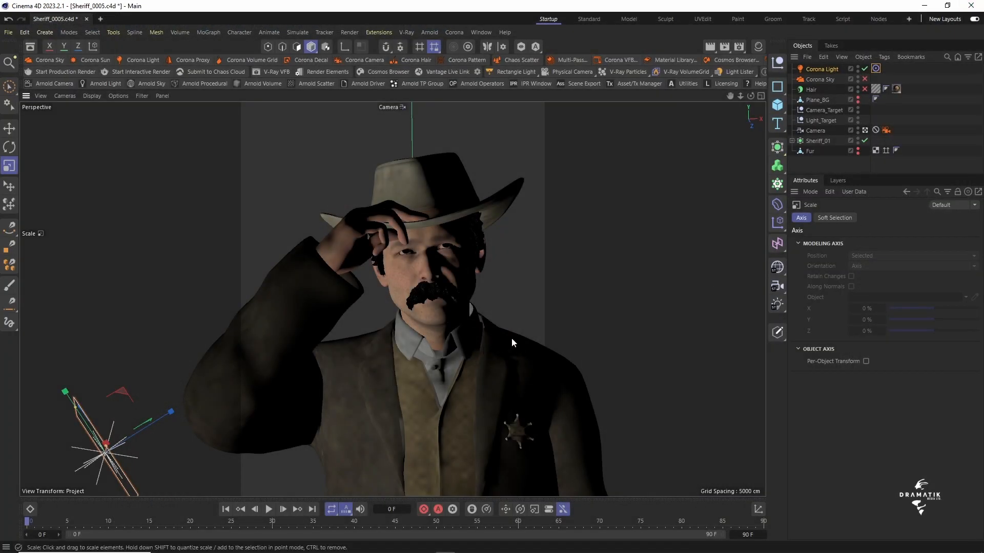
# Set the Corona Light's intensity to 75
pyautogui.click(822, 69)
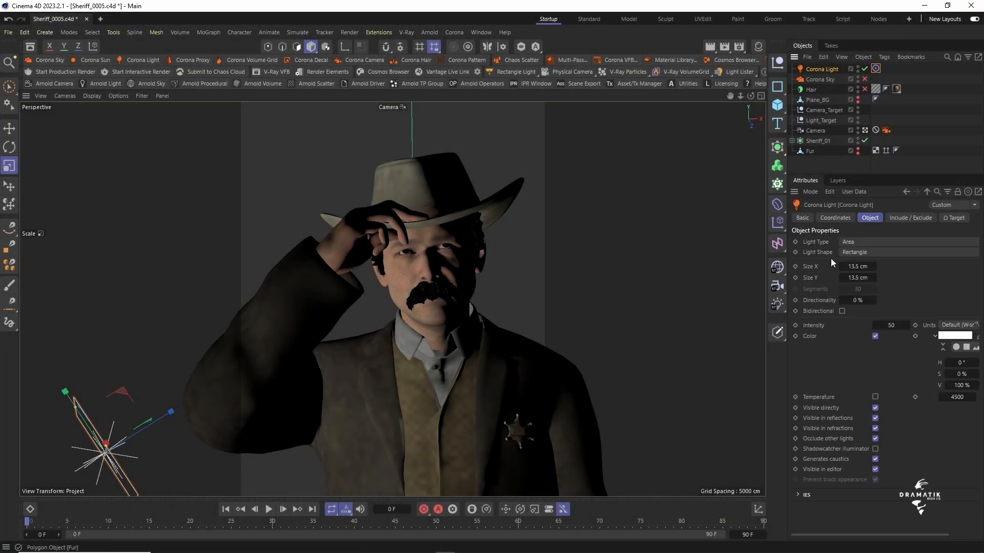
pyautogui.doubleClick(890, 326)
pyautogui.press('BackSpace')
pyautogui.write('75')
pyautogui.press('Return')
# Switch the Corona Light from Color to Temperature and set the temperature to 1000
pyautogui.click(875, 397)
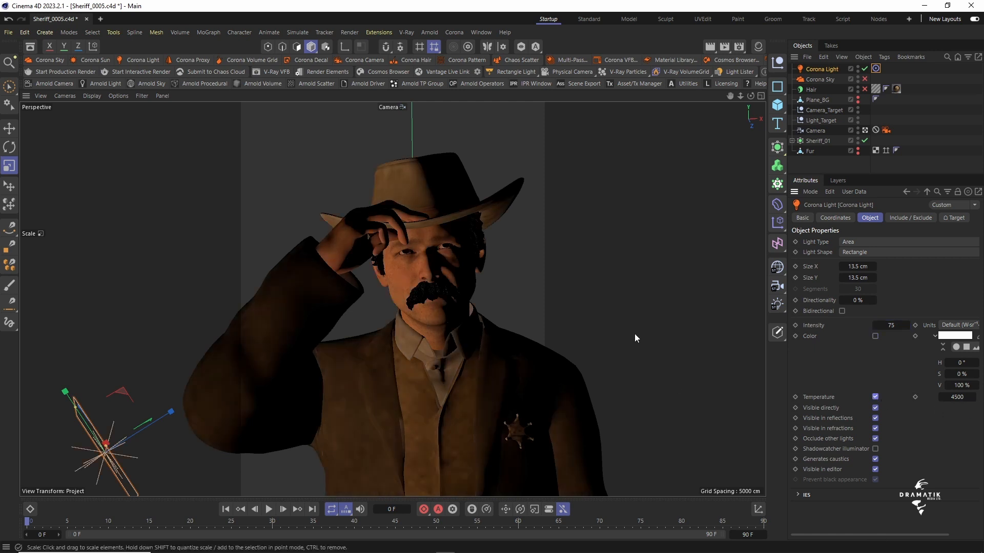
pyautogui.click(956, 397)
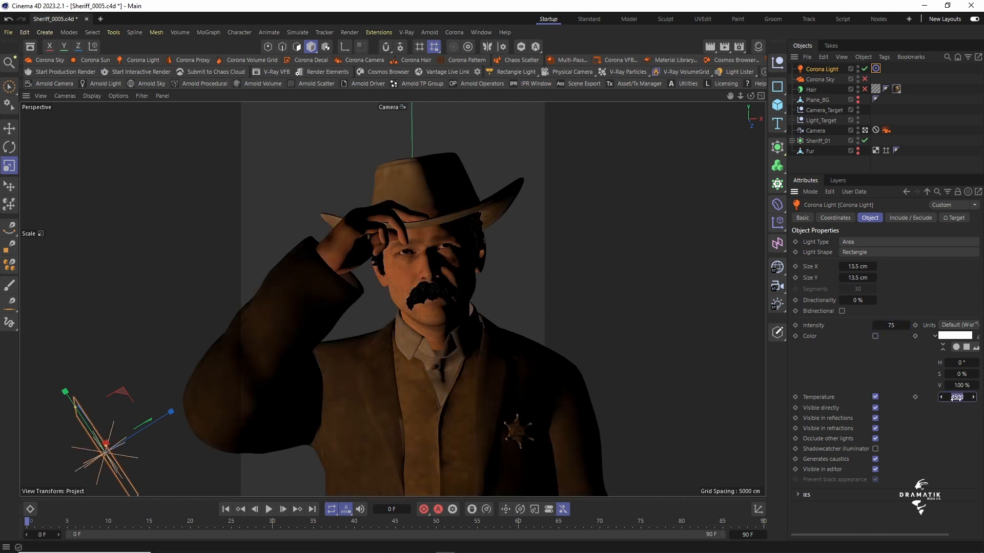
pyautogui.write('1000')
pyautogui.press('Return')
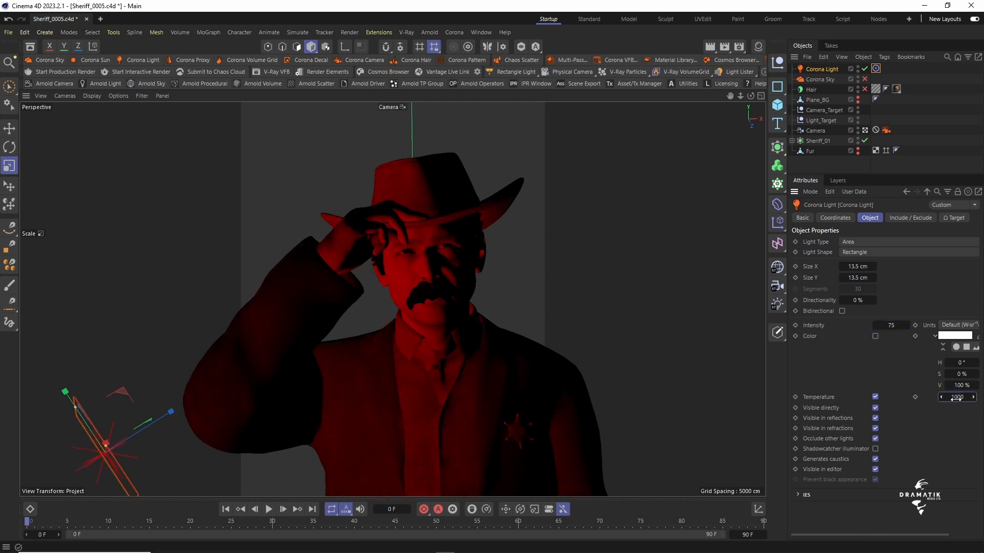
pyautogui.click(956, 398)
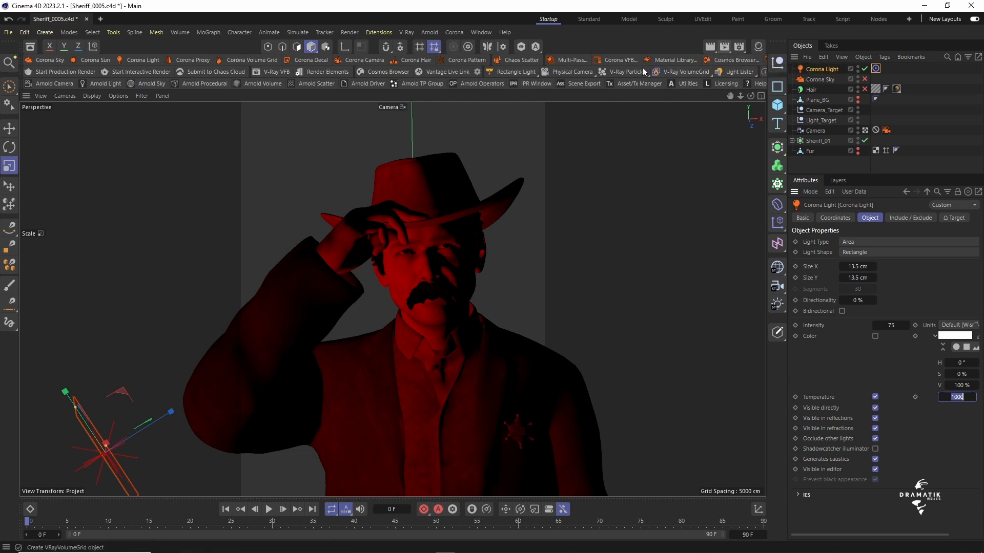
# Test-render the camera view with the 1000 temperature light in the Corona VFB and close the VFB
pyautogui.click(622, 60)
pyautogui.click(963, 19)
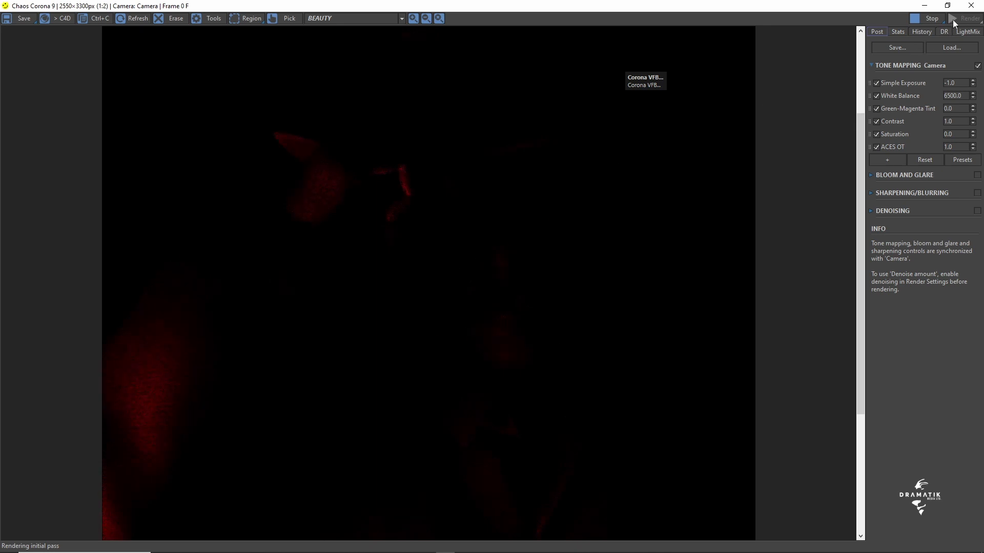
pyautogui.click(970, 5)
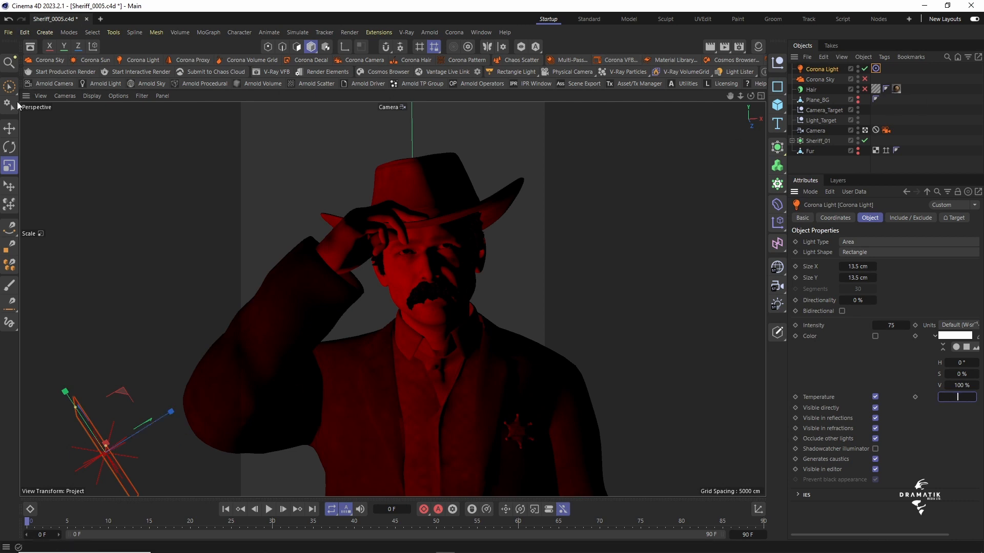
# Shift the Corona Light about 9 cm and scale it up to about 17 cm square
pyautogui.click(10, 128)
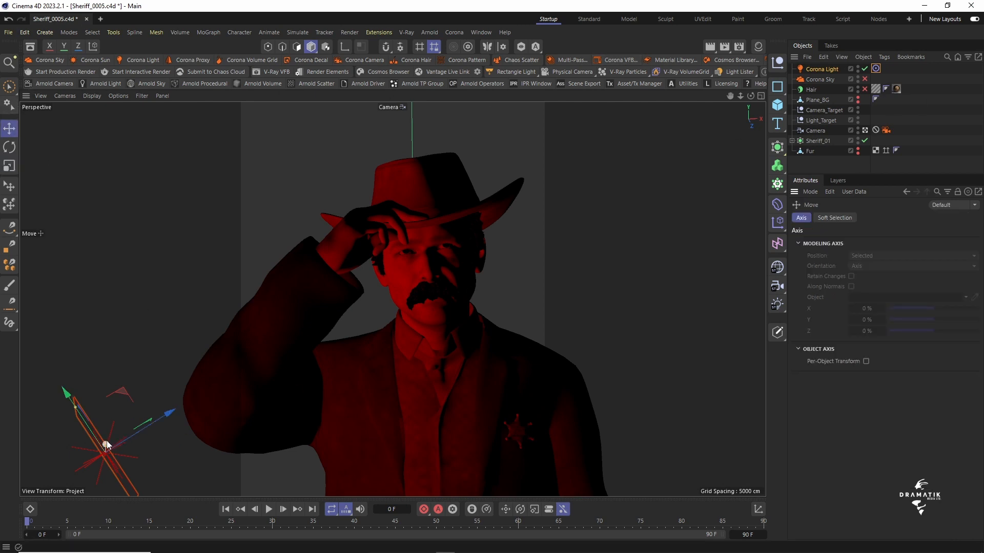
pyautogui.moveTo(115, 437)
pyautogui.mouseDown()
pyautogui.moveTo(107, 453)
pyautogui.moveTo(105, 444)
pyautogui.moveTo(110, 455)
pyautogui.mouseUp()
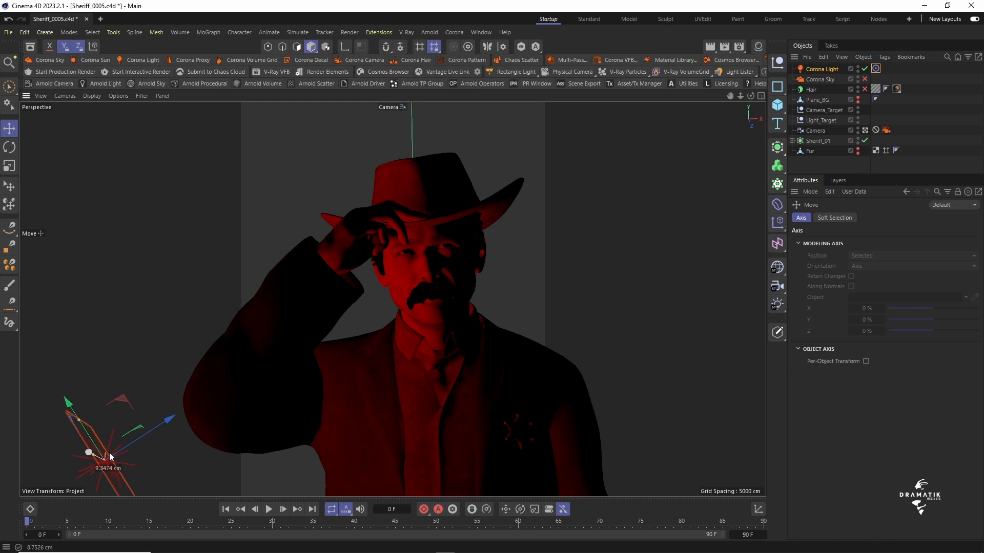
pyautogui.press('t')
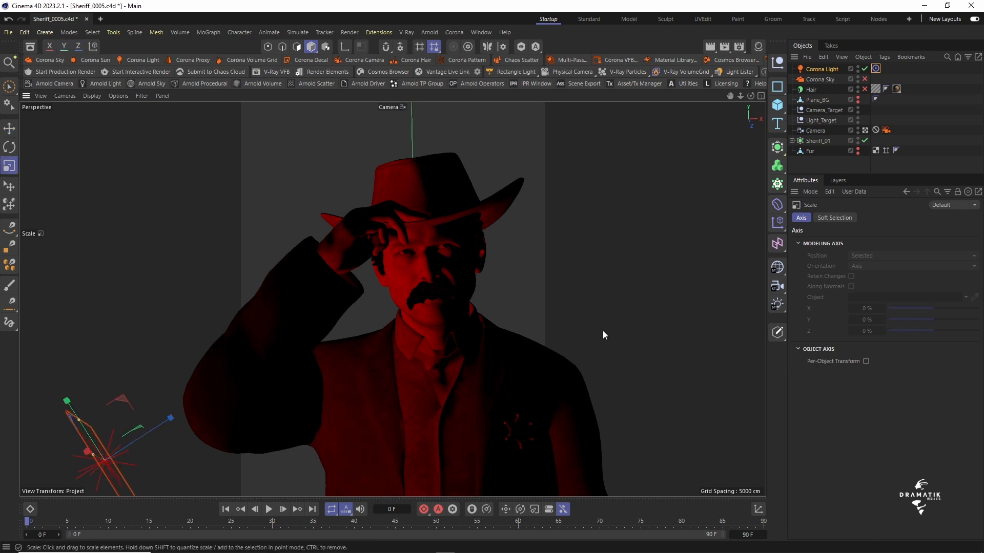
pyautogui.moveTo(628, 322); pyautogui.dragTo(686, 279)
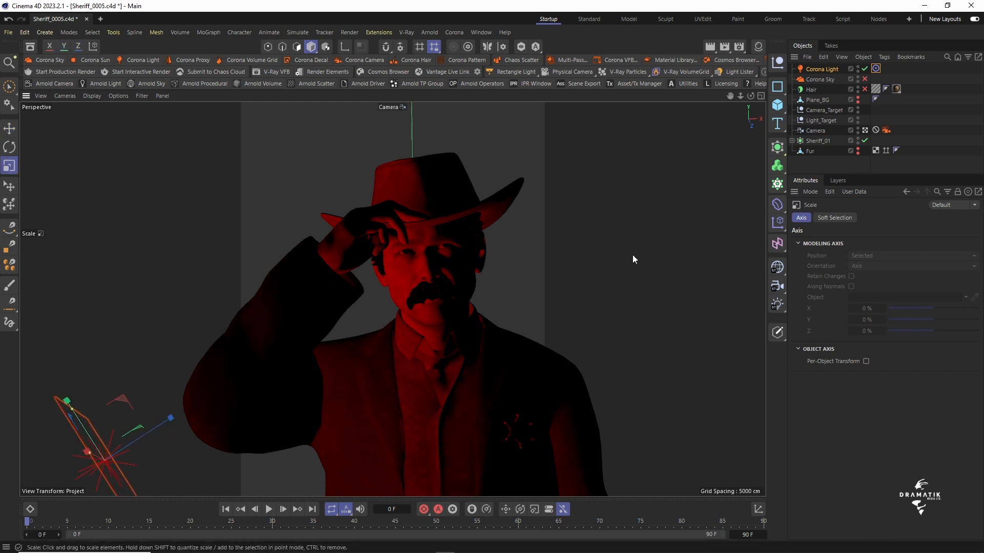
# Test-render the shifted and enlarged light in the Corona VFB, stop the render and close the VFB
pyautogui.click(604, 59)
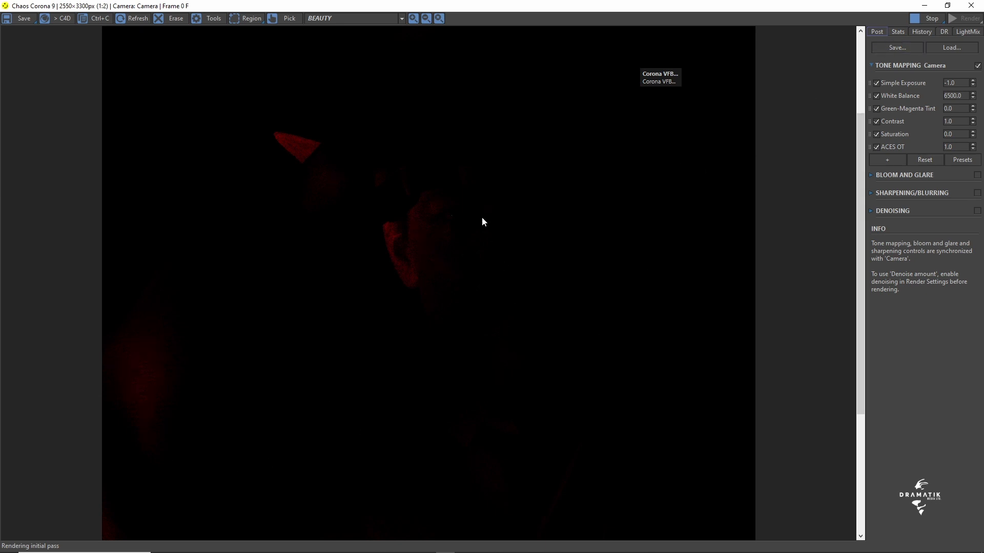
pyautogui.click(929, 19)
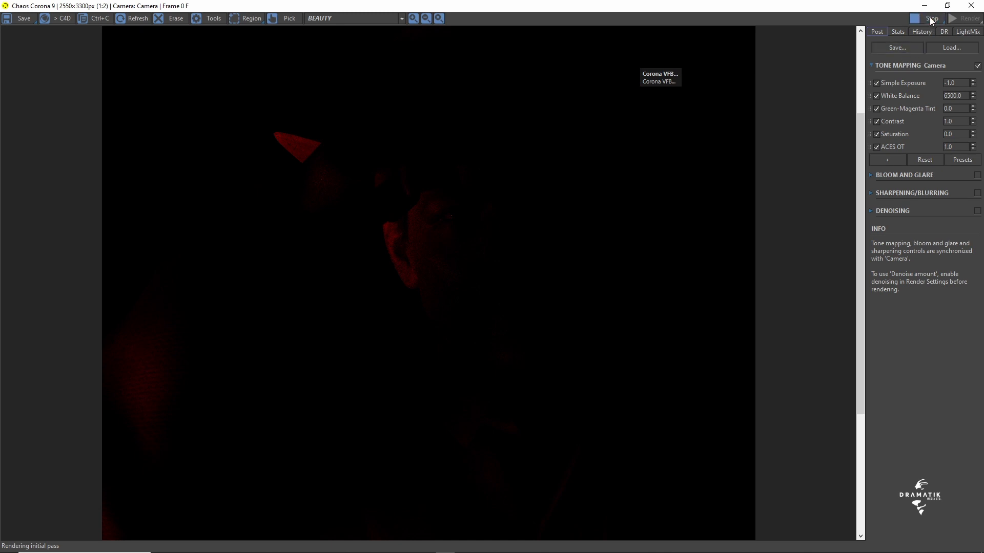
pyautogui.click(971, 5)
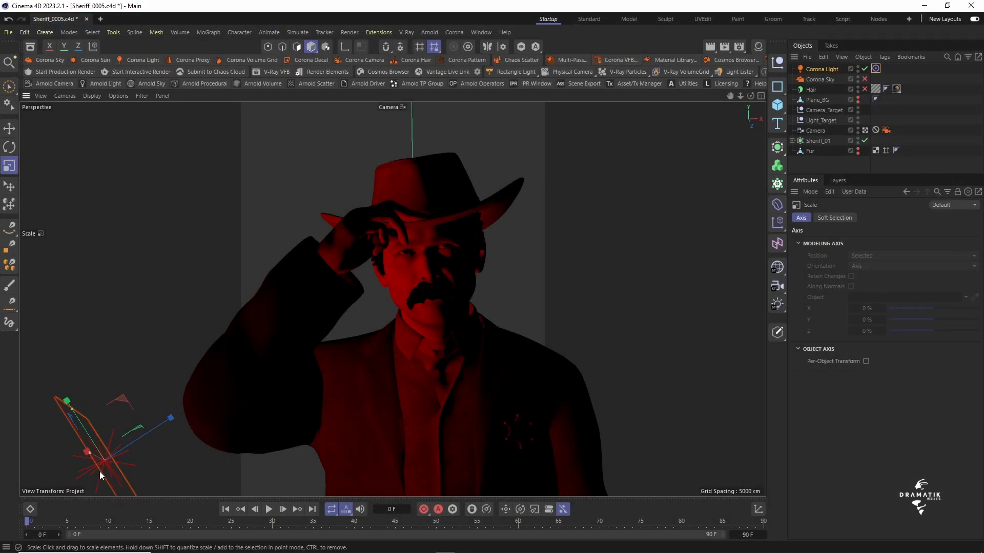
# Reposition the Corona Light farther out from the sheriff's raised elbow and closer to the camera
pyautogui.press('space')
pyautogui.moveTo(85, 455); pyautogui.dragTo(20, 461)
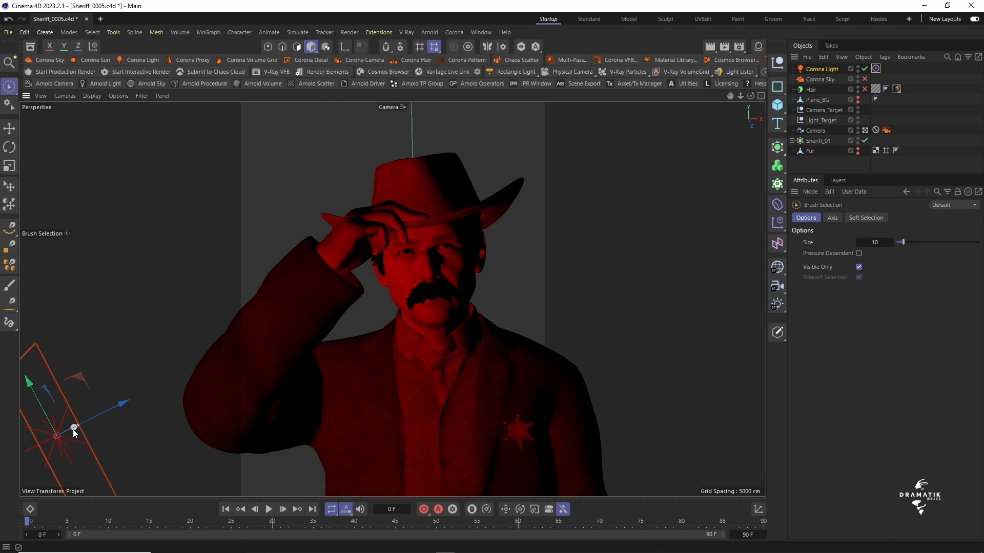
pyautogui.moveTo(73, 429); pyautogui.dragTo(83, 433)
pyautogui.moveTo(120, 431); pyautogui.dragTo(88, 432)
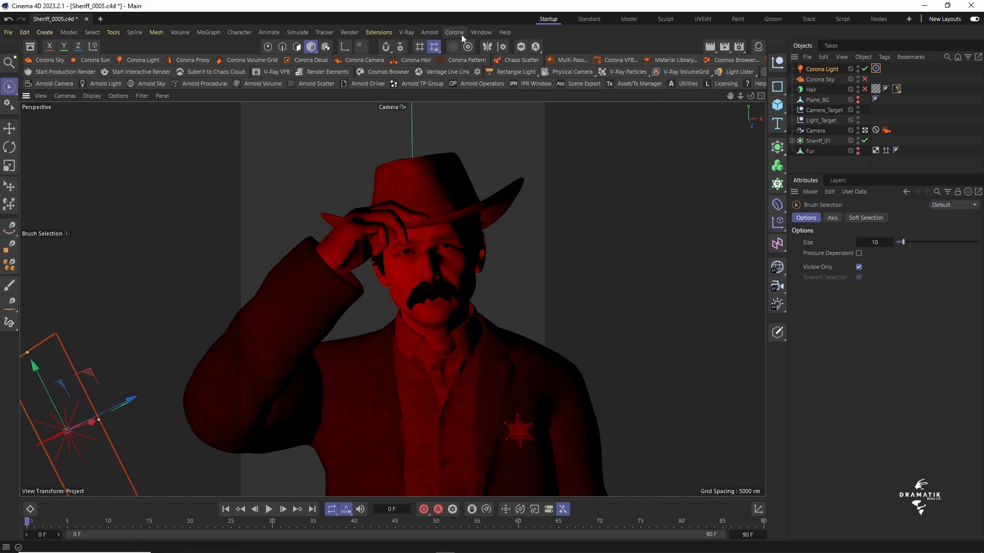
# Render the camera view in the Corona VFB, examine the lighting on the hat, face, raised arm and torso, and close the VFB
pyautogui.click(622, 59)
pyautogui.click(962, 19)
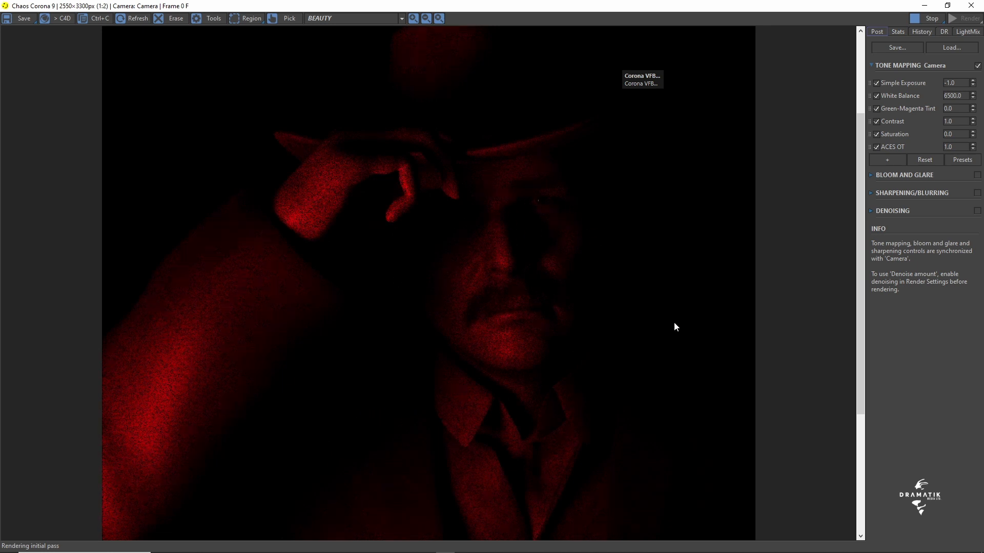
pyautogui.moveTo(858, 216); pyautogui.dragTo(859, 138)
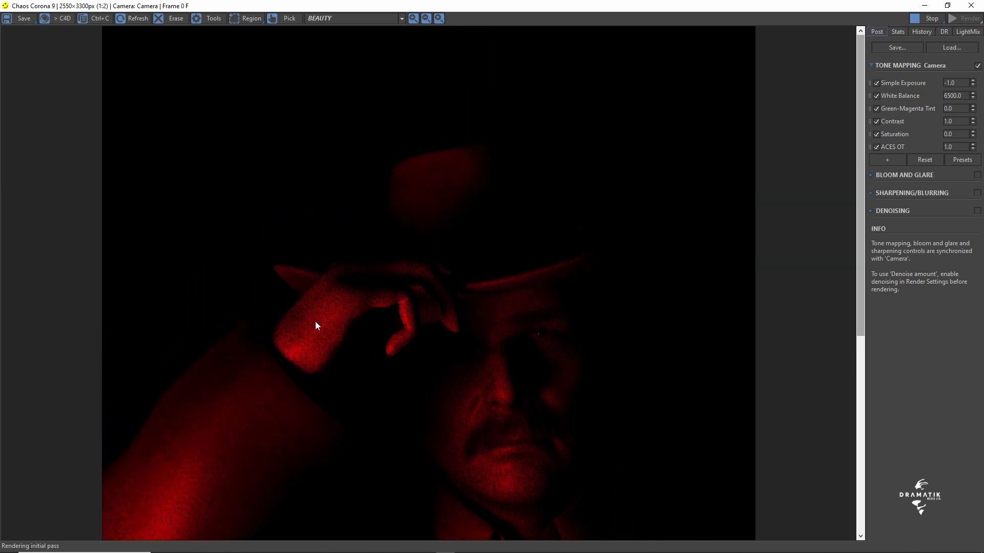
pyautogui.moveTo(860, 127)
pyautogui.mouseDown()
pyautogui.moveTo(896, 388)
pyautogui.moveTo(863, 203)
pyautogui.moveTo(864, 125)
pyautogui.mouseUp()
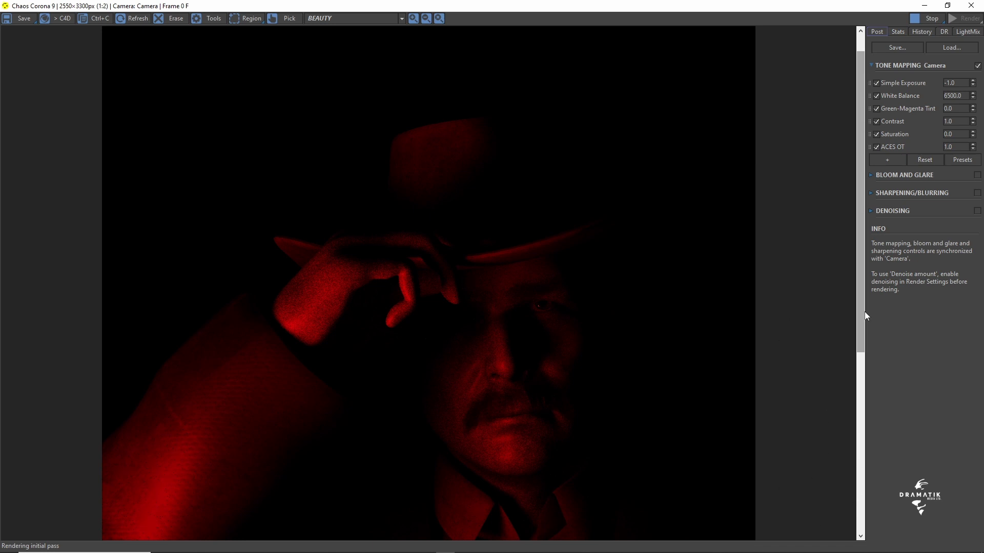
pyautogui.moveTo(860, 322); pyautogui.dragTo(860, 411)
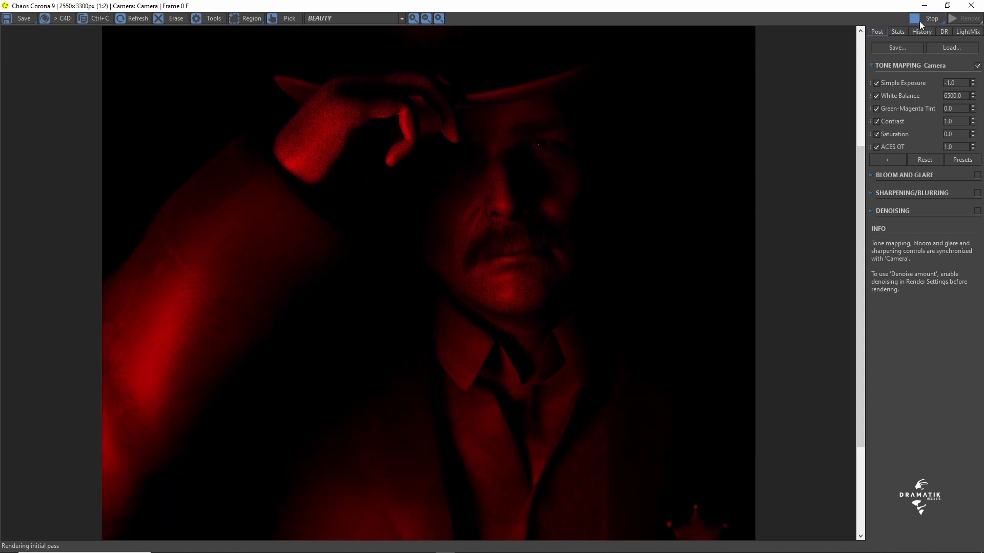
pyautogui.click(971, 6)
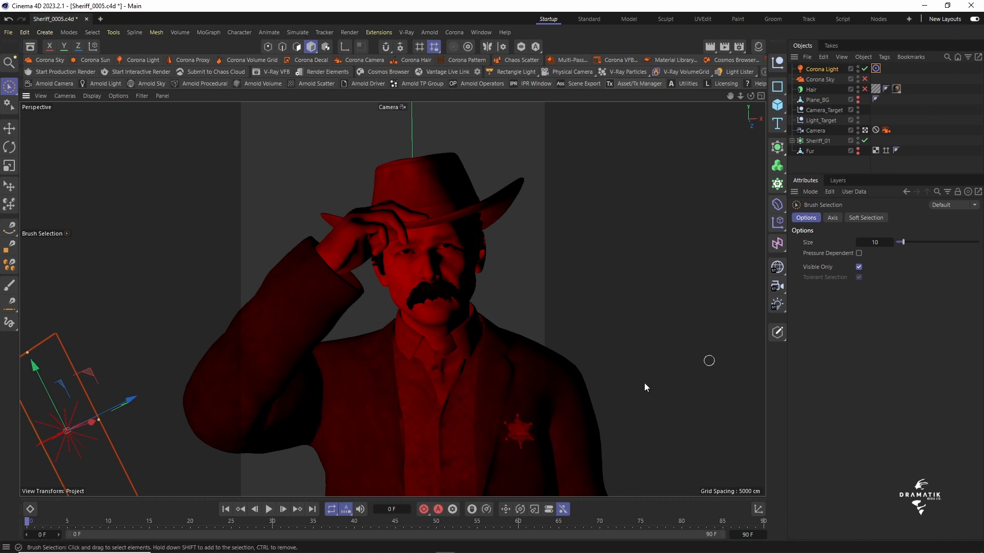
# Duplicate the Corona Light and move the copy to the opposite side of the sheriff, beside the hat brim
pyautogui.click(819, 69)
pyautogui.keyDown('ctrl'); pyautogui.moveTo(820, 67); pyautogui.dragTo(820, 67); pyautogui.keyUp('ctrl')
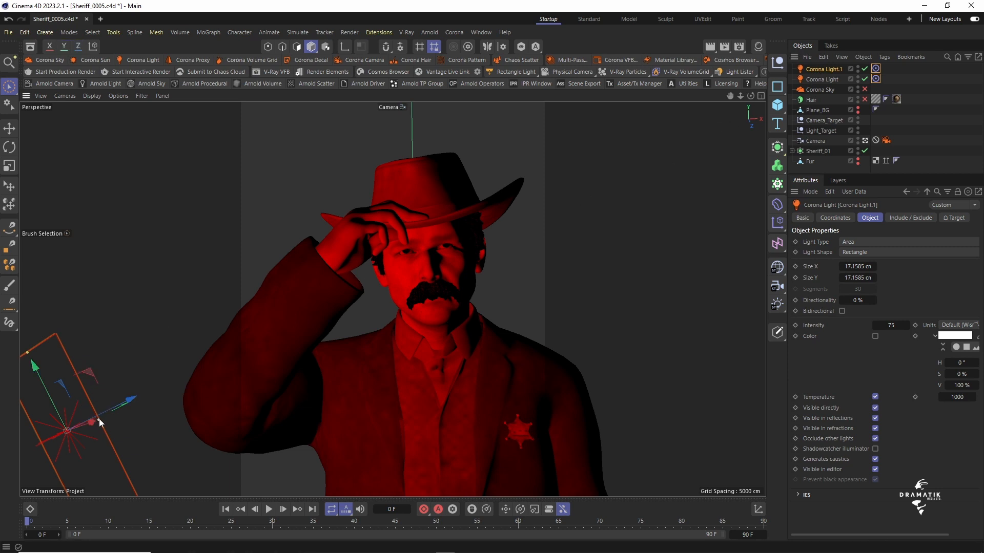
pyautogui.moveTo(128, 401); pyautogui.dragTo(591, 231)
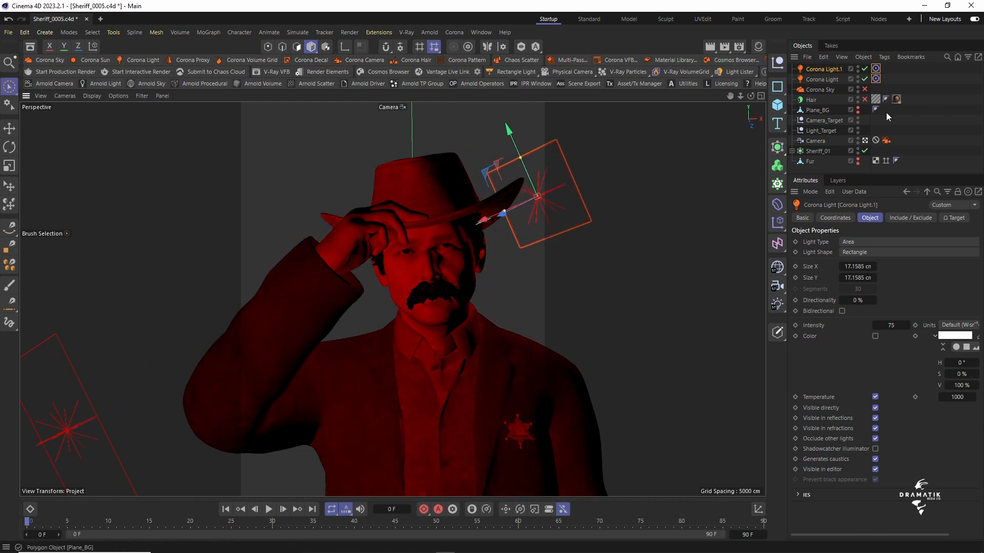
# Switch to the default camera and move Corona Light.1 outward and down to about head height on the sheriff's badge side
pyautogui.click(864, 143)
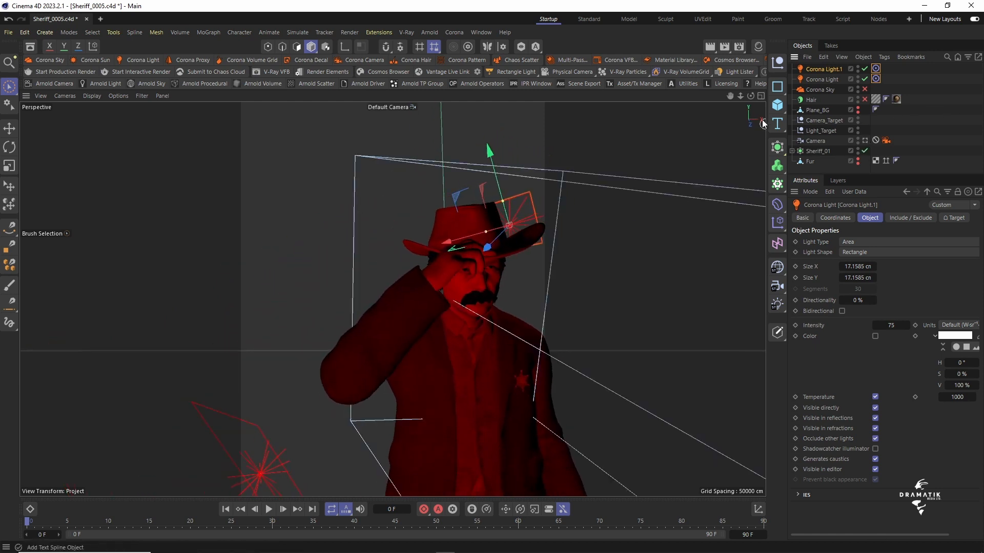
pyautogui.moveTo(750, 95); pyautogui.dragTo(752, 115)
pyautogui.moveTo(392, 298); pyautogui.dragTo(392, 308)
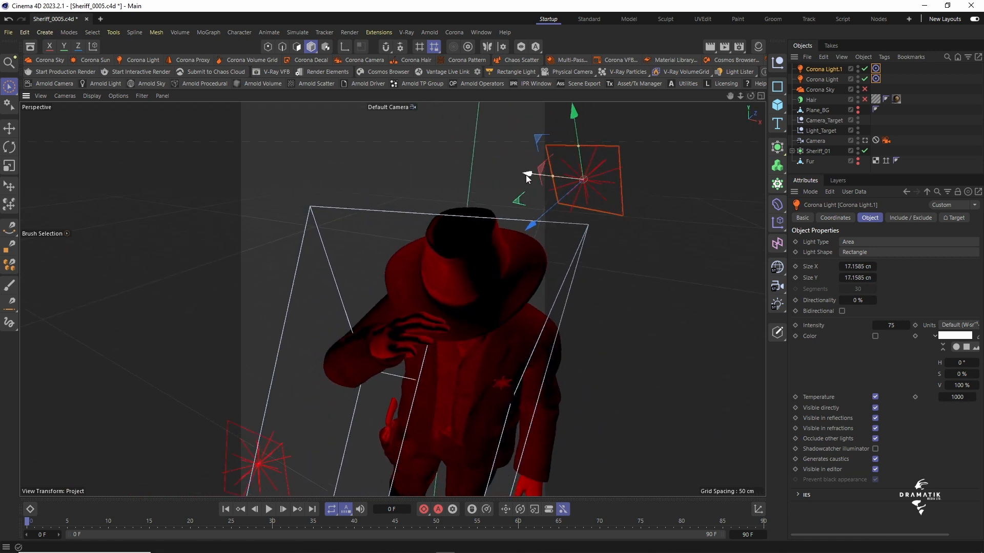
pyautogui.moveTo(526, 171); pyautogui.dragTo(597, 194)
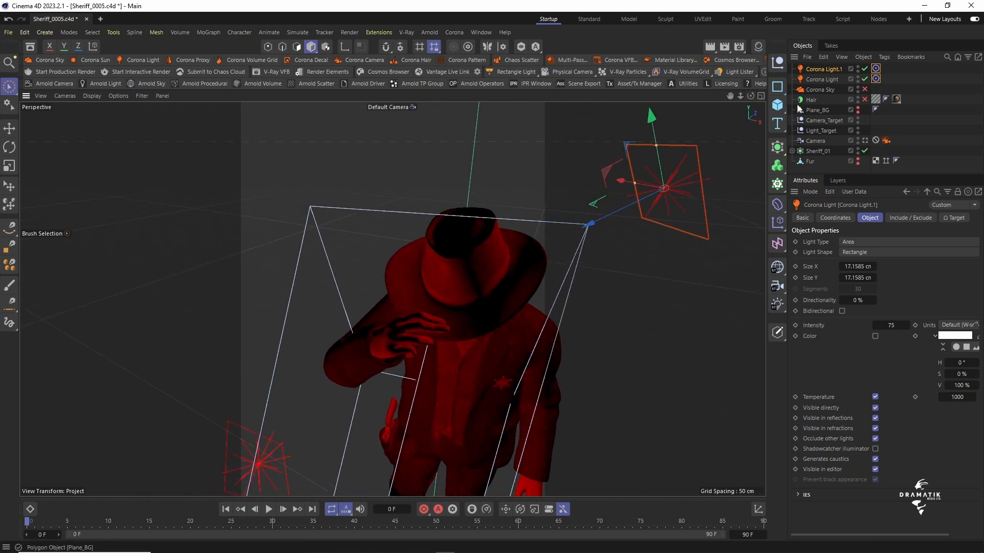
pyautogui.moveTo(734, 96); pyautogui.dragTo(749, 76)
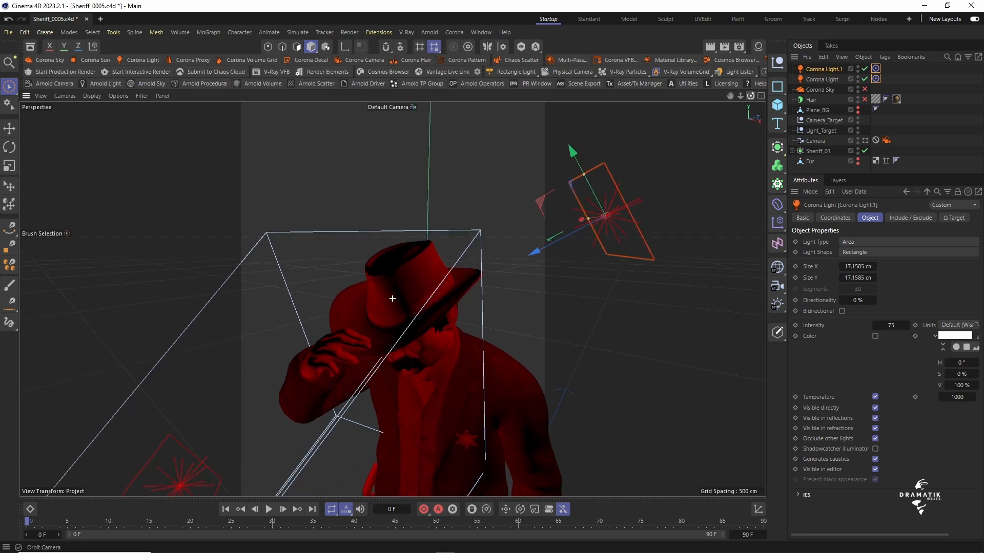
pyautogui.moveTo(576, 150); pyautogui.dragTo(598, 193)
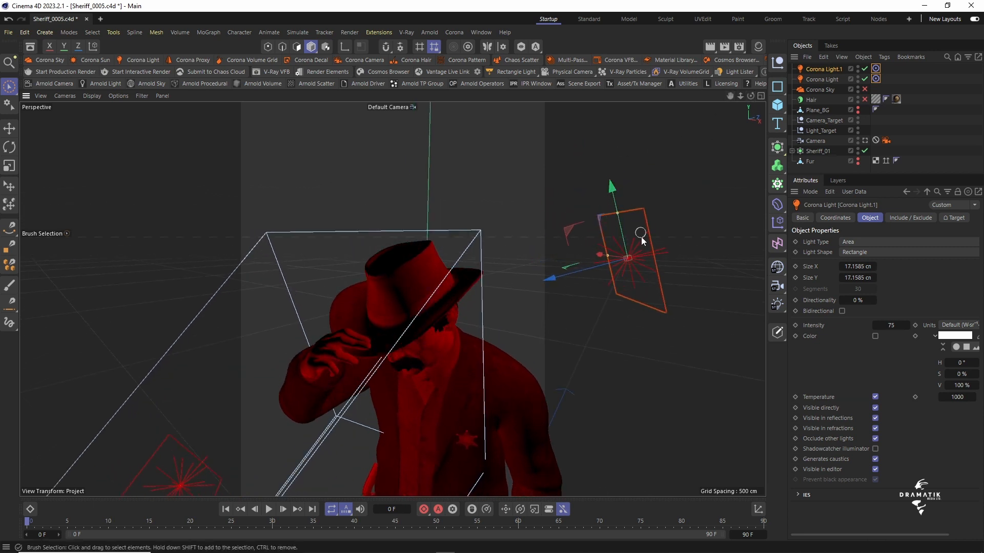
pyautogui.moveTo(588, 256); pyautogui.dragTo(546, 288)
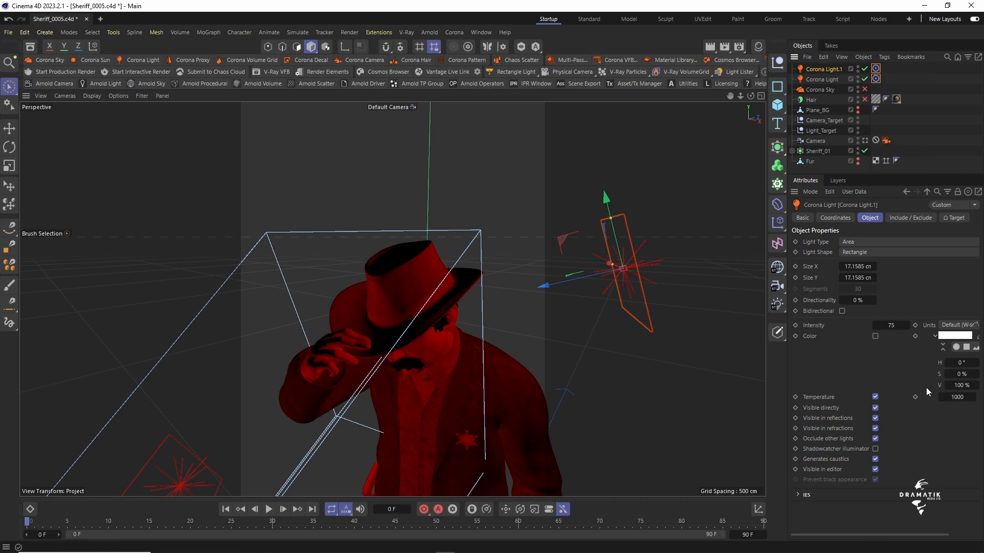
# Switch Corona Light.1 from temperature to color and set it to light blue with hue 204°, saturation about 75% and value about 99%
pyautogui.click(875, 397)
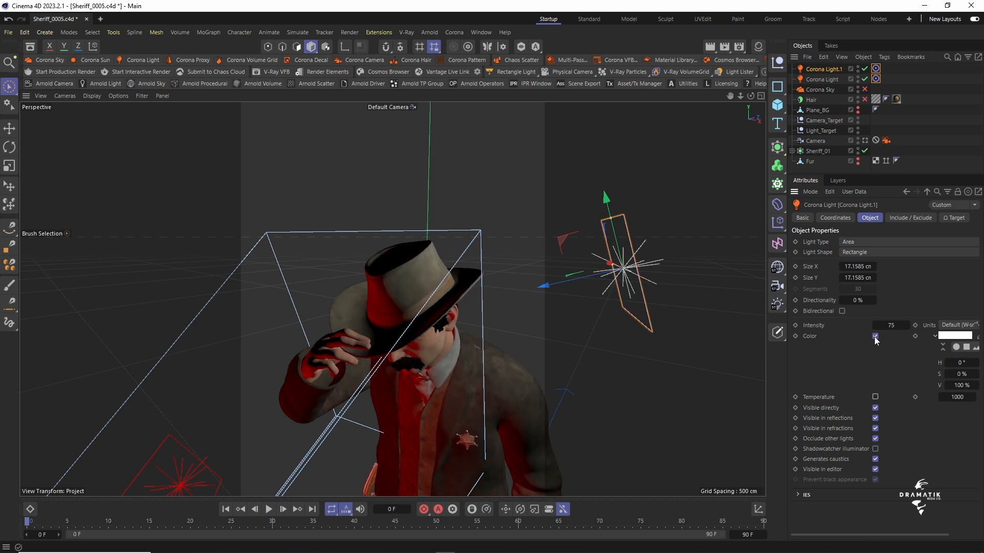
pyautogui.click(955, 336)
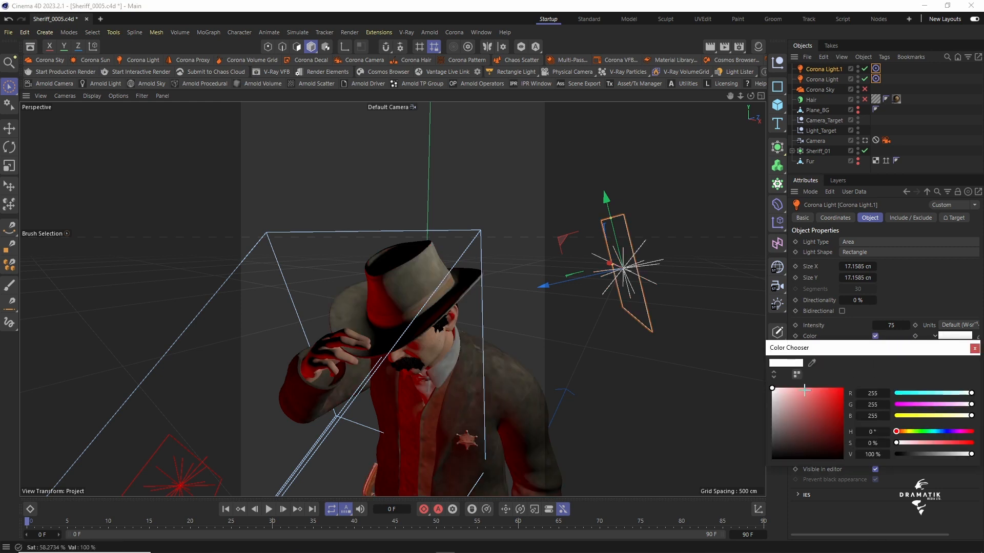
pyautogui.click(939, 432)
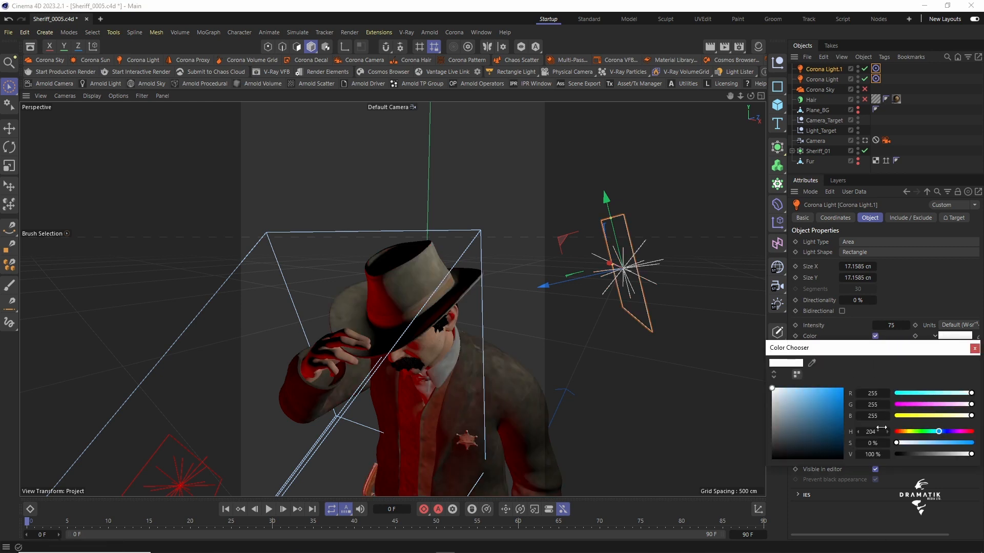
pyautogui.moveTo(808, 400); pyautogui.dragTo(825, 388)
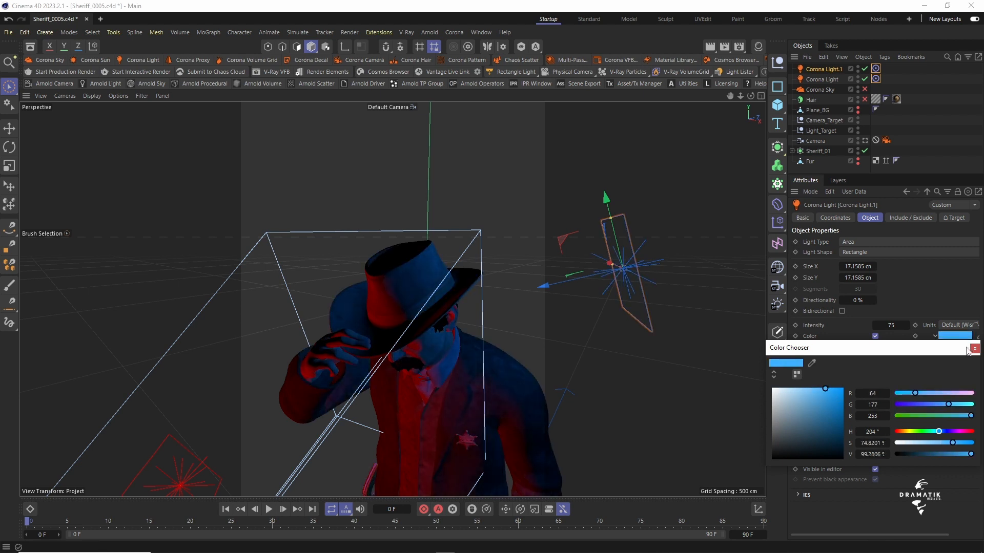
pyautogui.click(975, 349)
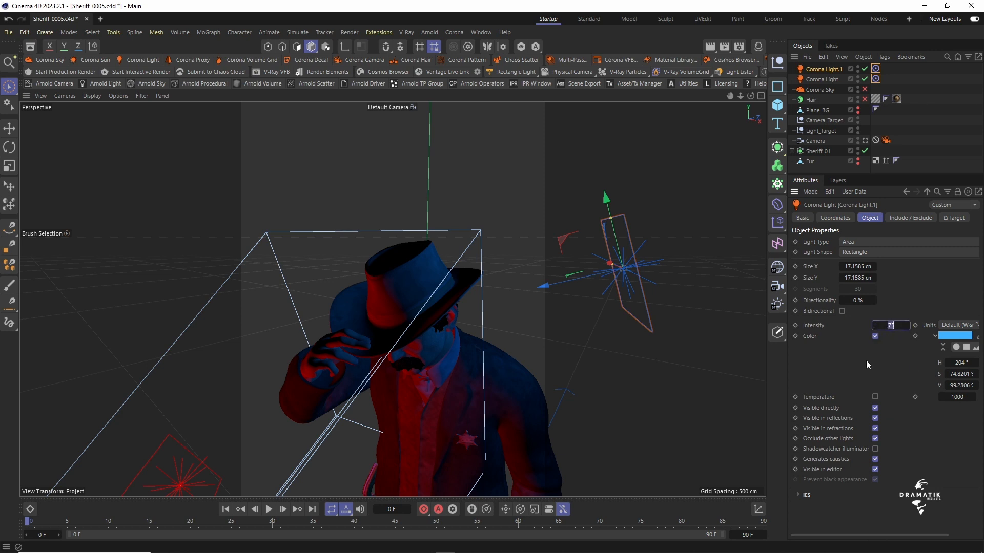
# Scale Corona Light.1 up to about 25.33 cm on each side and show its object properties
pyautogui.write('t')
pyautogui.click(10, 166)
pyautogui.moveTo(681, 205); pyautogui.dragTo(820, 161)
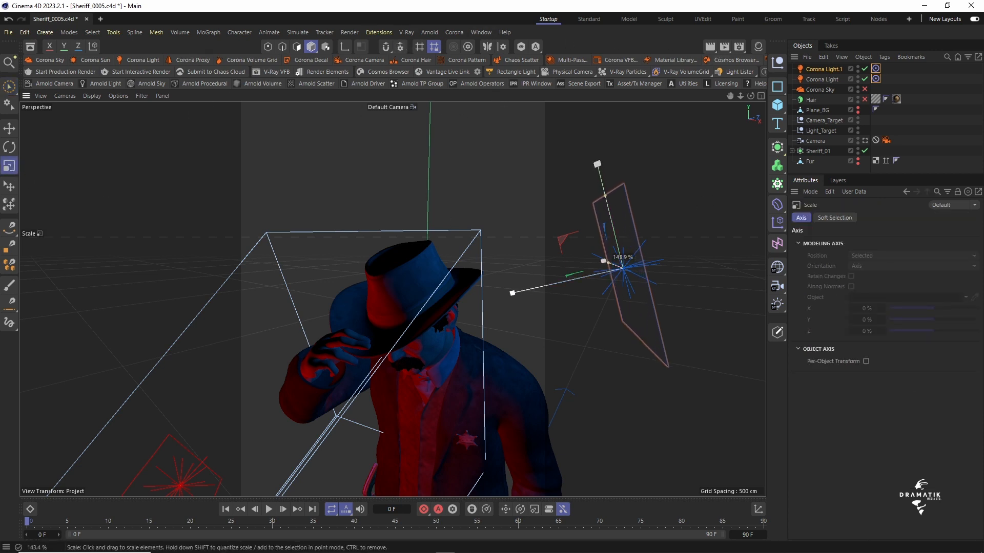
pyautogui.click(825, 69)
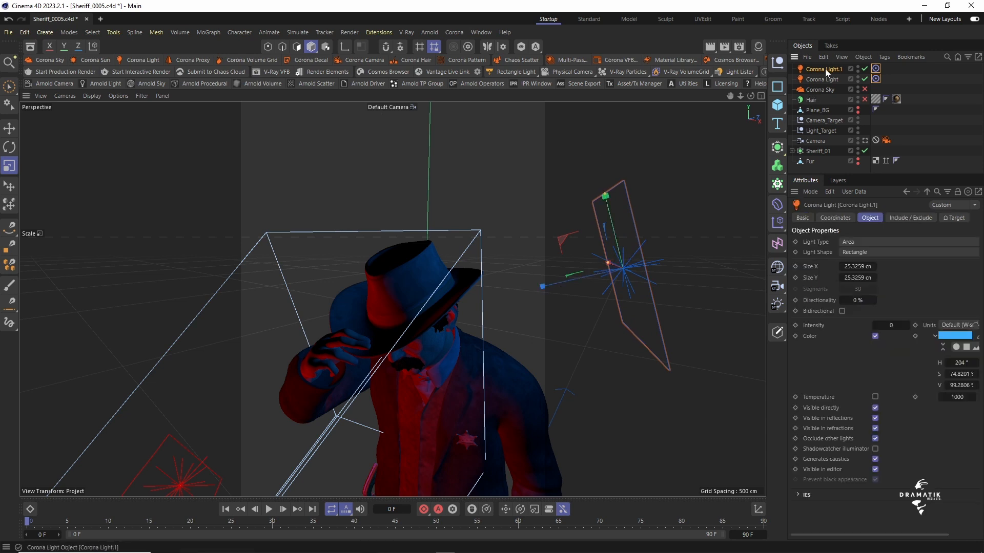
# Return to the scene camera view and lower Corona Light.1 beside the sheriff's hat brim
pyautogui.click(866, 142)
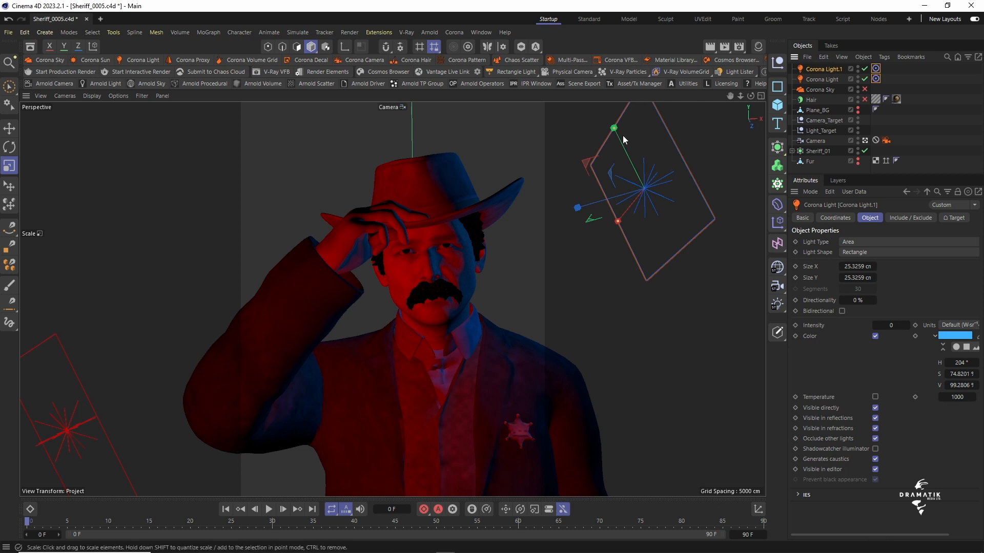
pyautogui.press('space')
pyautogui.moveTo(619, 140); pyautogui.dragTo(594, 238)
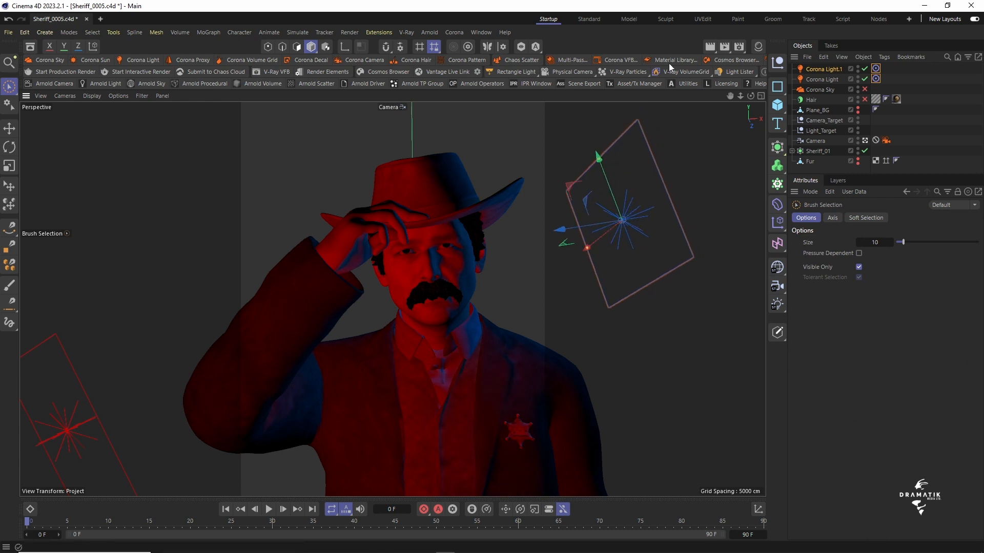
# Render the camera view in the Corona VFB, check the duplicate light's effect on the sheriff, and close the VFB
pyautogui.click(620, 60)
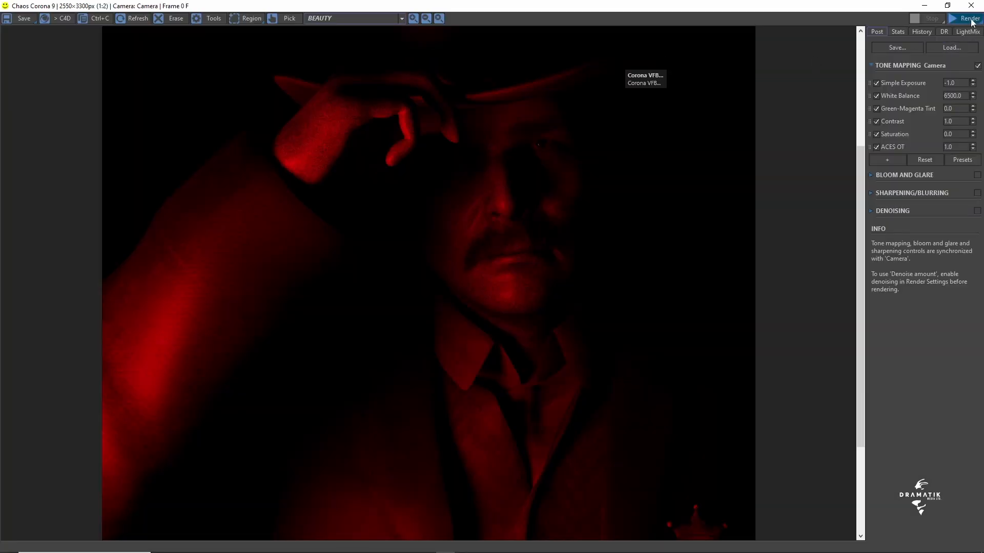
pyautogui.click(968, 18)
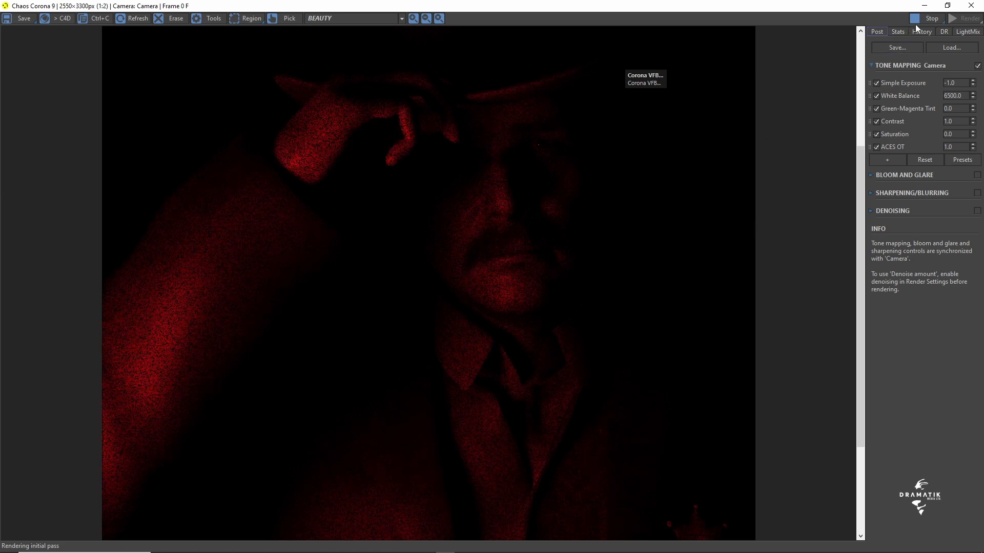
pyautogui.click(971, 7)
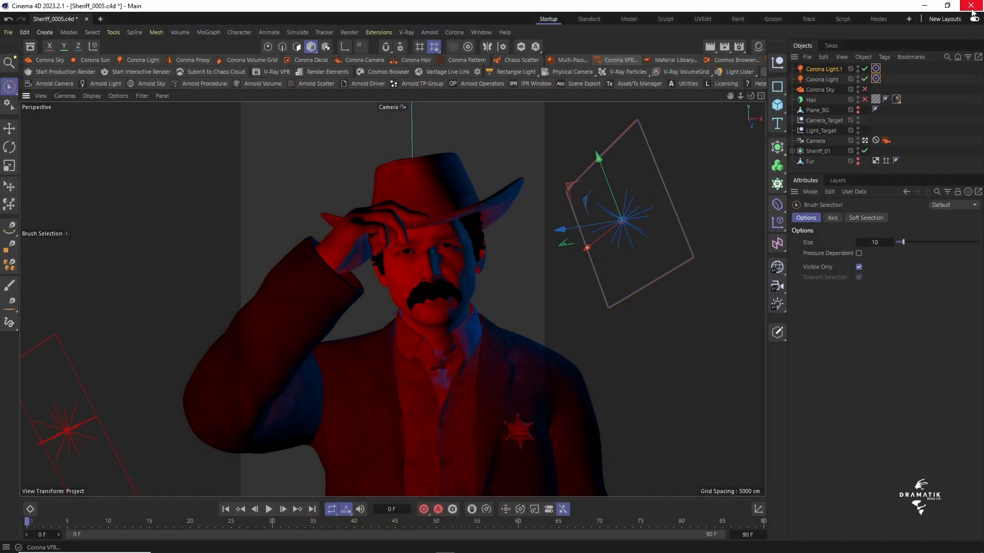
# Enlarge Corona Light.1 to about 43.81 cm on each side from the default camera view and set its intensity to 10
pyautogui.click(865, 141)
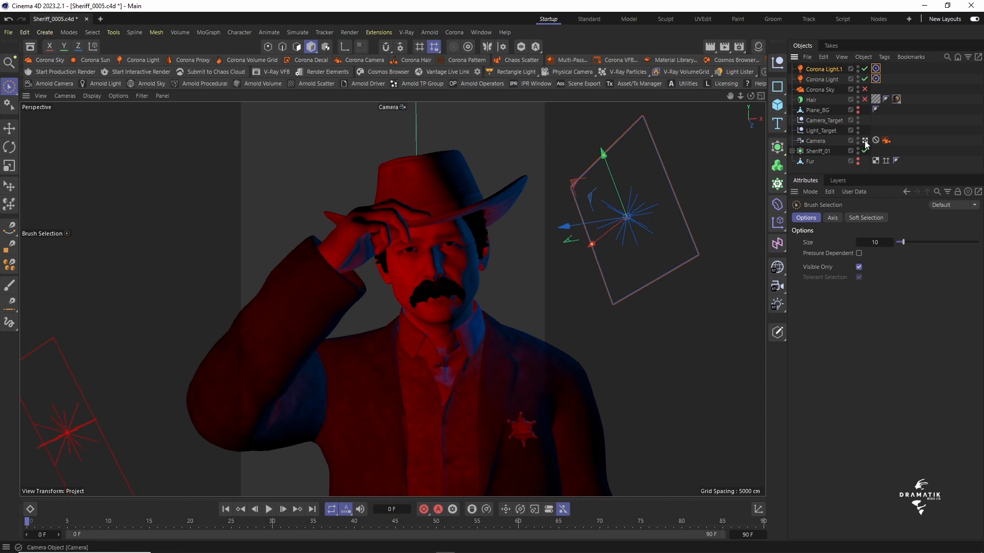
pyautogui.moveTo(750, 96); pyautogui.dragTo(739, 124)
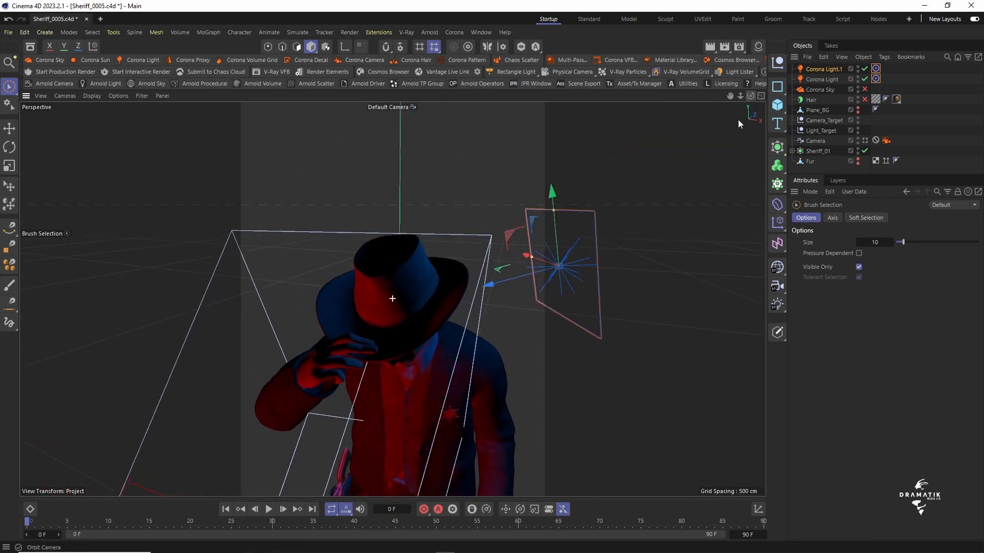
pyautogui.press('t')
pyautogui.moveTo(582, 378); pyautogui.dragTo(763, 357)
pyautogui.click(817, 68)
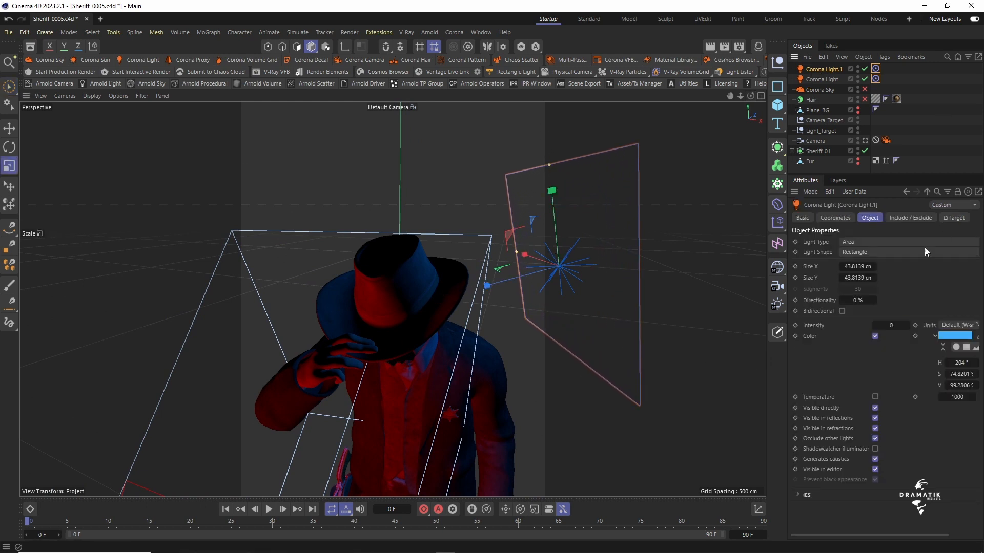
pyautogui.click(890, 326)
pyautogui.write('10')
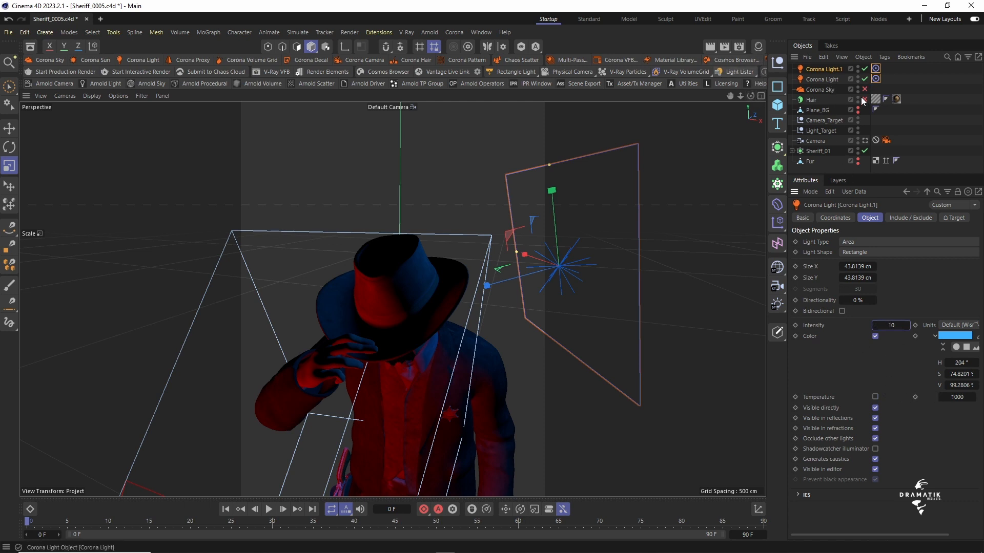
# Render through the scene camera, examine the red and blue lighting from hat to torso, and minimize the VFB
pyautogui.click(866, 140)
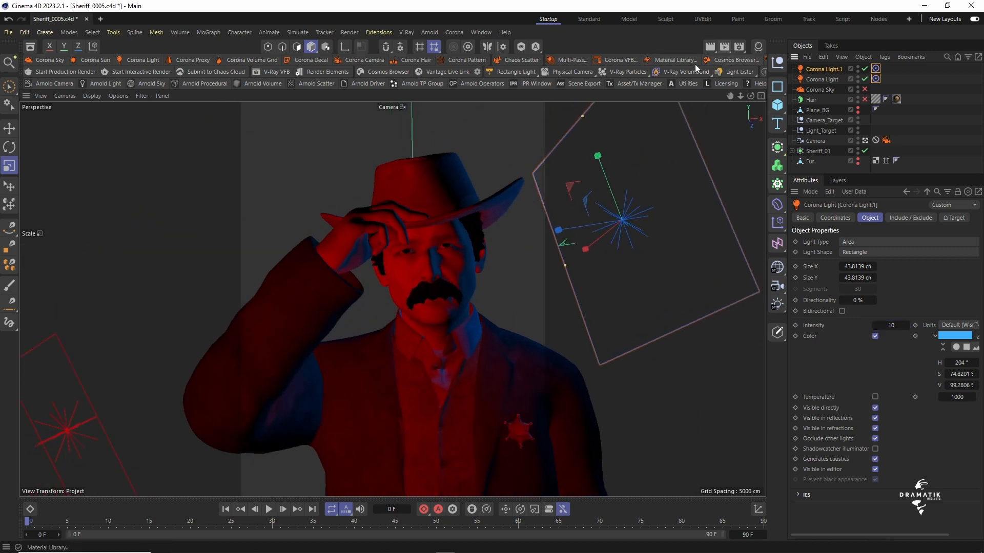
pyautogui.click(626, 62)
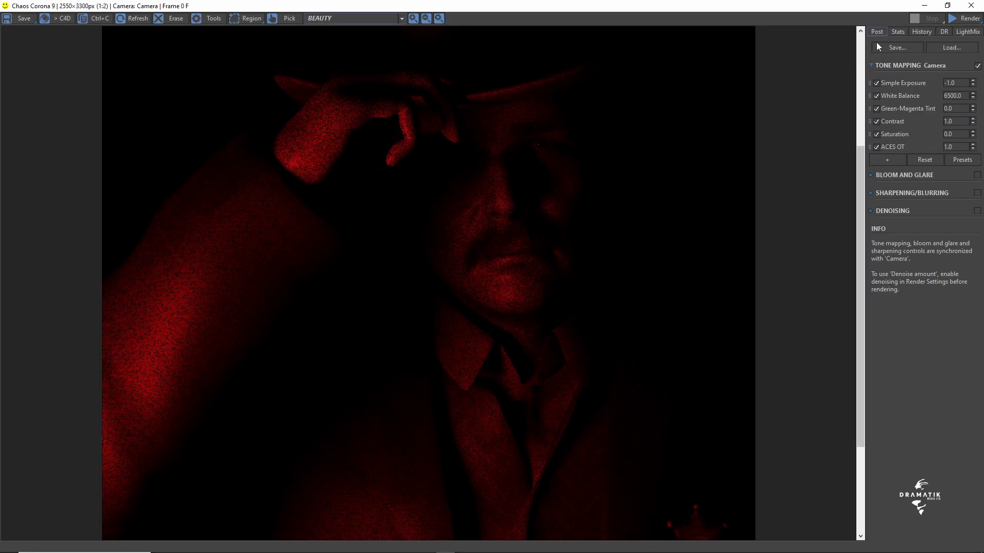
pyautogui.click(967, 19)
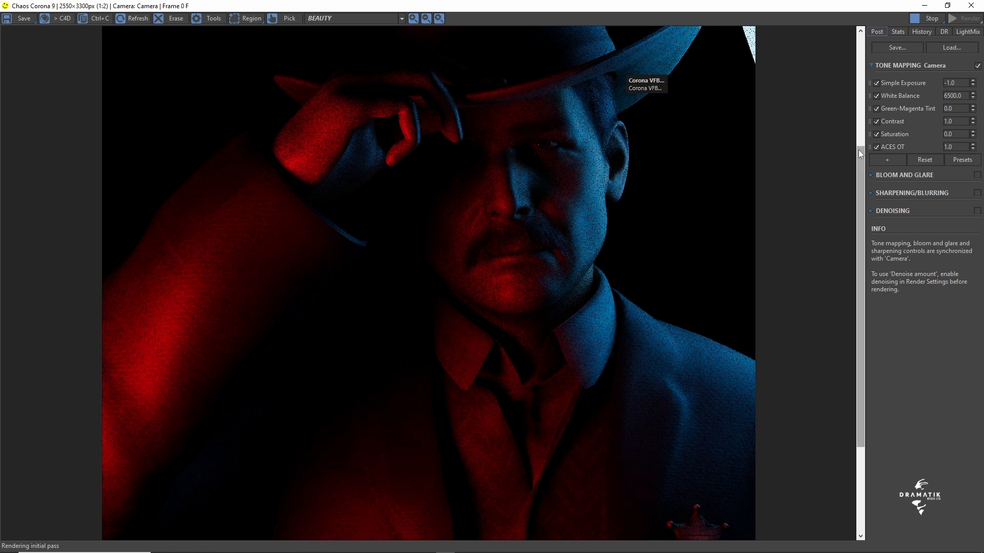
pyautogui.moveTo(857, 171); pyautogui.dragTo(859, 97)
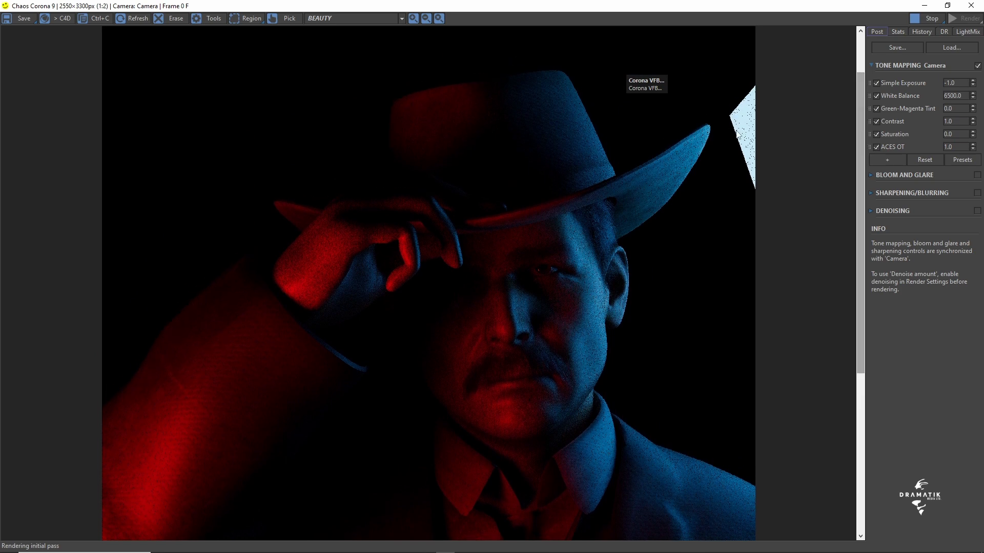
pyautogui.click(925, 6)
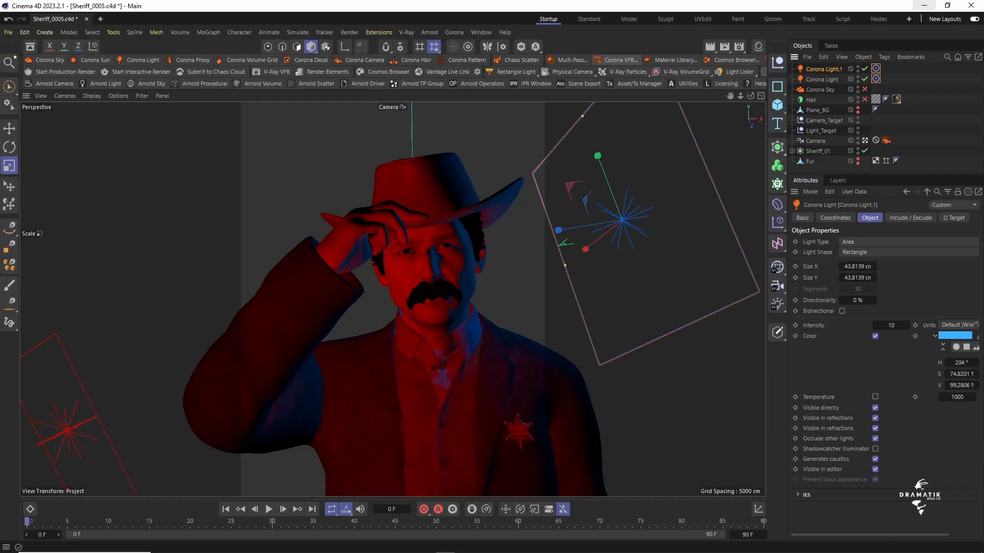
# For both Corona lights, turn off direct, reflection, refraction and editor visibility, along with occluding other lights and generating caustics
pyautogui.keyDown('ctrl'); pyautogui.click(823, 77); pyautogui.keyUp('ctrl')
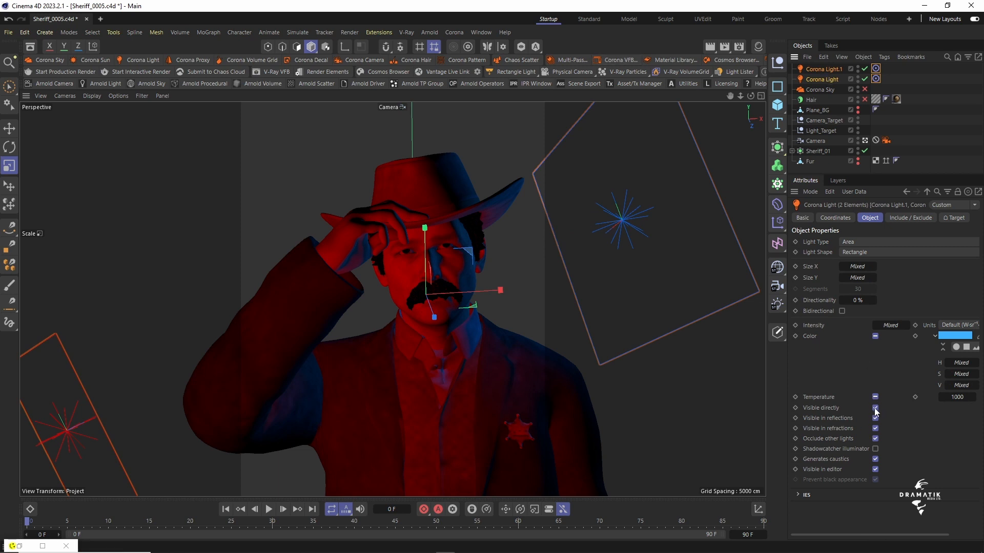
pyautogui.moveTo(875, 409); pyautogui.dragTo(875, 440)
pyautogui.click(875, 470)
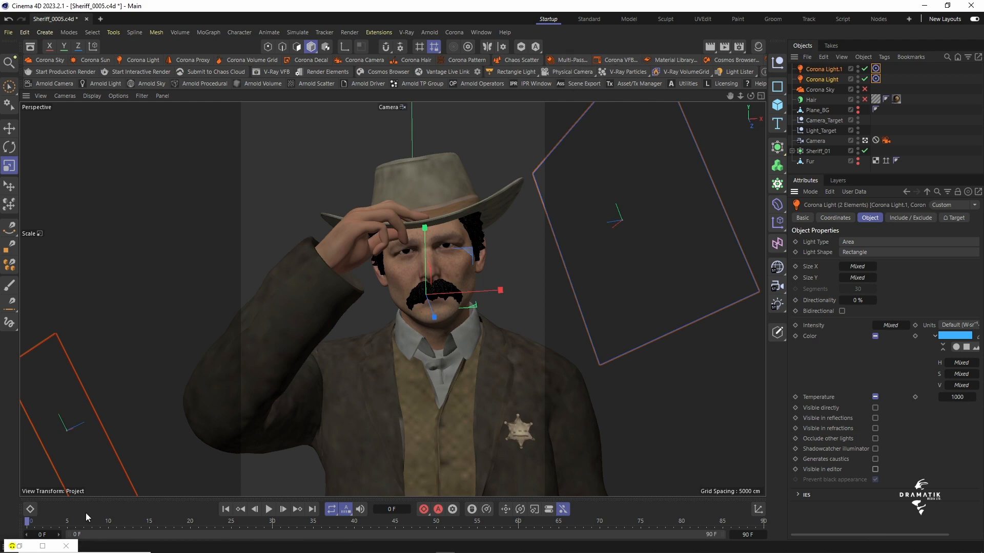
# Restart the render in the VFB, examine the lighting on the hat, face, hand and torso, and close the VFB
pyautogui.click(43, 546)
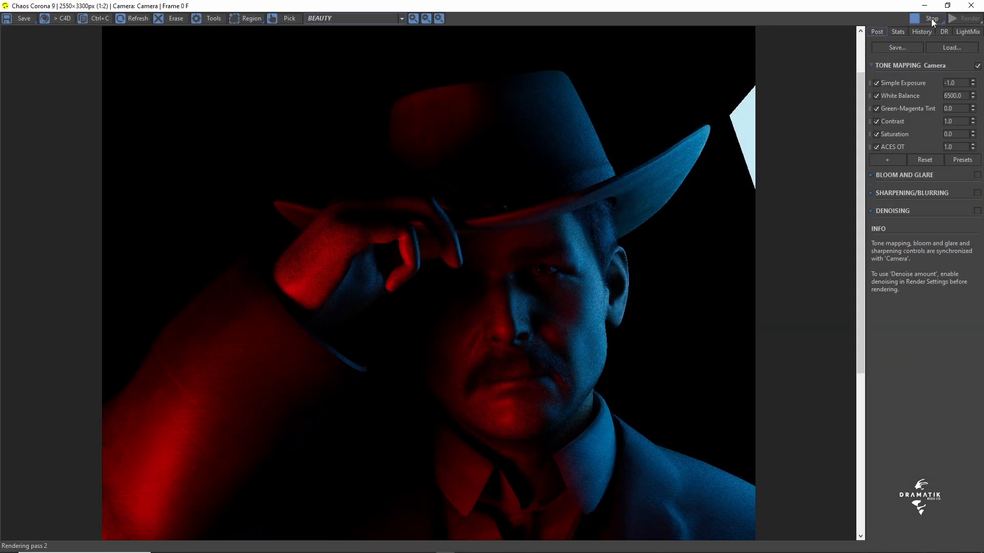
pyautogui.click(930, 18)
pyautogui.click(965, 18)
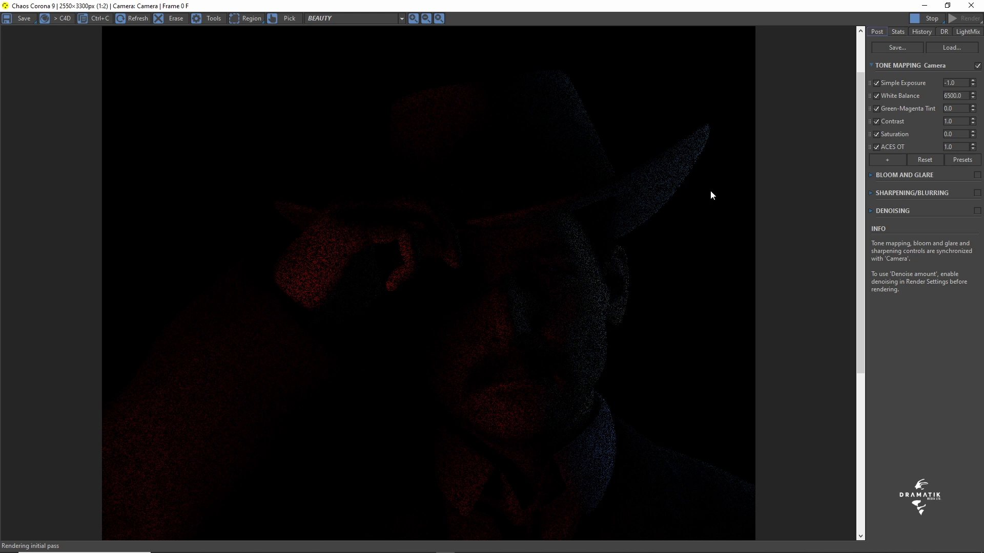
pyautogui.moveTo(860, 257); pyautogui.dragTo(857, 221)
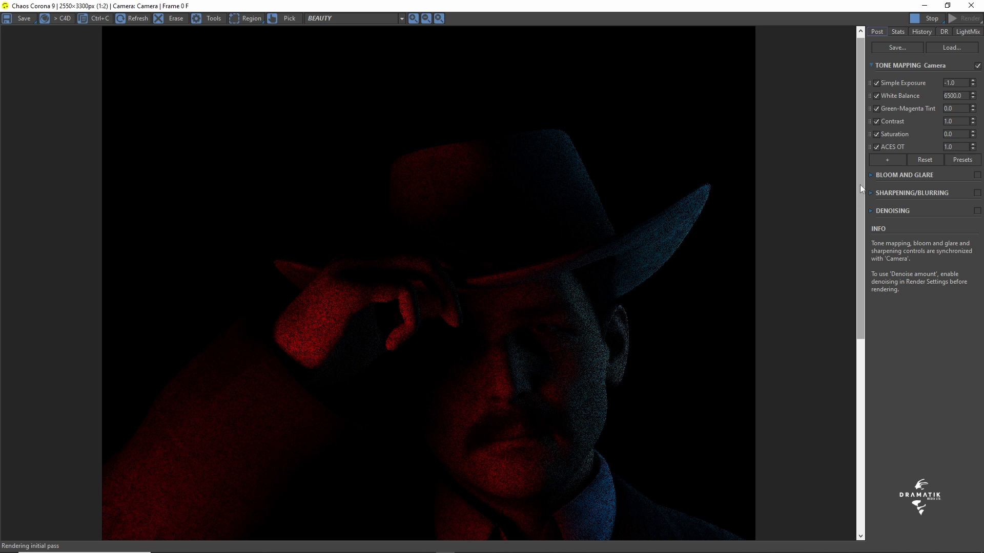
pyautogui.moveTo(860, 185); pyautogui.dragTo(836, 253)
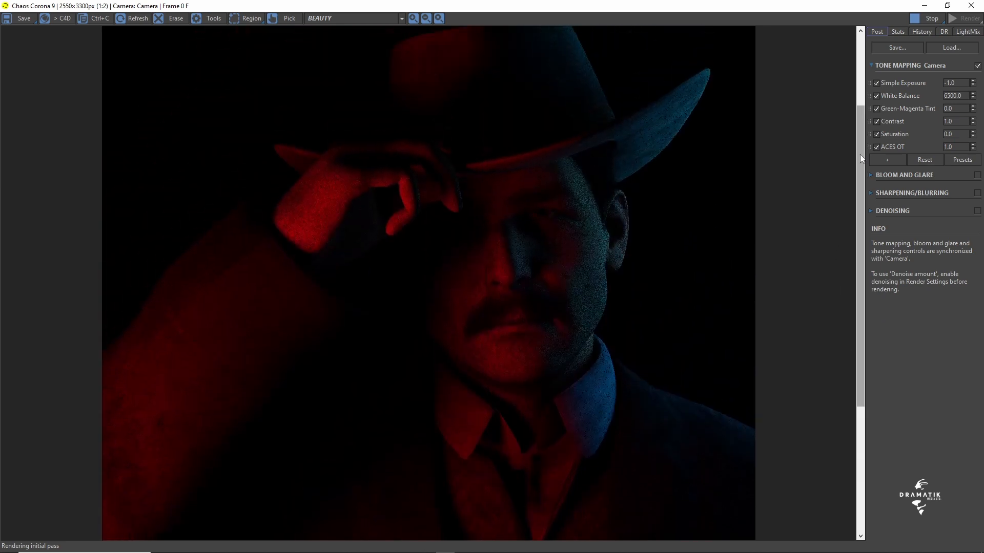
pyautogui.moveTo(859, 155); pyautogui.dragTo(897, 26)
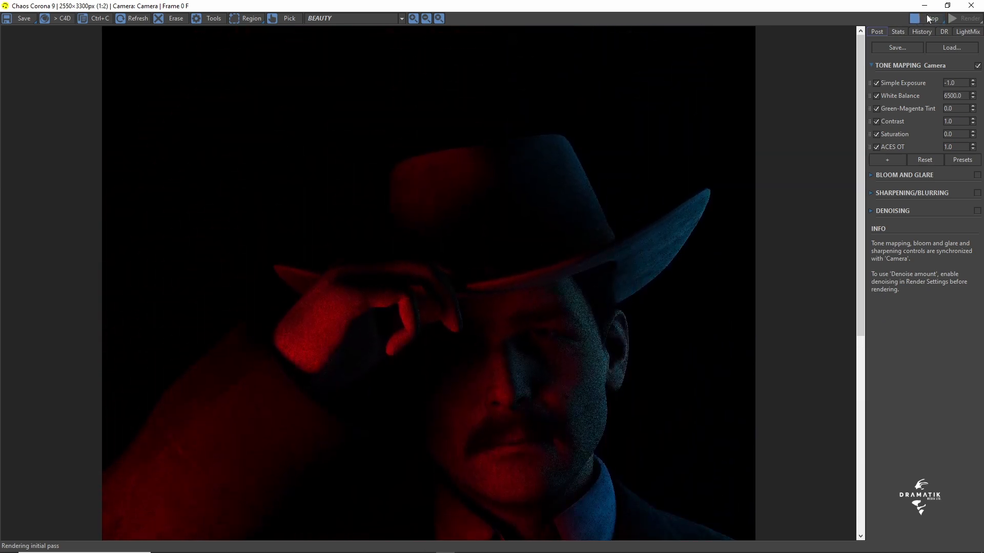
pyautogui.click(972, 8)
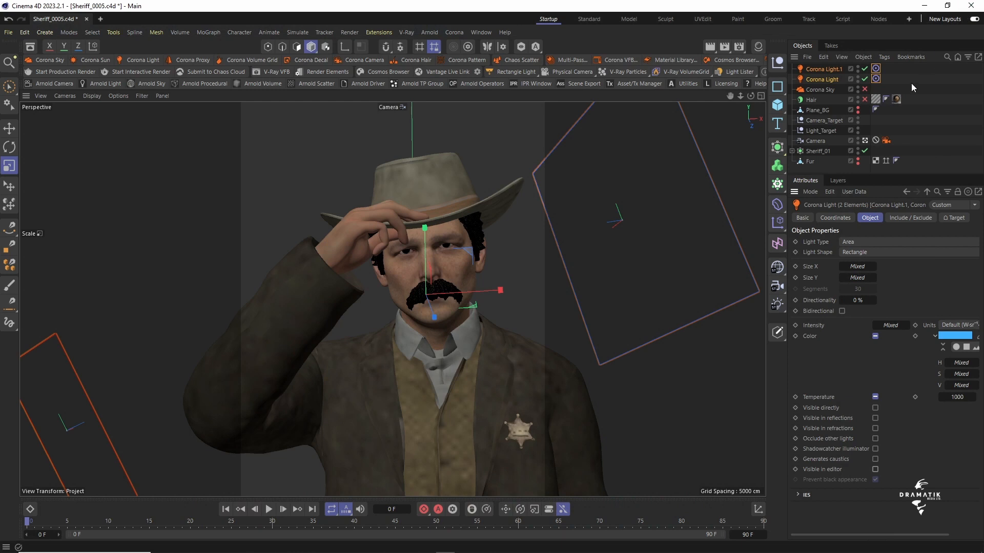
# Re-enable direct, reflection and refraction visibility on both Corona lights and render the camera view again
pyautogui.click(876, 409)
pyautogui.click(621, 59)
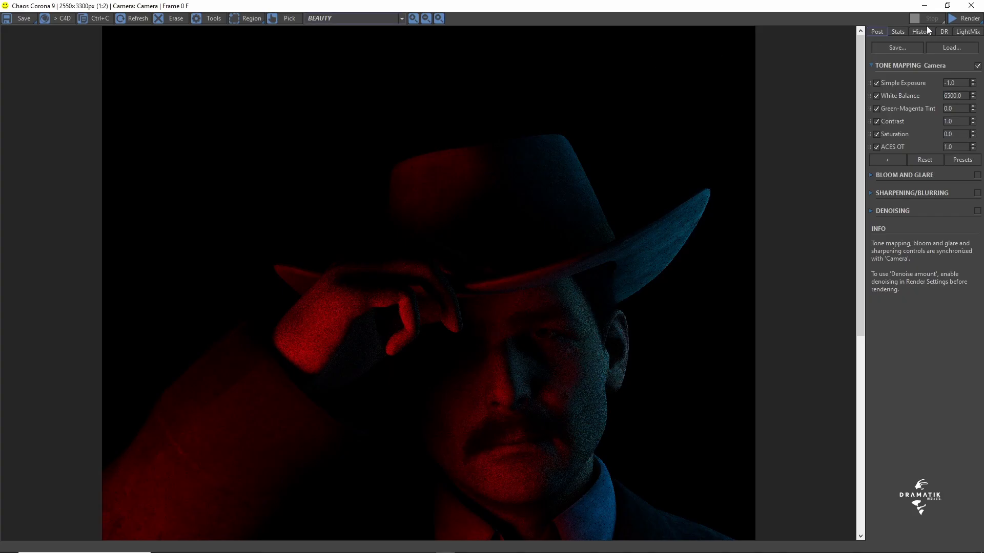
pyautogui.click(957, 18)
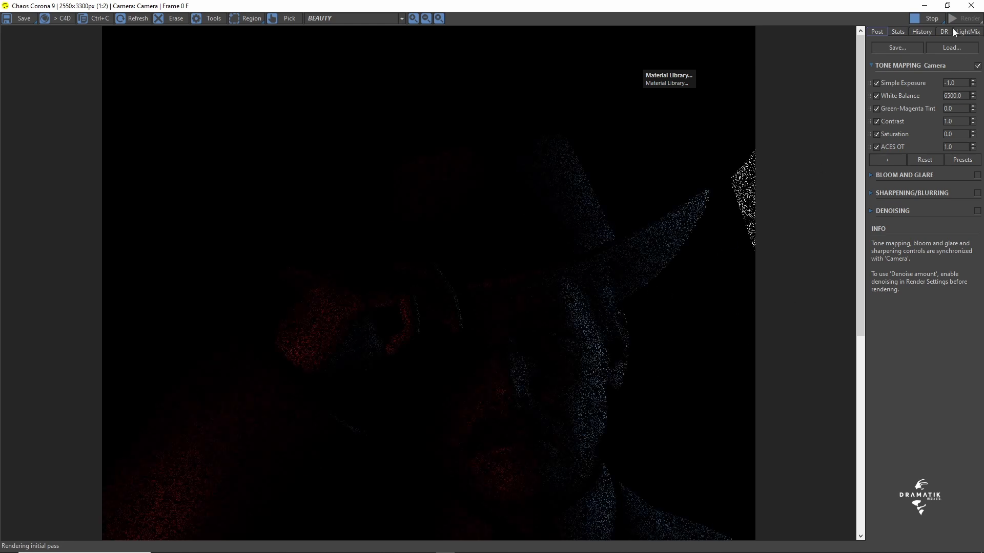
# Turn off direct visibility for both Corona lights, restart the render, and examine the area beside the hat brim and the sheriff
pyautogui.click(924, 7)
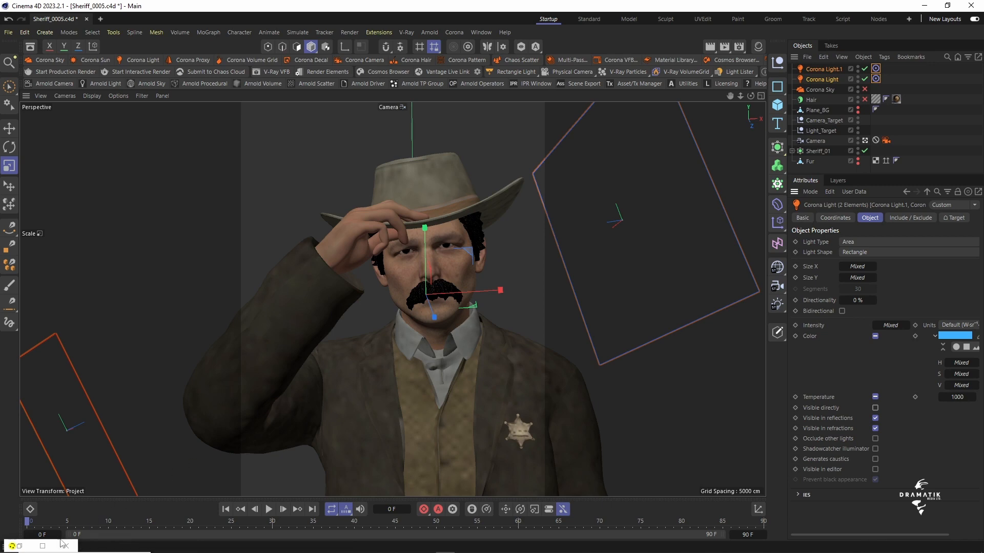
pyautogui.click(43, 547)
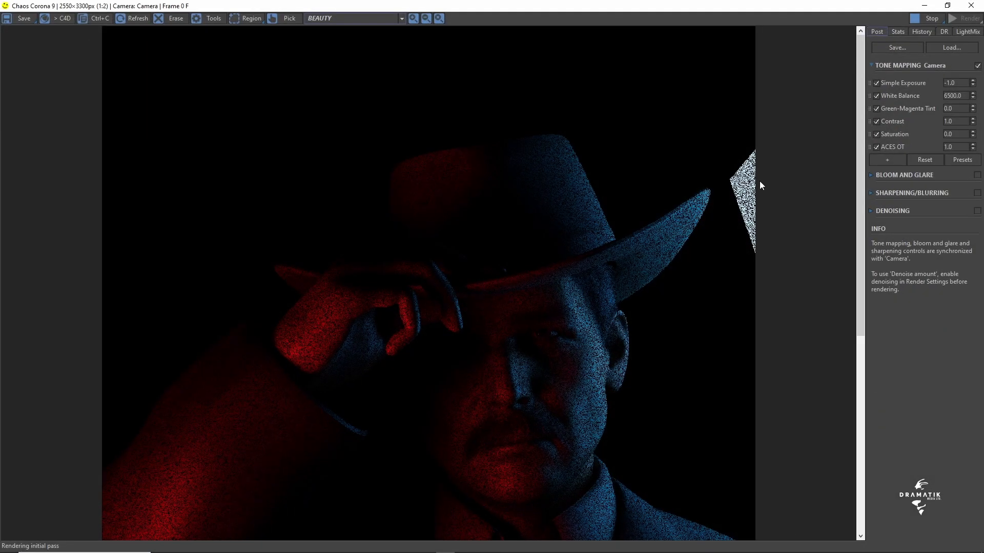
pyautogui.click(921, 16)
pyautogui.click(948, 19)
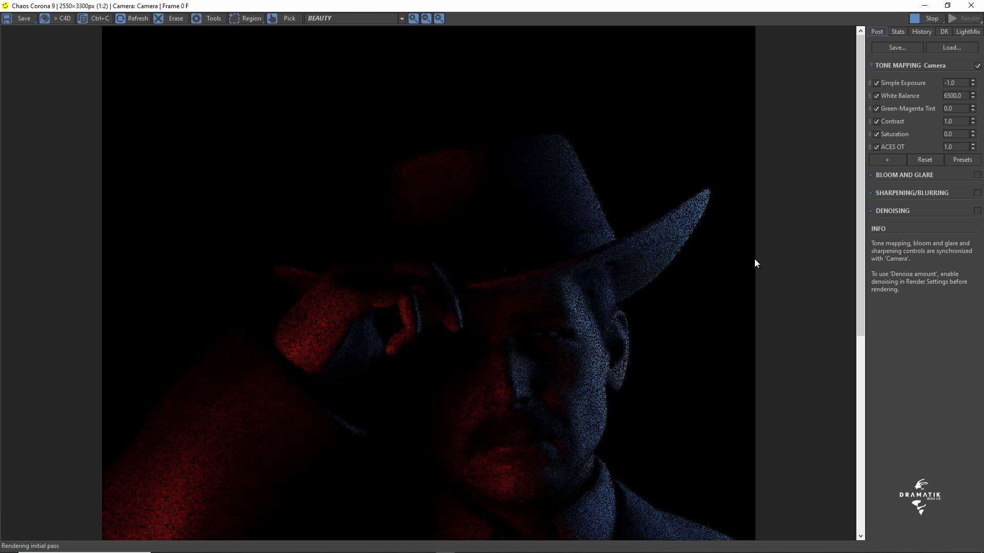
pyautogui.scroll(-5, 858, 182)
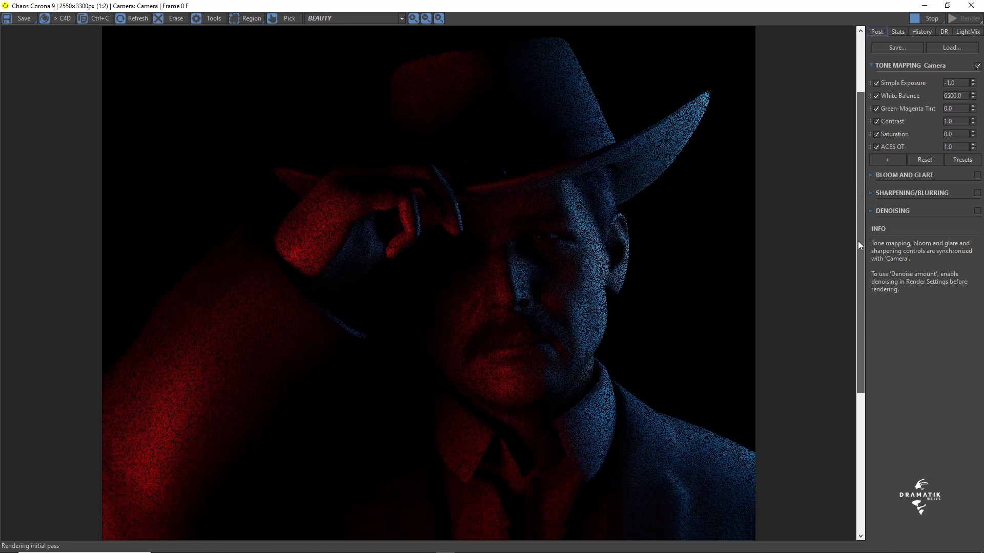
# Examine the lighting on the sheriff's torso, badge, hat and face in the render, stop it and close the VFB
pyautogui.scroll(-4, 866, 358)
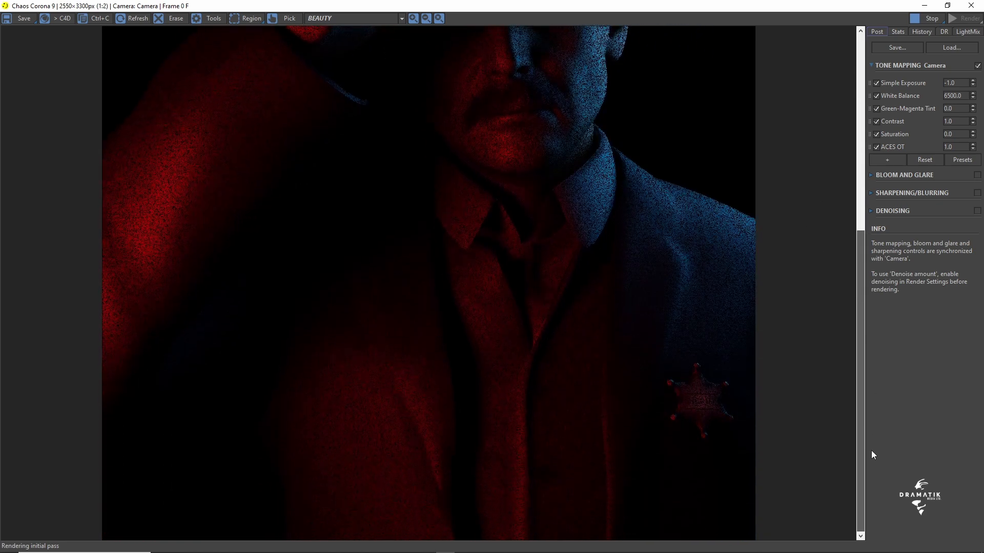
pyautogui.moveTo(864, 399); pyautogui.dragTo(834, 108)
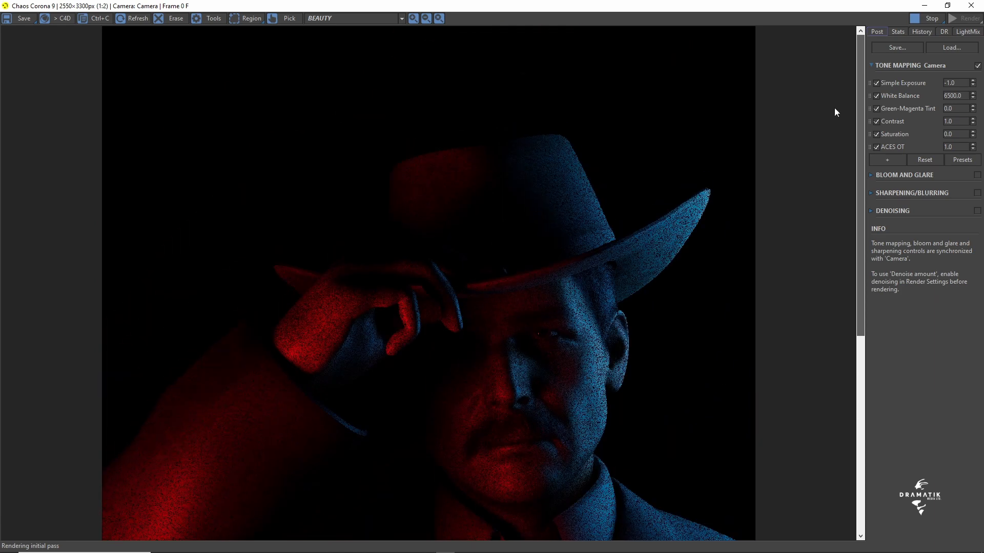
pyautogui.scroll(-4, 849, 271)
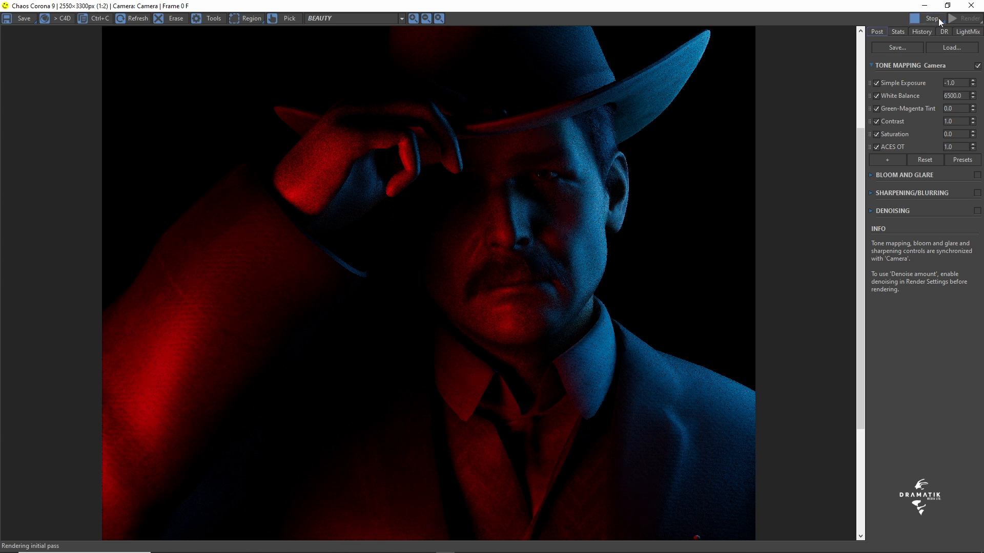
pyautogui.click(973, 8)
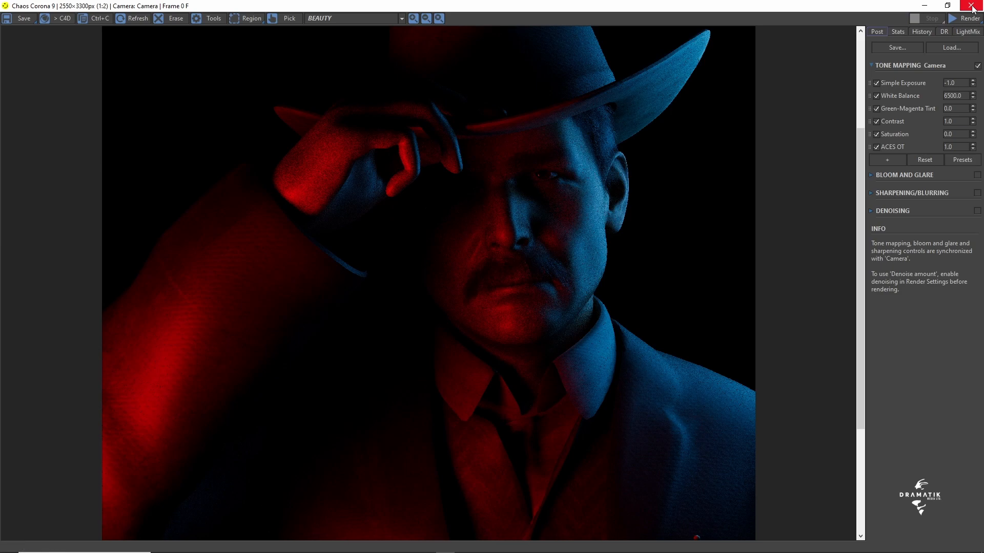
pyautogui.click(972, 7)
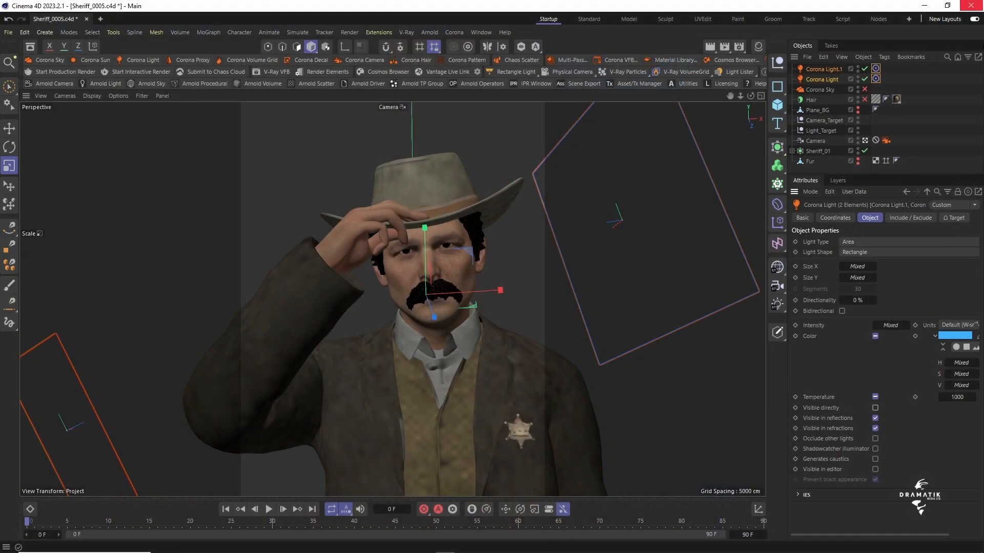
# Set the intensity of the red Corona Light to 65
pyautogui.click(818, 79)
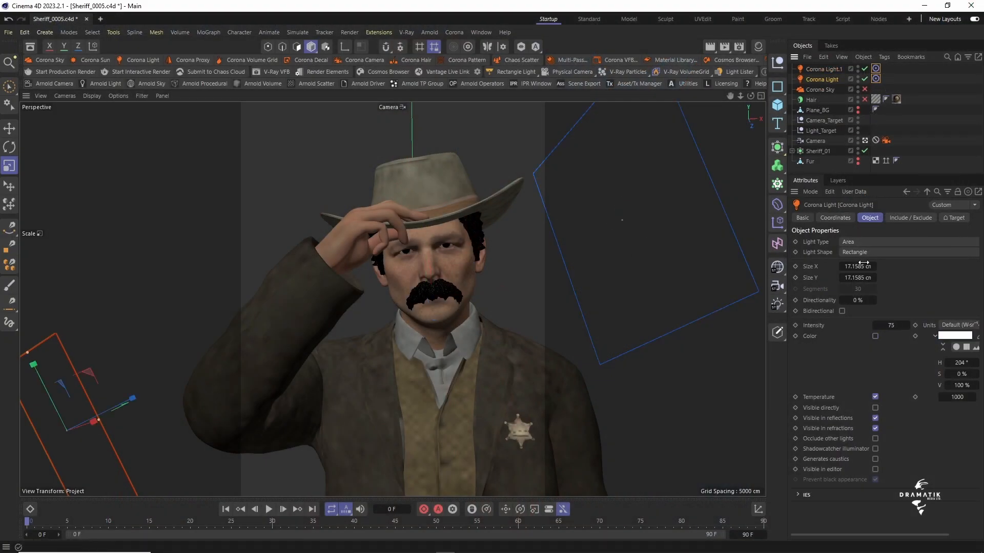
pyautogui.click(890, 326)
pyautogui.write('65')
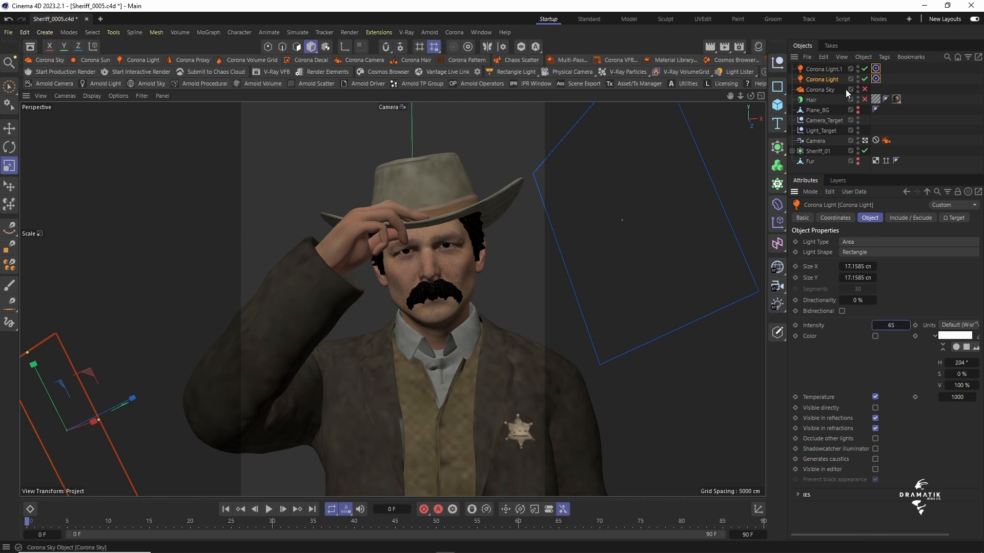
pyautogui.click(918, 114)
# Duplicate the blue Corona Light.1 area light
pyautogui.click(829, 70)
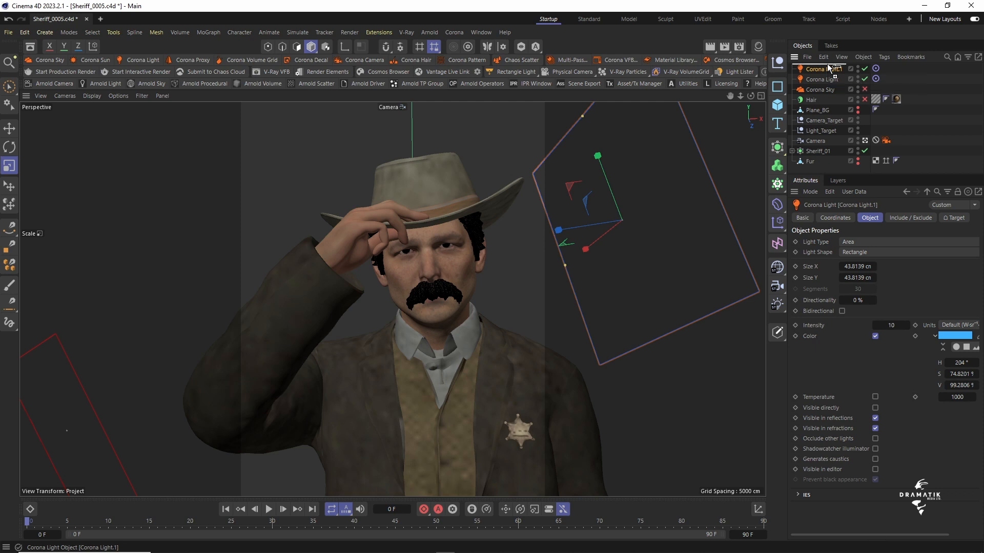
pyautogui.hotkey('ctrl', 'c')
pyautogui.hotkey('ctrl', 'v')
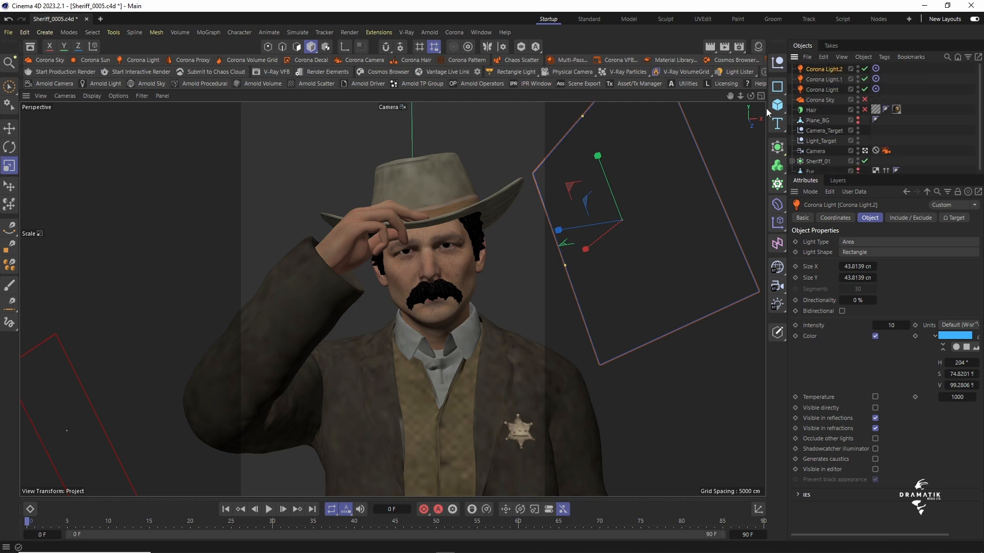
# Leave the scene camera view, move the duplicated light toward the sheriff and scale it down to about 15 cm square
pyautogui.click(864, 151)
pyautogui.press('space')
pyautogui.moveTo(539, 258); pyautogui.dragTo(642, 373)
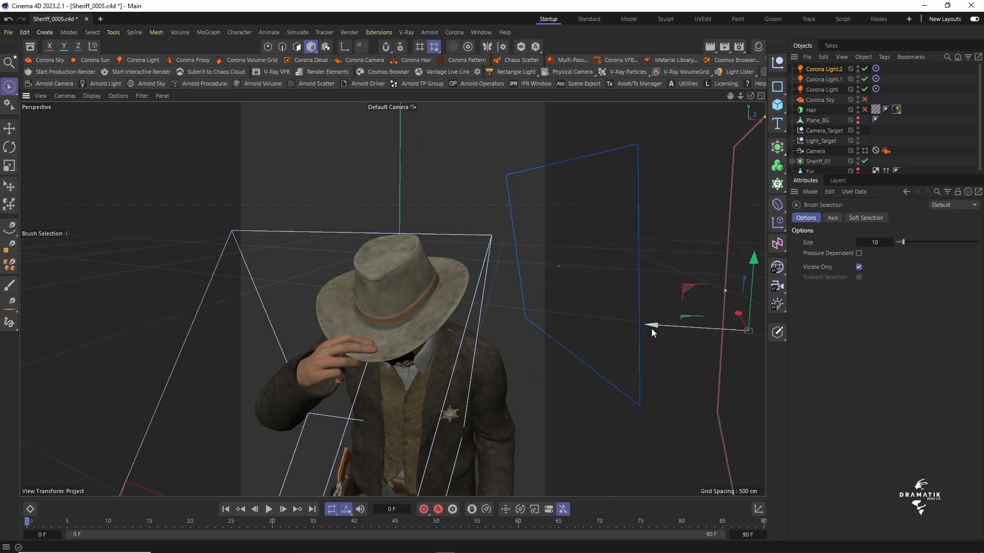
pyautogui.moveTo(650, 328); pyautogui.dragTo(512, 341)
pyautogui.press('t')
pyautogui.moveTo(703, 220); pyautogui.dragTo(494, 359)
# Lower the duplicated light to the height of the sheriff's face and chest and shift it sideways in front of him
pyautogui.moveTo(750, 96); pyautogui.dragTo(725, 71)
pyautogui.keyDown('alt'); pyautogui.moveTo(392, 298); pyautogui.dragTo(412, 285); pyautogui.keyUp('alt')
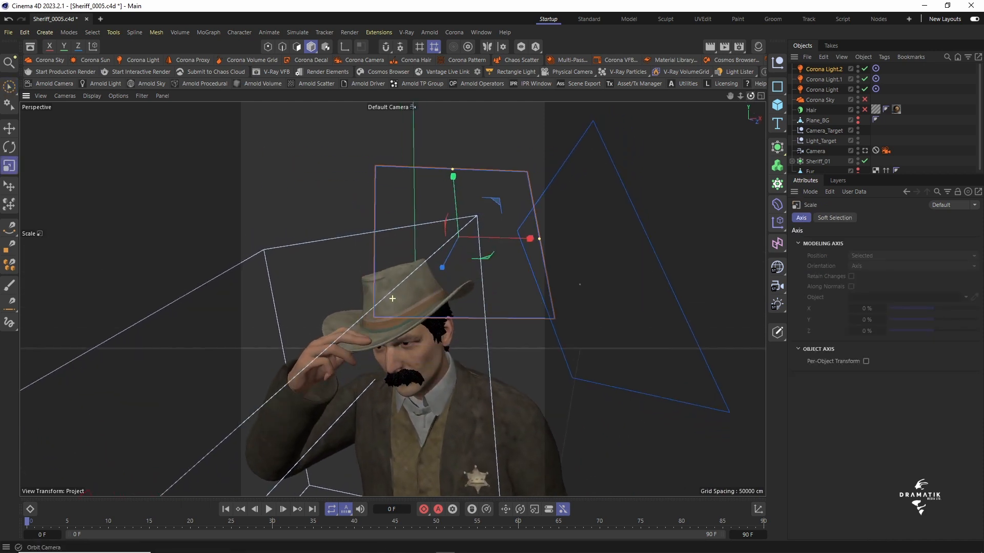
pyautogui.press('space')
pyautogui.moveTo(450, 186); pyautogui.dragTo(452, 310)
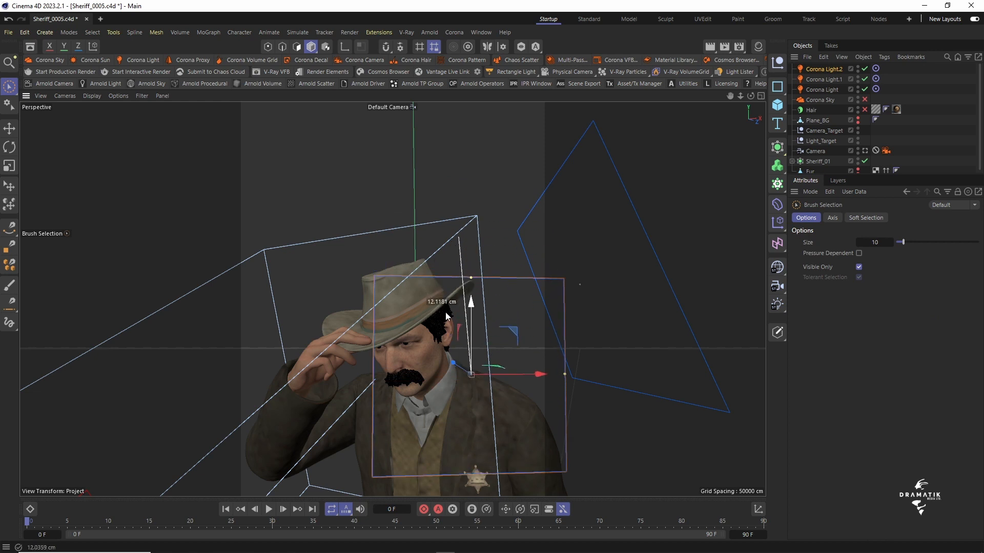
pyautogui.moveTo(527, 376); pyautogui.dragTo(496, 379)
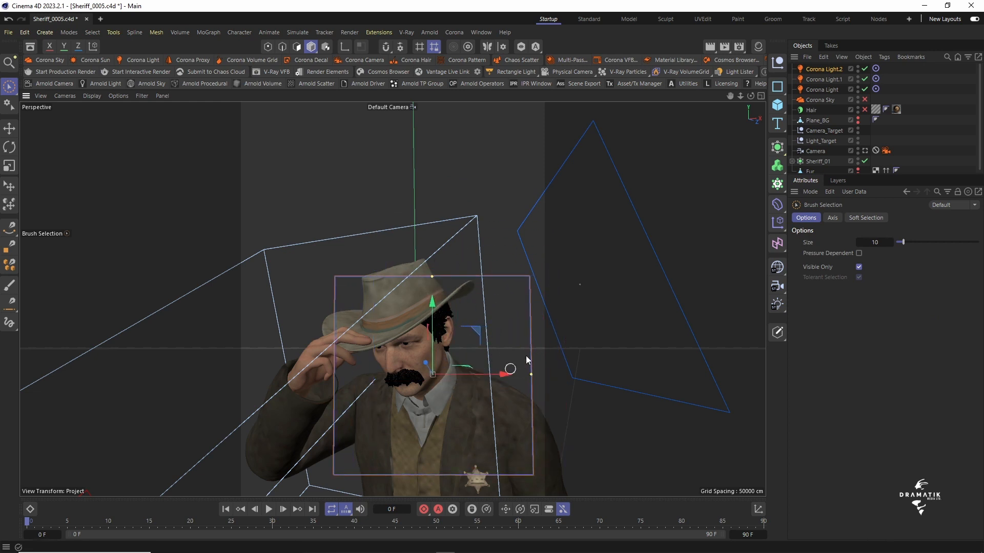
# Move the duplicated light closer to the sheriff and fine-tune its sideways position beside his chest
pyautogui.moveTo(730, 96); pyautogui.dragTo(881, 116)
pyautogui.moveTo(615, 144); pyautogui.dragTo(598, 210)
pyautogui.moveTo(753, 96)
pyautogui.mouseDown()
pyautogui.moveTo(687, 179)
pyautogui.moveTo(649, 251)
pyautogui.mouseUp()
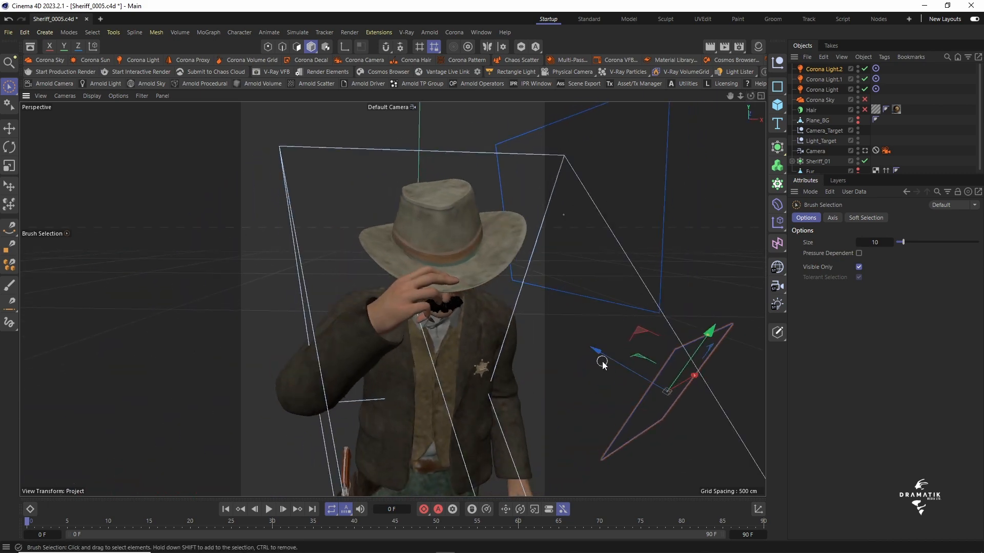
pyautogui.moveTo(598, 354); pyautogui.dragTo(539, 339)
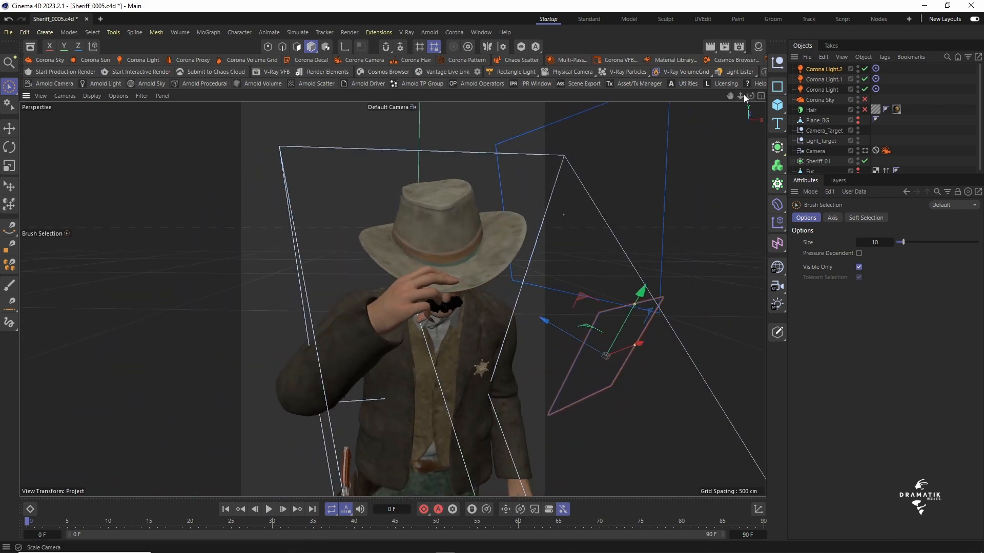
pyautogui.moveTo(743, 94); pyautogui.dragTo(733, 313)
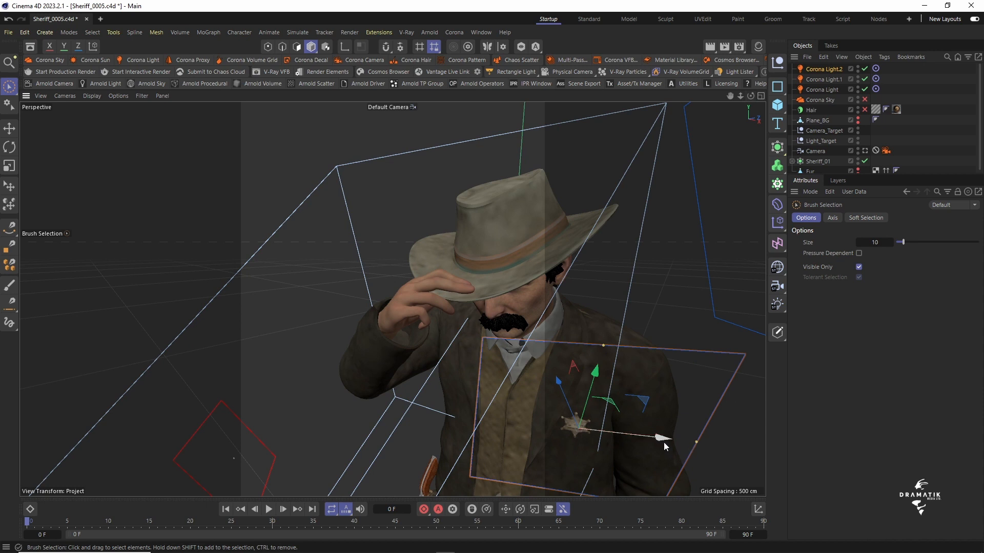
pyautogui.moveTo(661, 438); pyautogui.dragTo(690, 419)
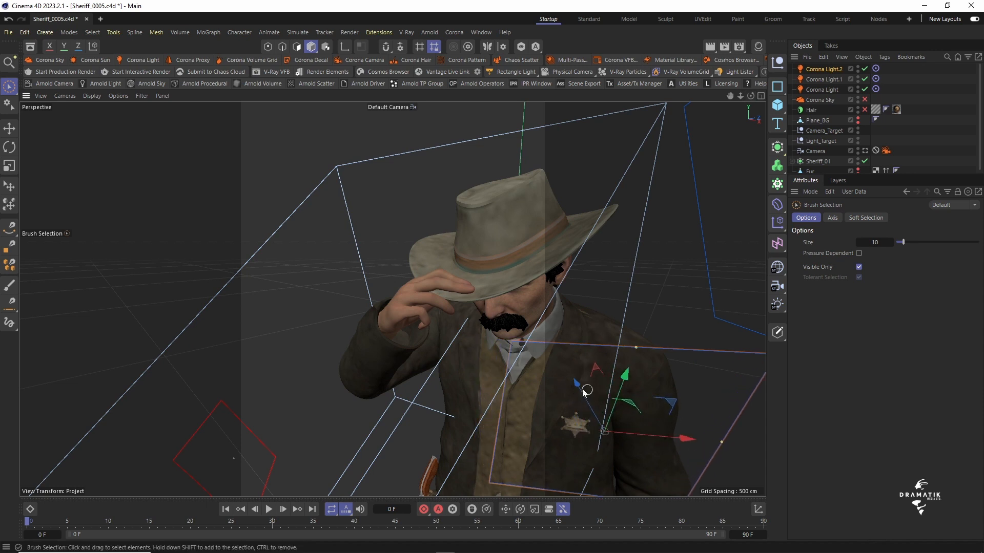
pyautogui.moveTo(574, 382); pyautogui.dragTo(556, 345)
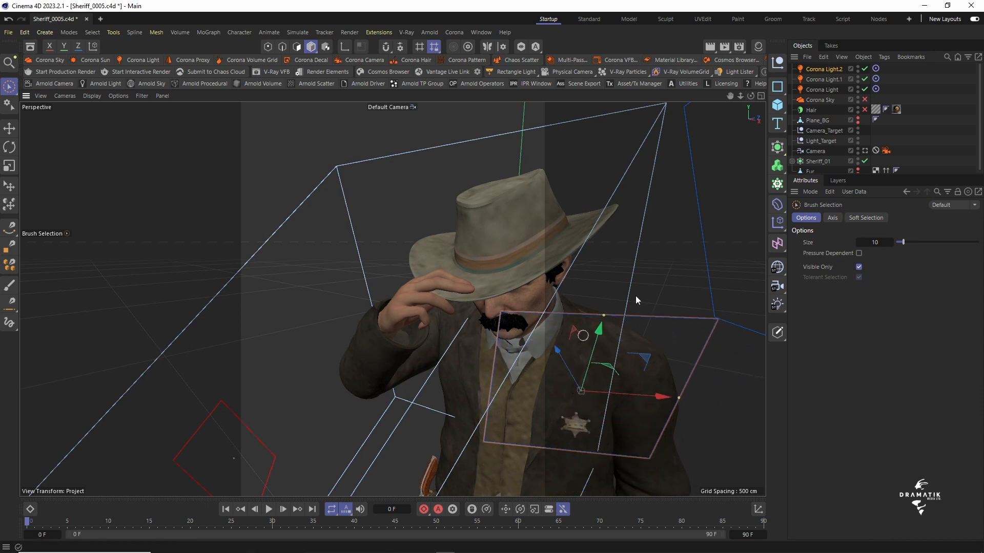
# Switch the duplicated light from colour to temperature and set the temperature to 6500
pyautogui.click(830, 69)
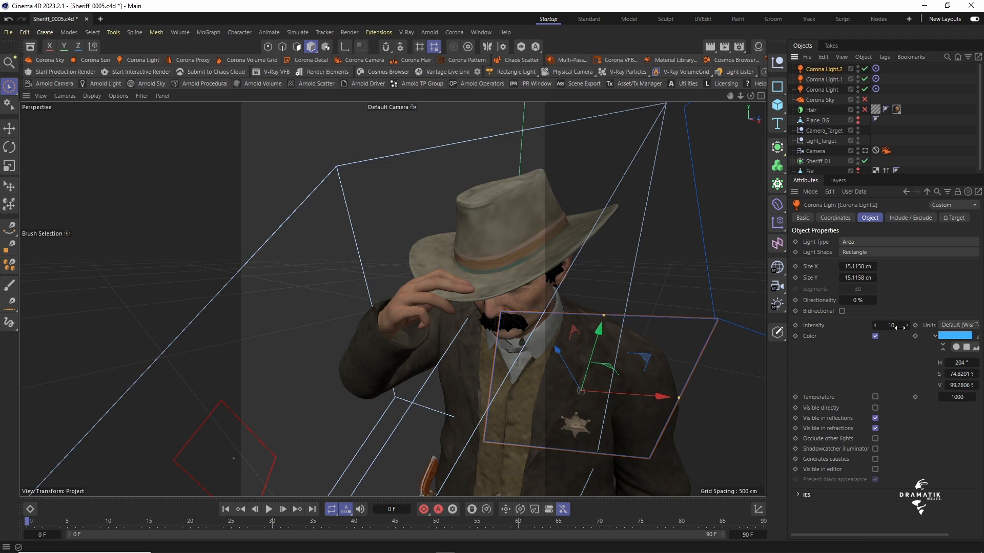
pyautogui.click(875, 336)
pyautogui.click(875, 398)
pyautogui.write('6500')
pyautogui.press('Return')
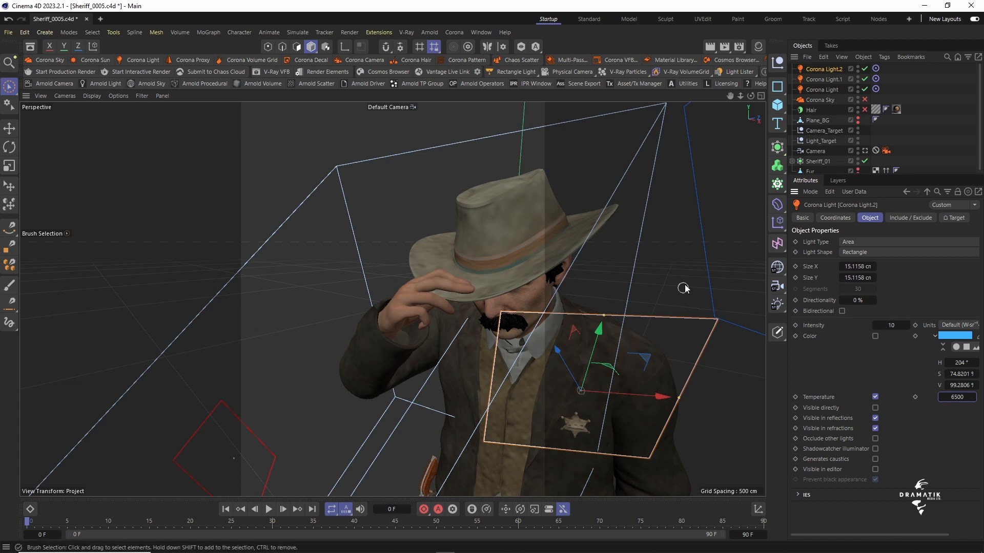
# Scale the duplicated light down further, test-render it through the scene camera, and close the VFB
pyautogui.press('t')
pyautogui.moveTo(675, 253); pyautogui.dragTo(606, 322)
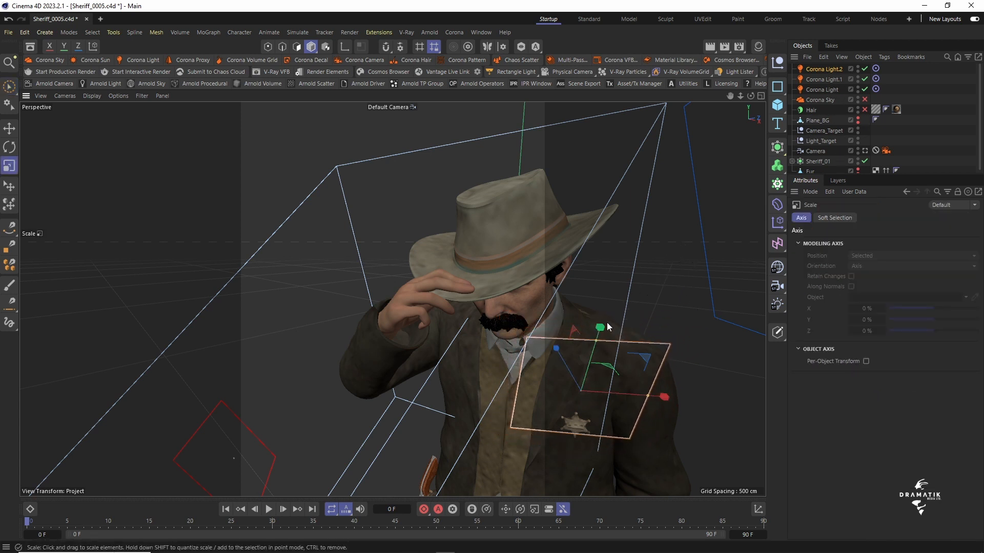
pyautogui.click(865, 150)
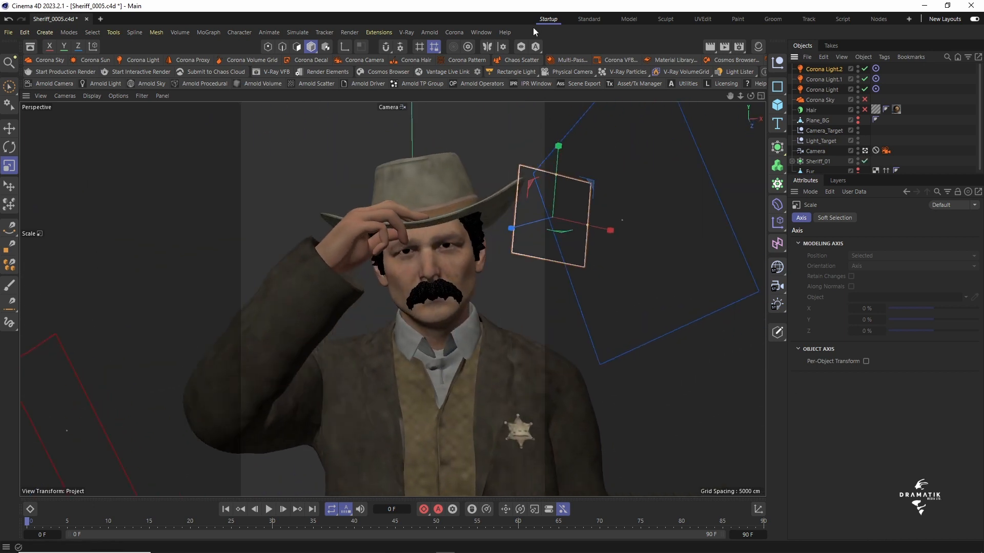
pyautogui.click(624, 59)
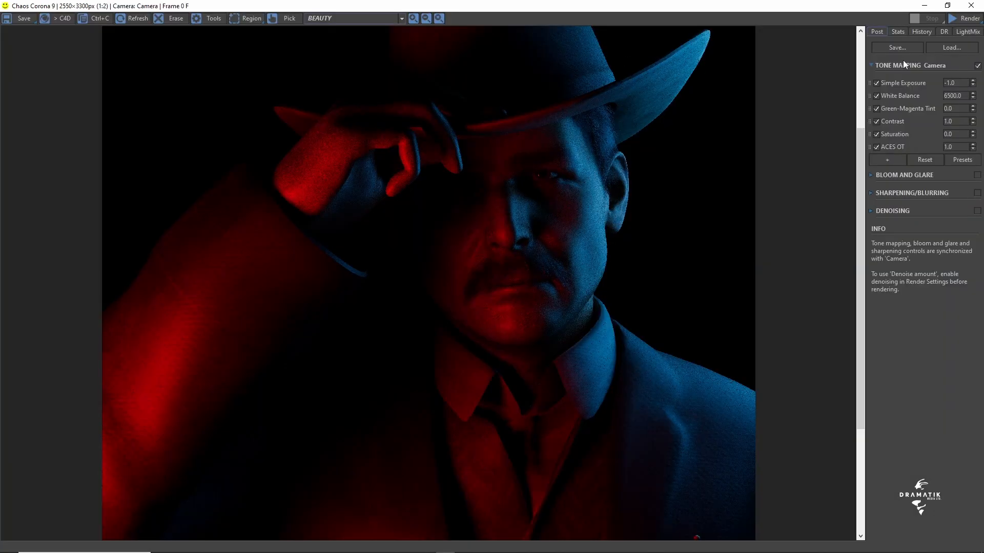
pyautogui.click(966, 18)
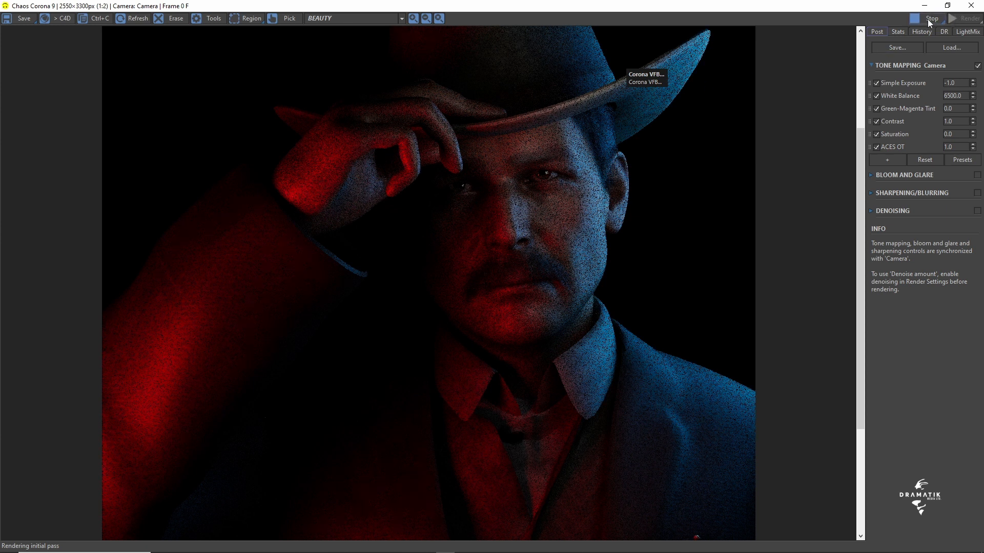
pyautogui.click(971, 6)
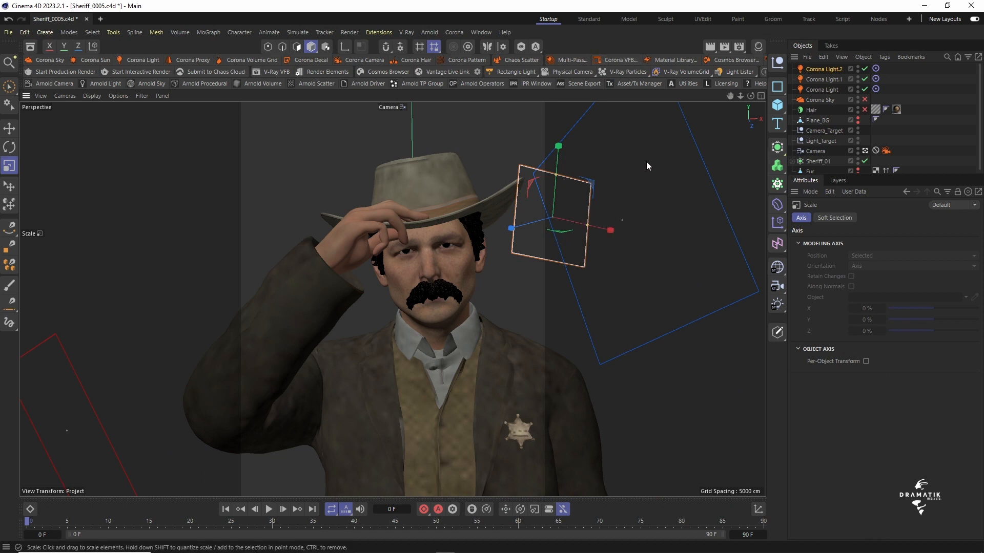
# Shrink the duplicated light to about 7 cm square and restart the render in the VFB
pyautogui.moveTo(647, 161); pyautogui.dragTo(576, 251)
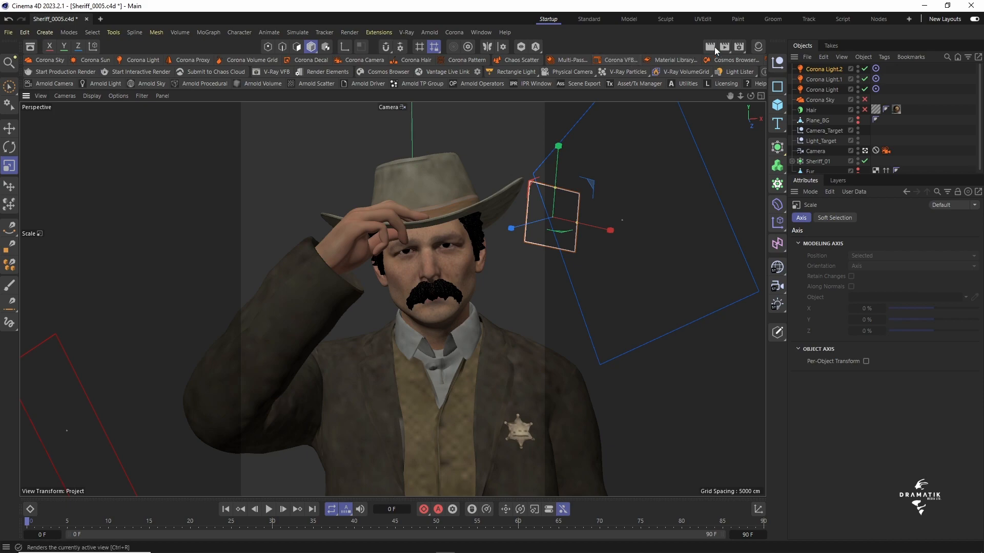
pyautogui.click(619, 59)
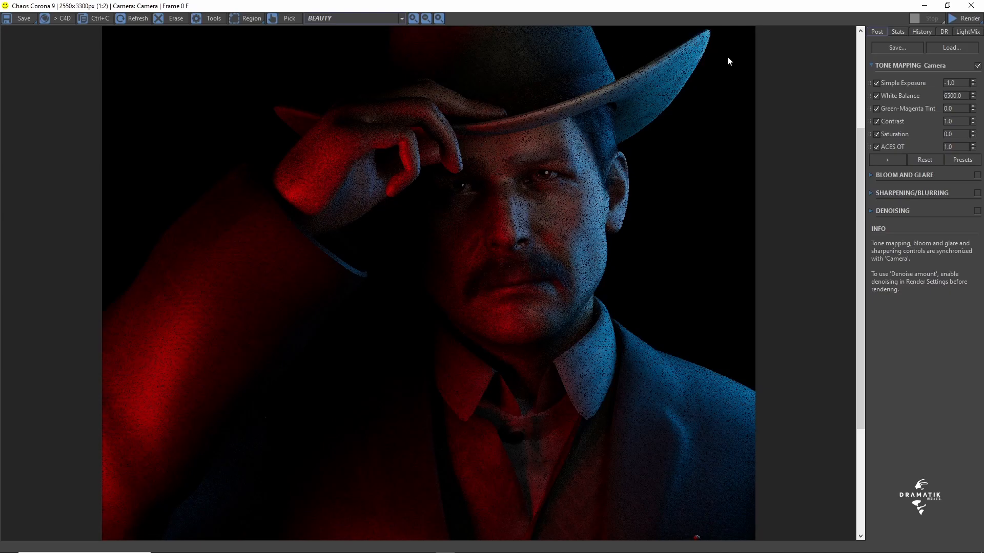
pyautogui.click(963, 19)
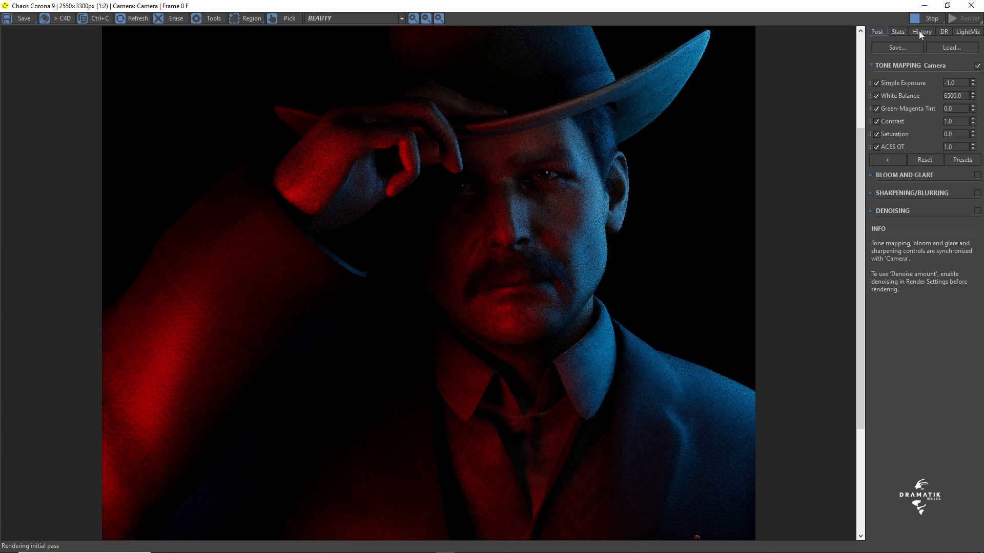
# Examine the softer fill light on the sheriff's torso, badge, face and hat in the render, and close the VFB
pyautogui.moveTo(862, 150); pyautogui.dragTo(881, 308)
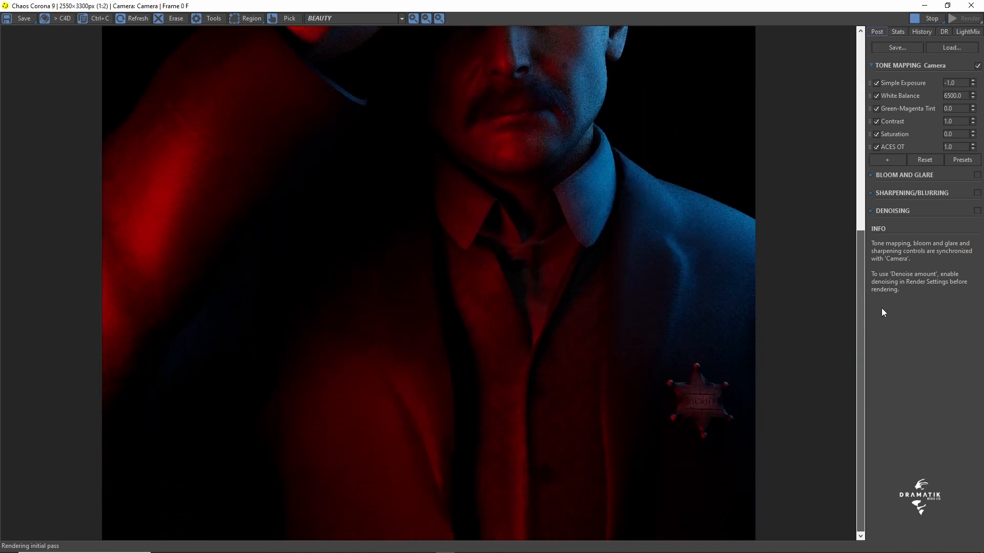
pyautogui.moveTo(862, 246); pyautogui.dragTo(835, 103)
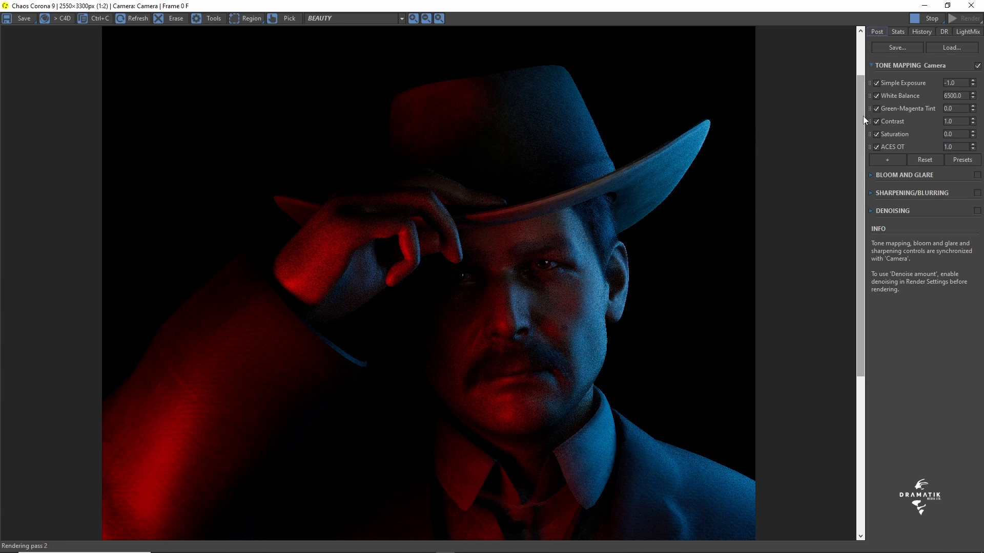
pyautogui.moveTo(862, 115); pyautogui.dragTo(837, 19)
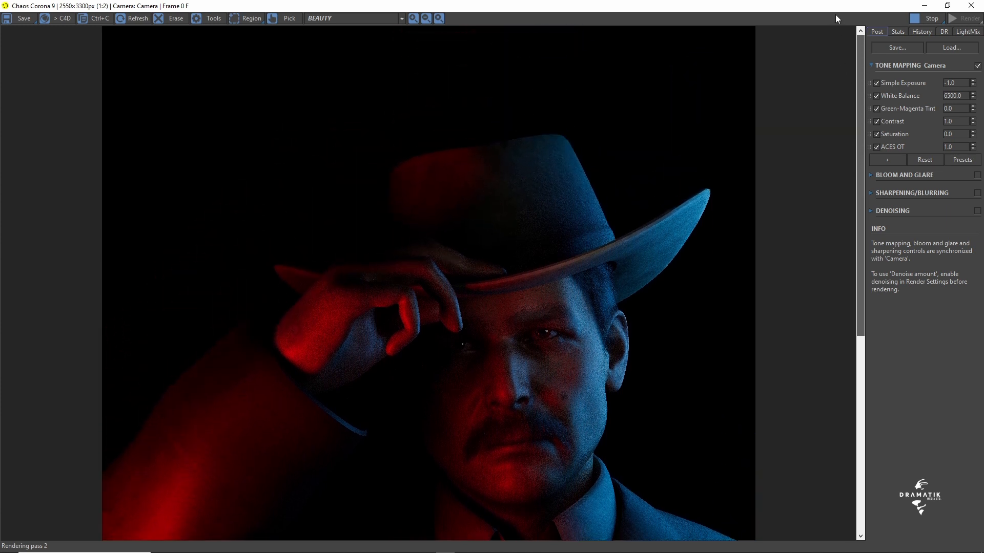
pyautogui.click(971, 5)
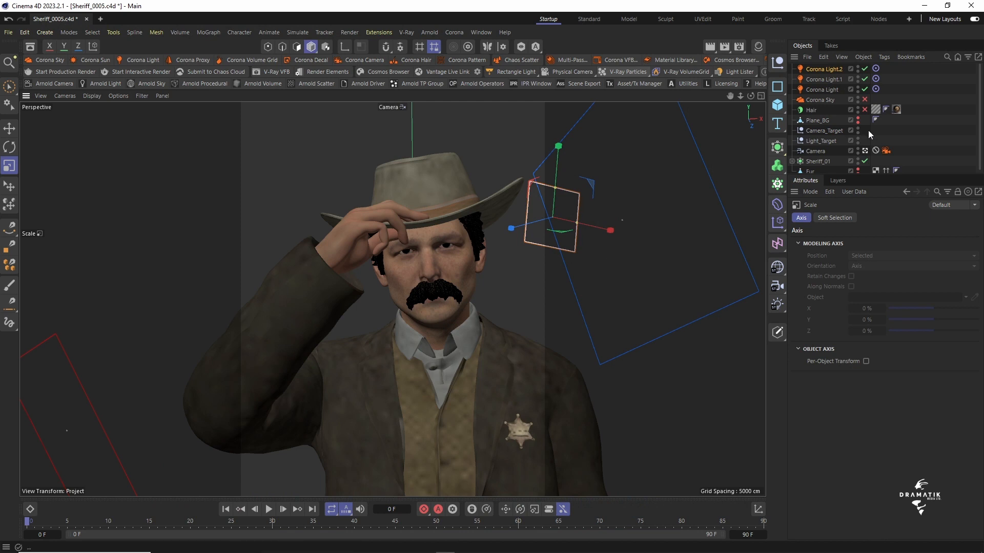
# Duplicate the small neutral fill light and move the copy along its depth axis to the far side of the sheriff
pyautogui.click(825, 70)
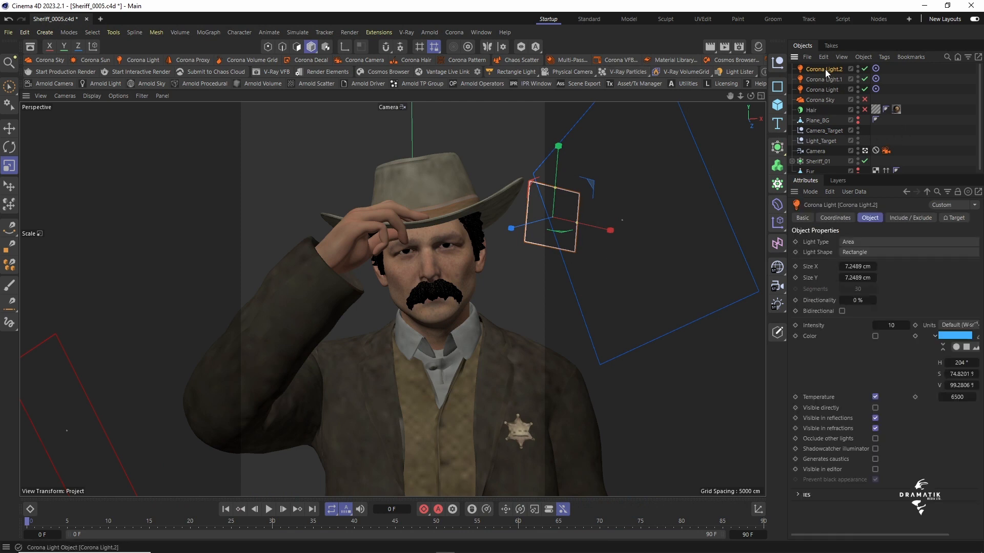
pyautogui.hotkey('ctrl', 'c')
pyautogui.hotkey('ctrl', 'v')
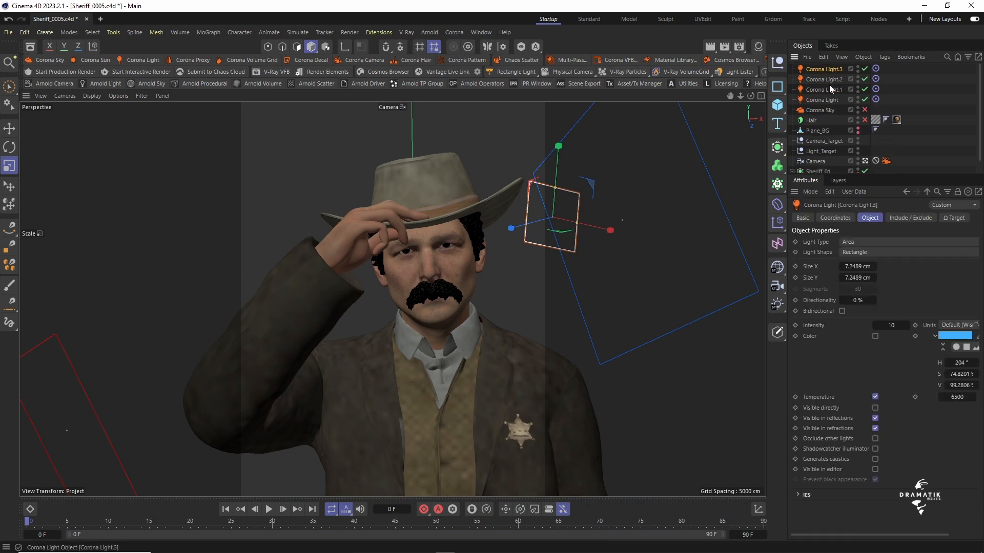
pyautogui.press('space')
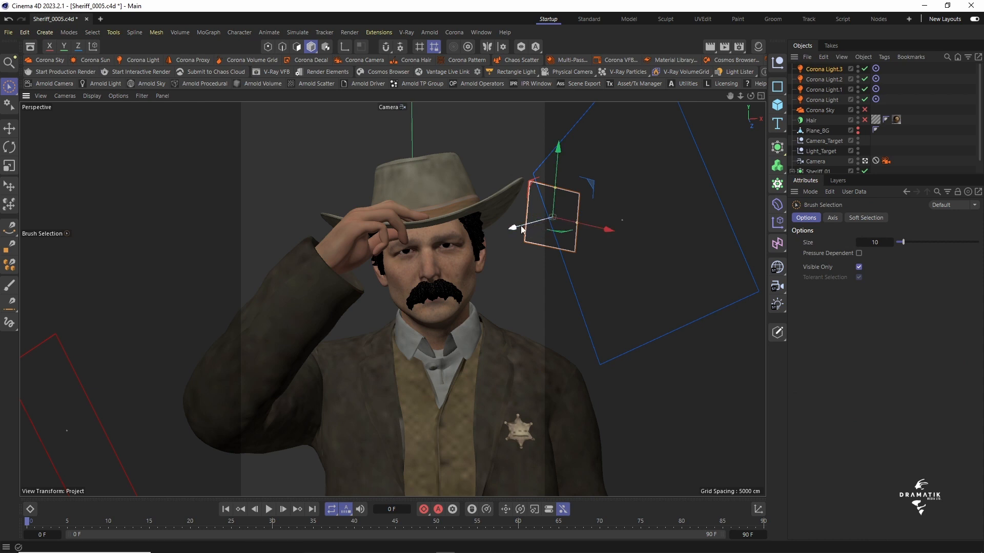
pyautogui.moveTo(516, 227); pyautogui.dragTo(307, 274)
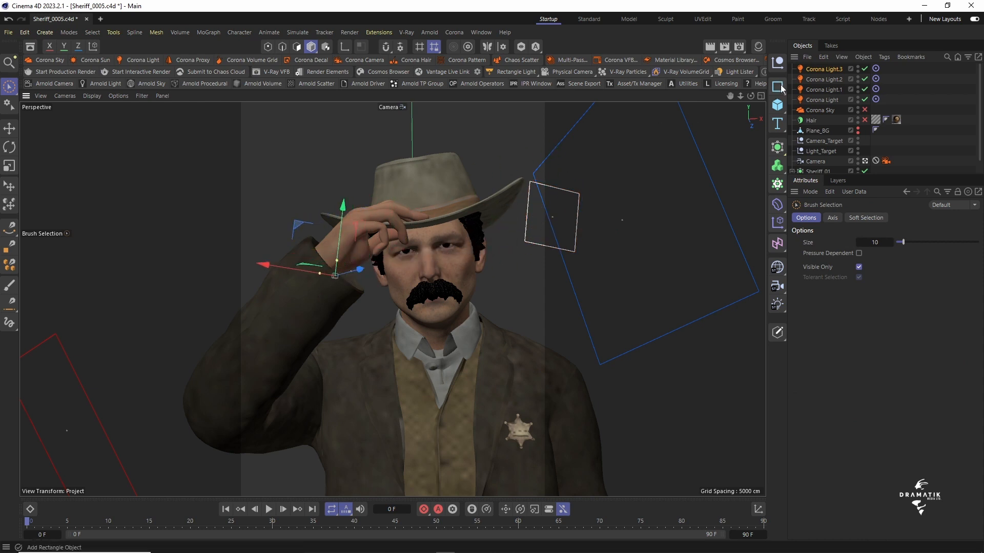
# Leave the scene camera view and lower the duplicated light behind the sheriff's head
pyautogui.click(865, 161)
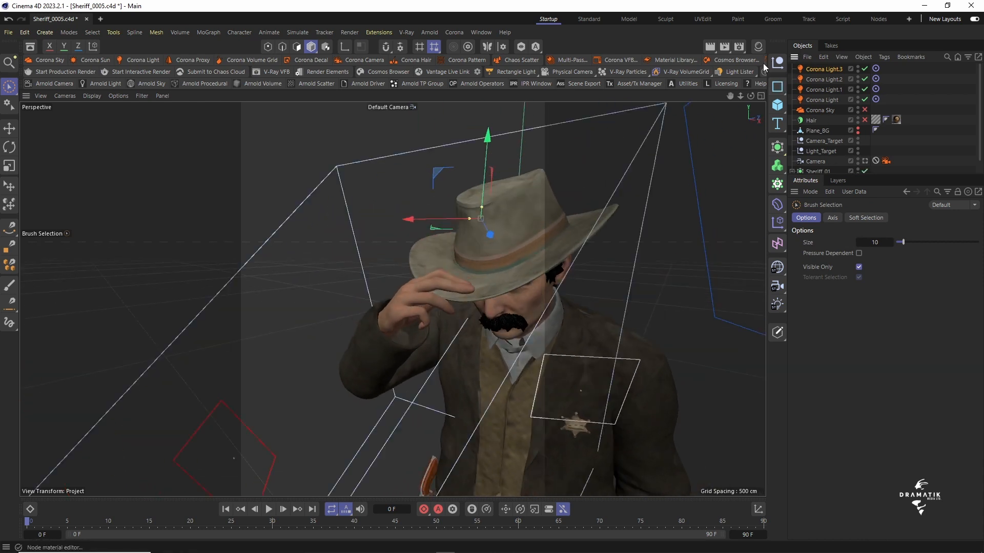
pyautogui.moveTo(751, 96); pyautogui.dragTo(905, 85)
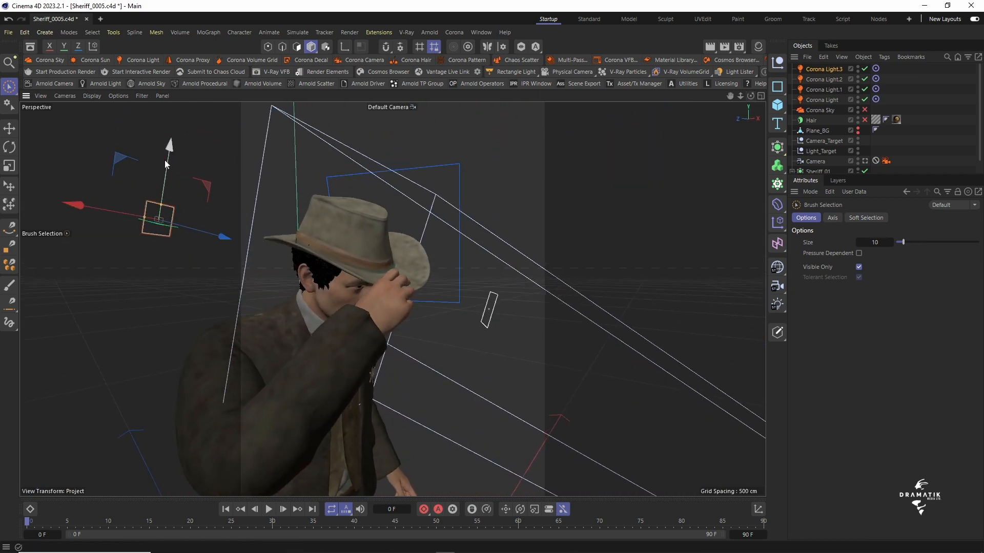
pyautogui.moveTo(171, 149); pyautogui.dragTo(176, 191)
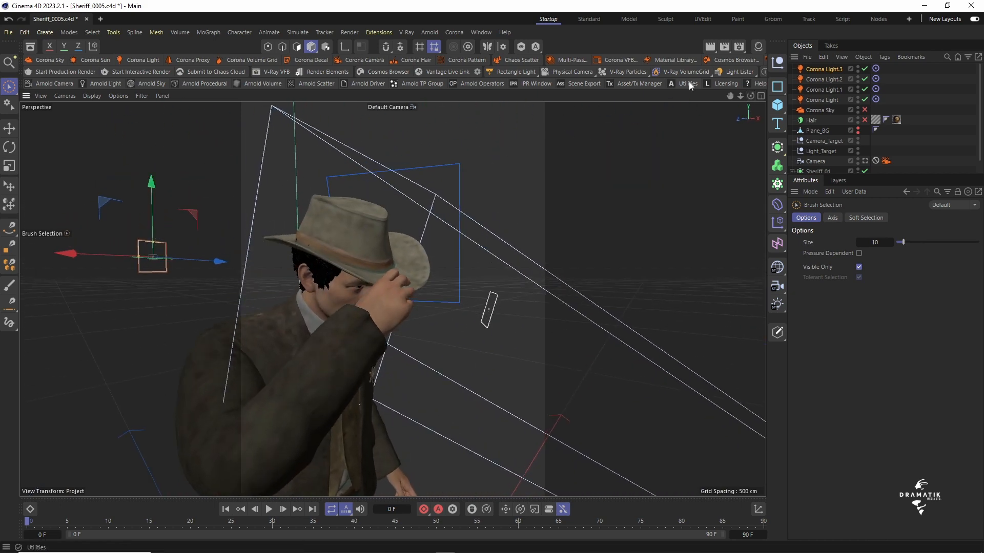
pyautogui.moveTo(757, 97); pyautogui.dragTo(723, 101)
pyautogui.moveTo(428, 232); pyautogui.dragTo(444, 253)
# Scale up the duplicated light behind the sheriff
pyautogui.press('t')
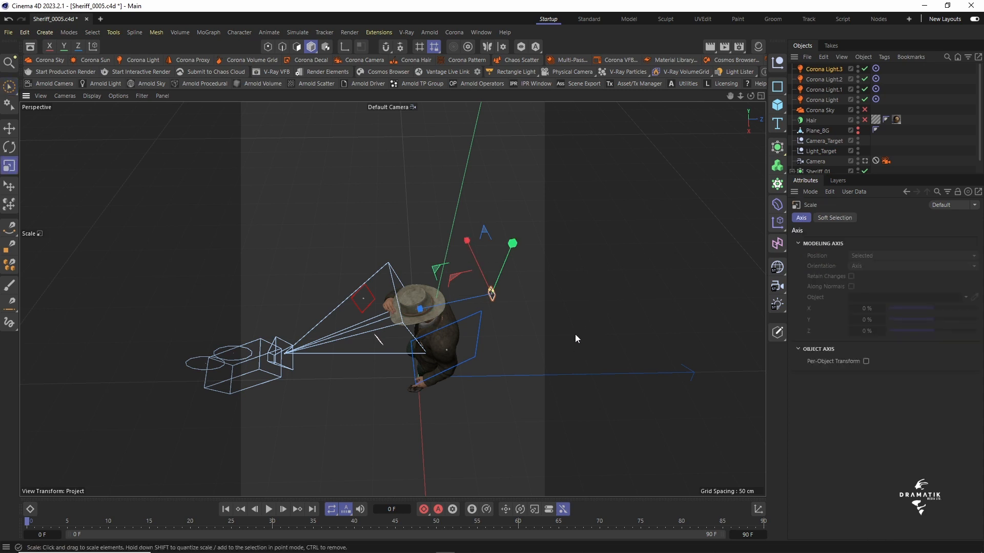
pyautogui.moveTo(575, 335)
pyautogui.mouseDown()
pyautogui.moveTo(702, 331)
pyautogui.moveTo(679, 305)
pyautogui.moveTo(717, 300)
pyautogui.mouseUp()
pyautogui.moveTo(751, 96)
pyautogui.mouseDown()
pyautogui.moveTo(792, 90)
pyautogui.moveTo(866, 46)
pyautogui.moveTo(815, 26)
pyautogui.mouseUp()
# Lower the enlarged back light to the sheriff's chest height, fine-tuning it through the scene camera
pyautogui.press('space')
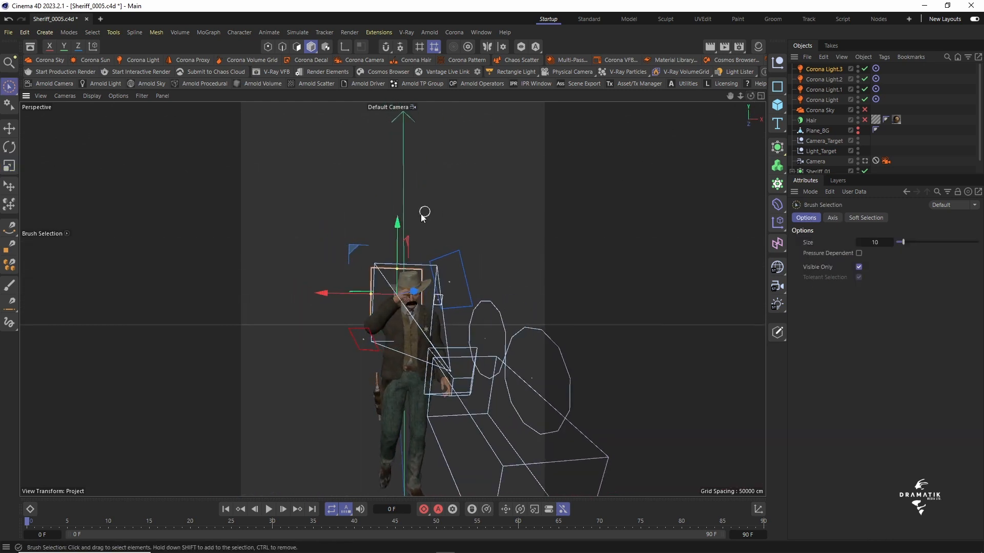
pyautogui.moveTo(399, 229); pyautogui.dragTo(399, 238)
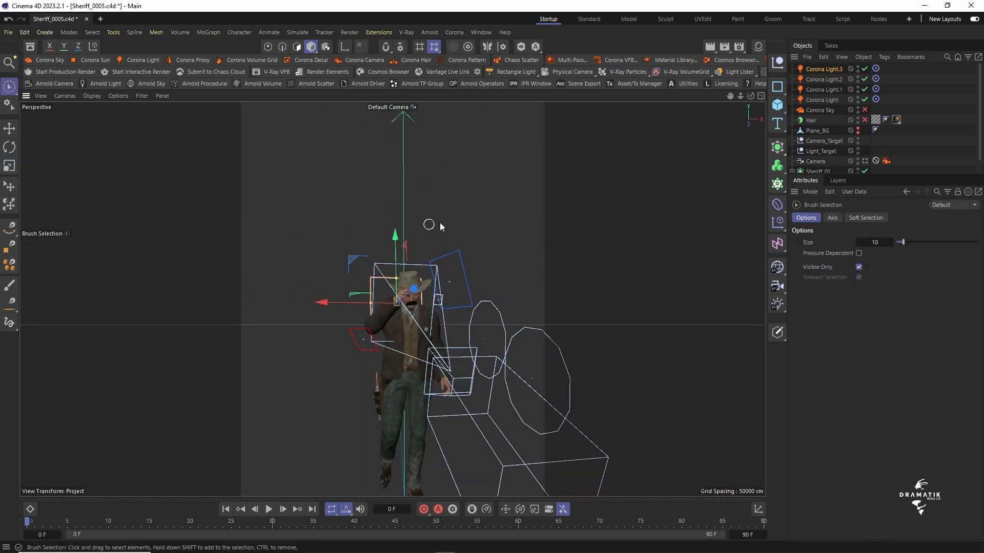
pyautogui.click(865, 161)
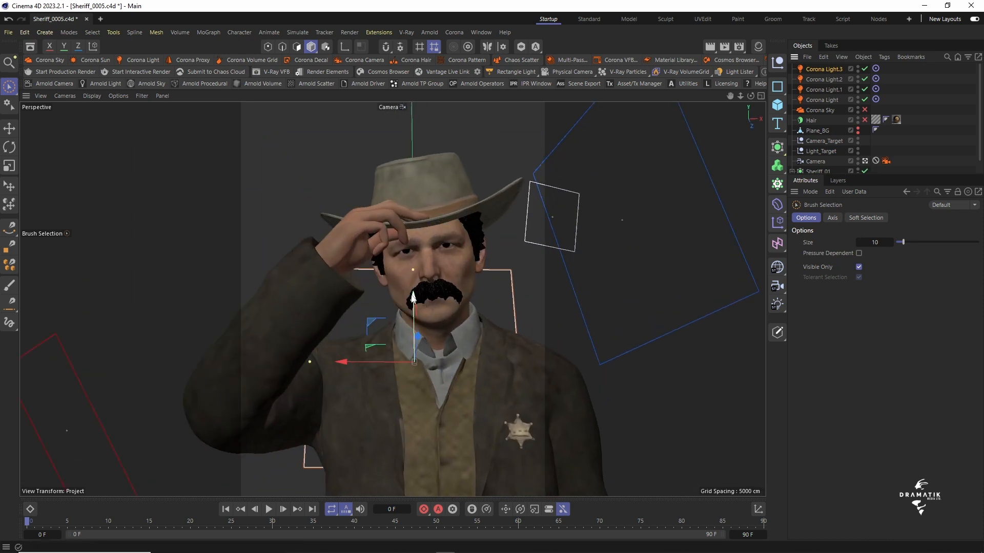
pyautogui.moveTo(413, 297); pyautogui.dragTo(414, 316)
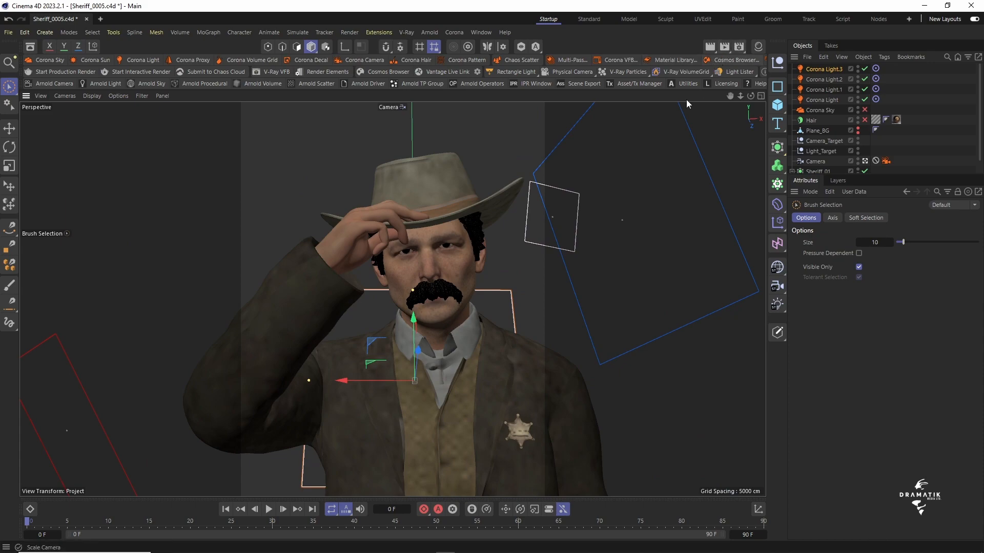
# Render the scene with the new back light, examine the rim on the face, arm and hat, and close the VFB
pyautogui.click(621, 62)
pyautogui.click(967, 19)
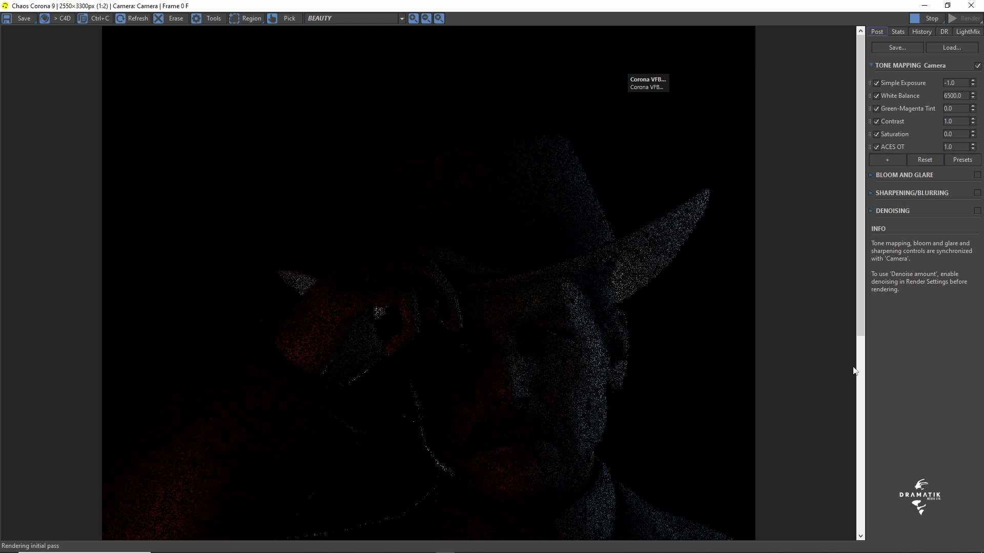
pyautogui.moveTo(861, 231); pyautogui.dragTo(872, 331)
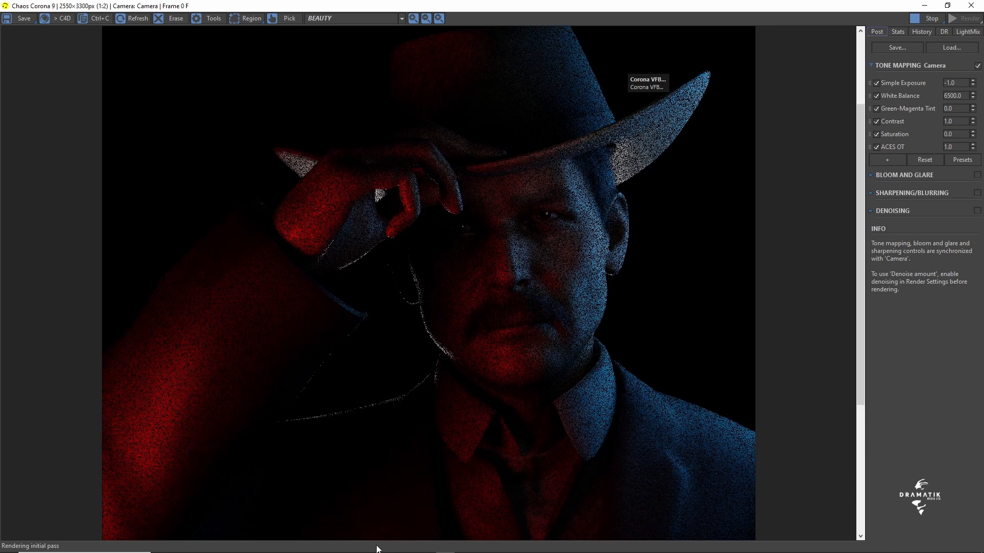
pyautogui.moveTo(866, 268)
pyautogui.mouseDown()
pyautogui.moveTo(865, 315)
pyautogui.moveTo(860, 275)
pyautogui.mouseUp()
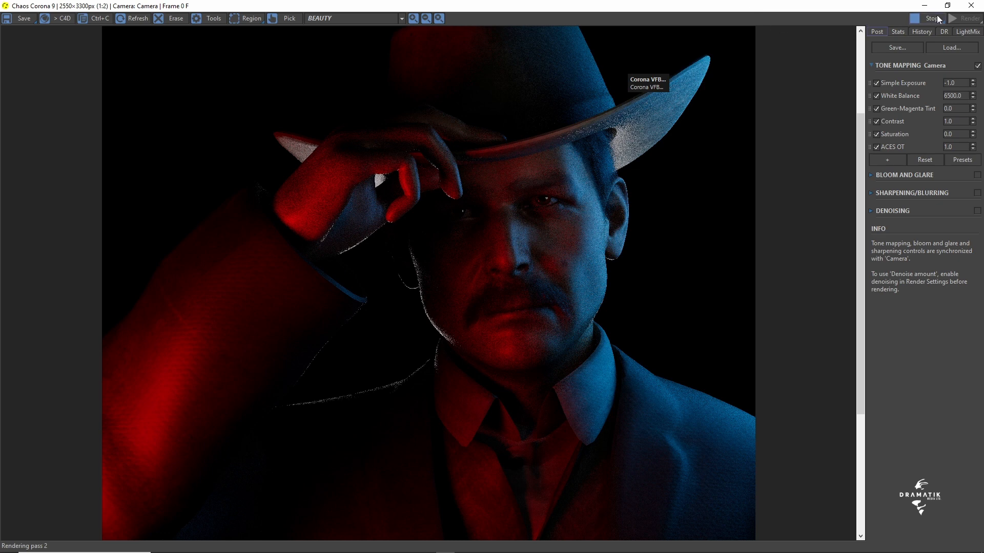
pyautogui.click(971, 5)
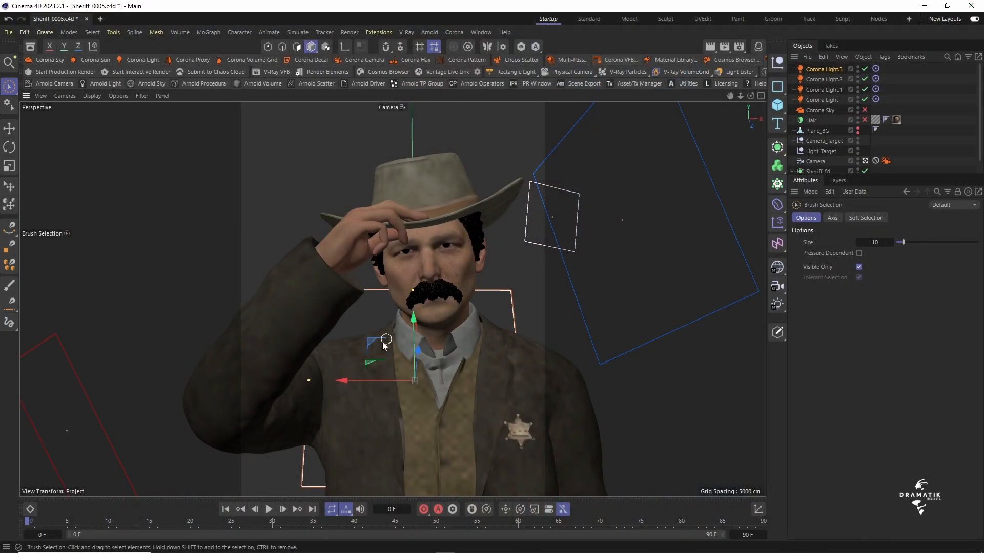
# Shift the back light slightly sideways towards the sheriff's badge side, test-render it again, and close the VFB
pyautogui.moveTo(344, 382); pyautogui.dragTo(373, 381)
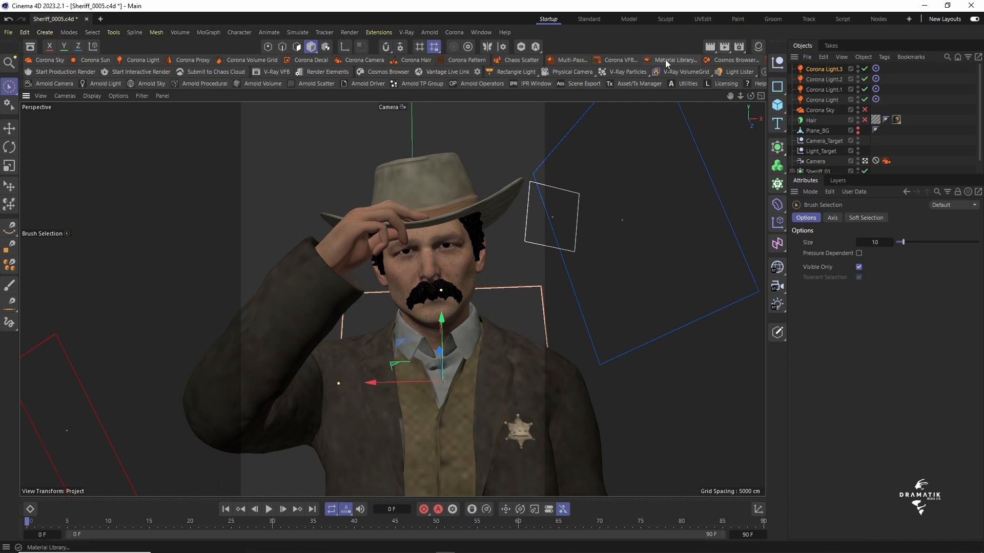
pyautogui.click(619, 60)
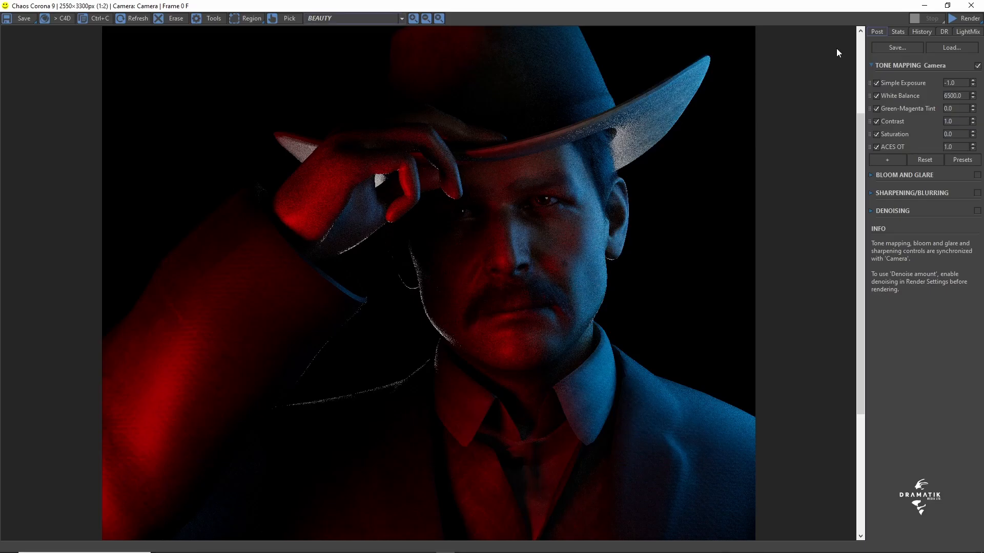
pyautogui.click(961, 21)
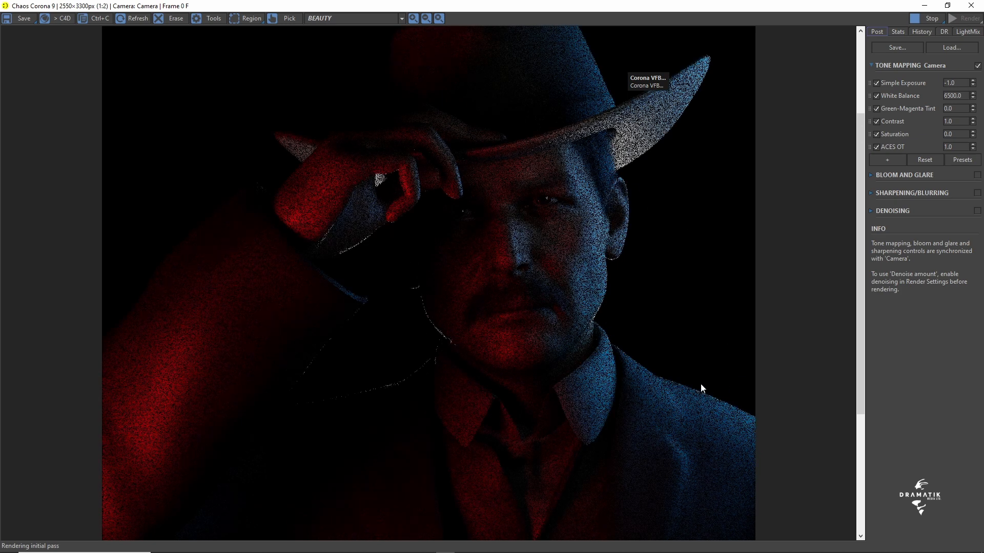
pyautogui.click(928, 19)
pyautogui.click(971, 6)
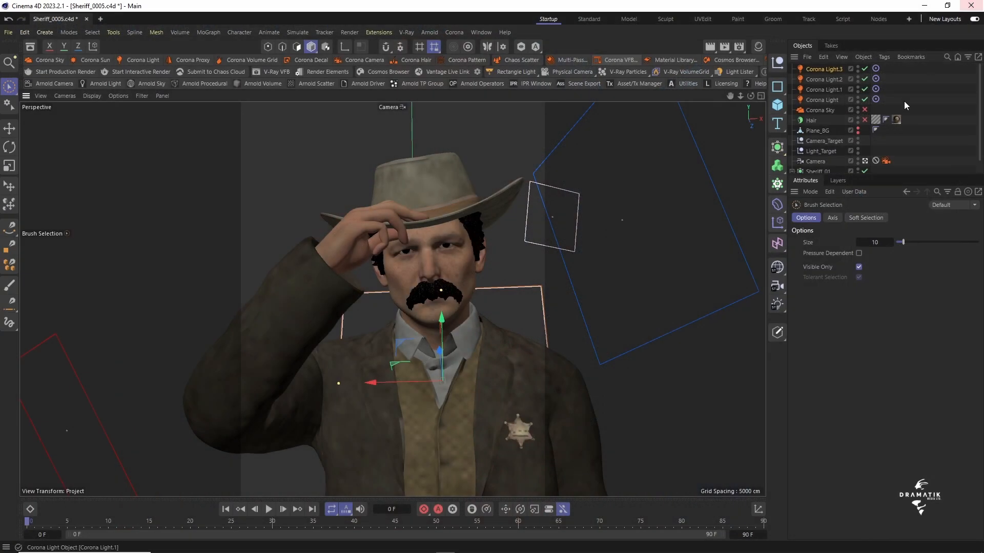
# Restore Plane_BG's viewport and renderer visibility to Default and create a new Corona Light material
pyautogui.click(818, 131)
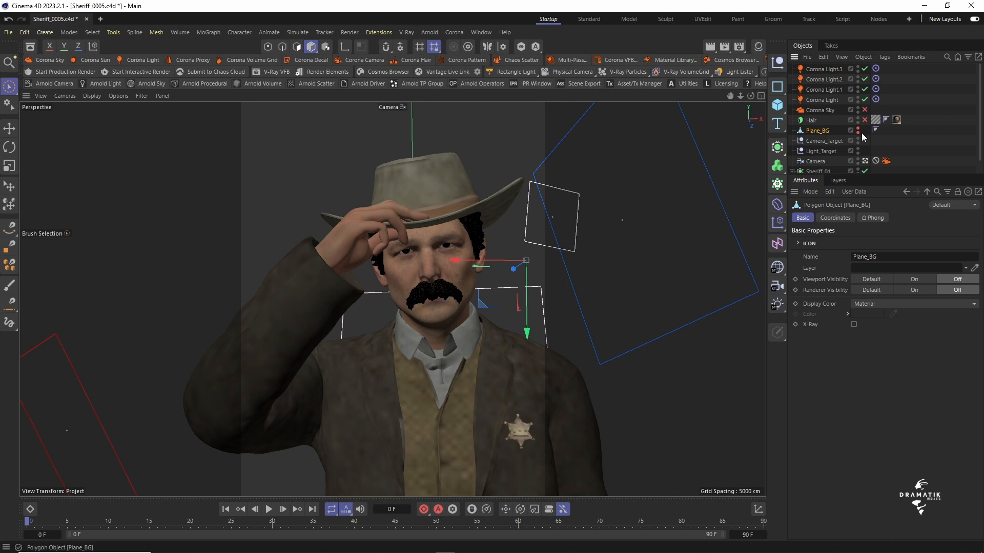
pyautogui.keyDown('ctrl'); pyautogui.click(858, 131); pyautogui.keyUp('ctrl')
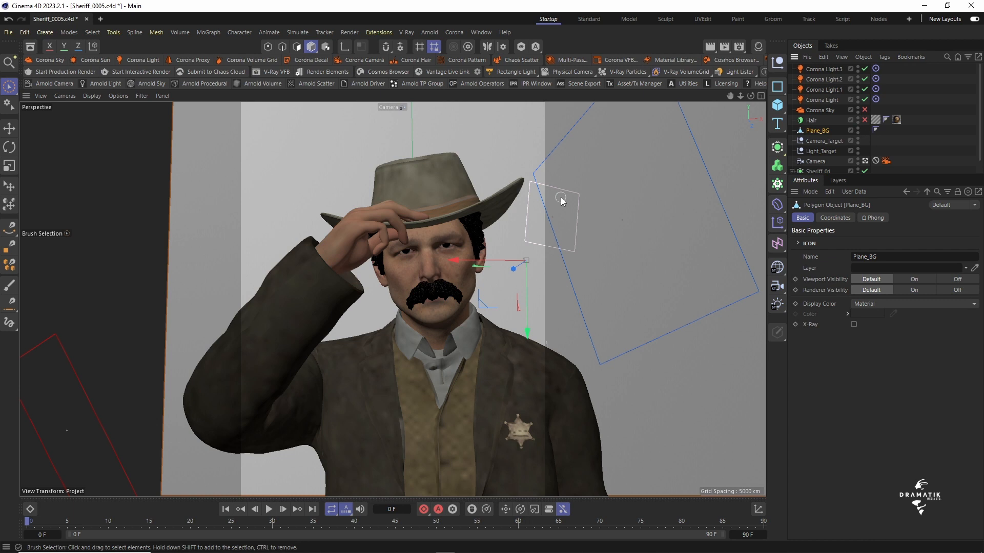
pyautogui.click(757, 46)
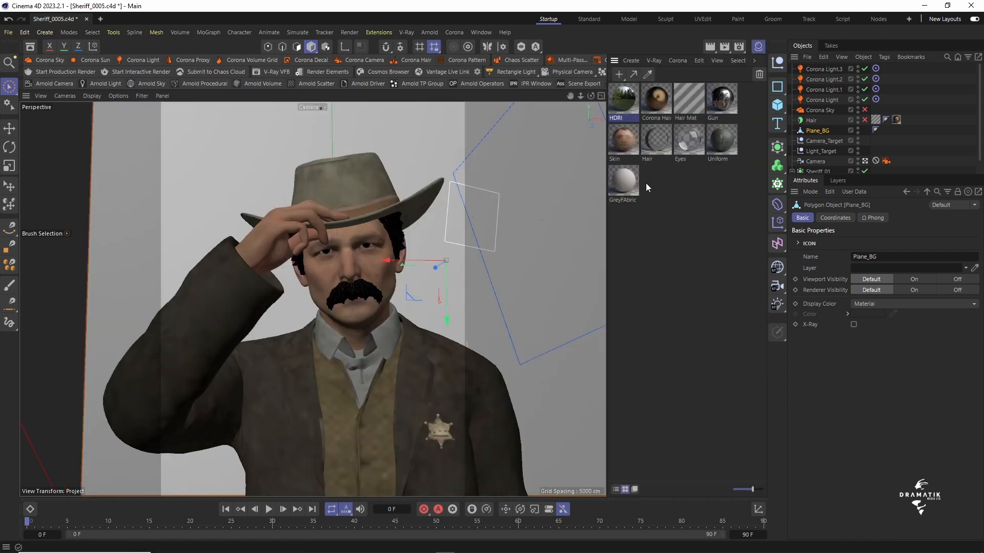
pyautogui.click(653, 211)
pyautogui.click(678, 60)
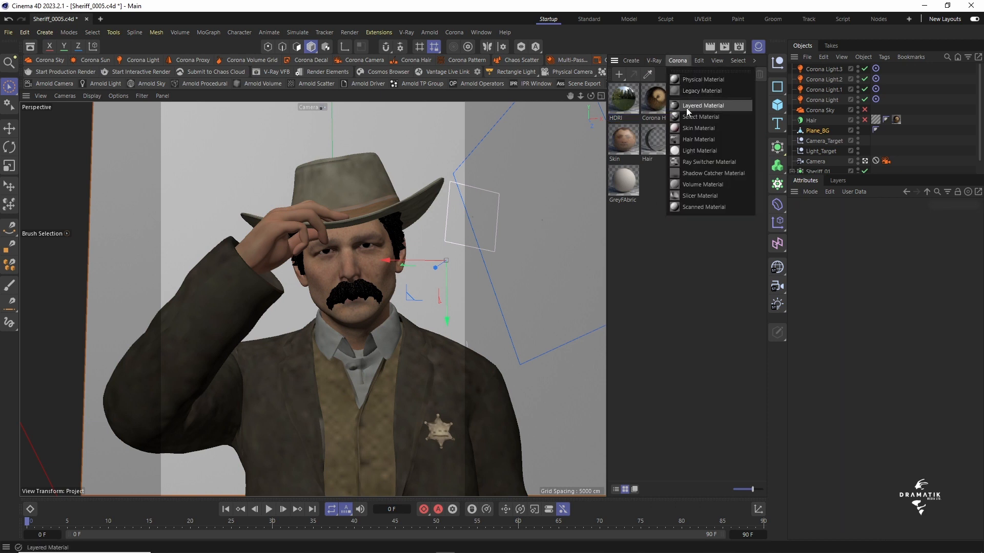
pyautogui.click(690, 150)
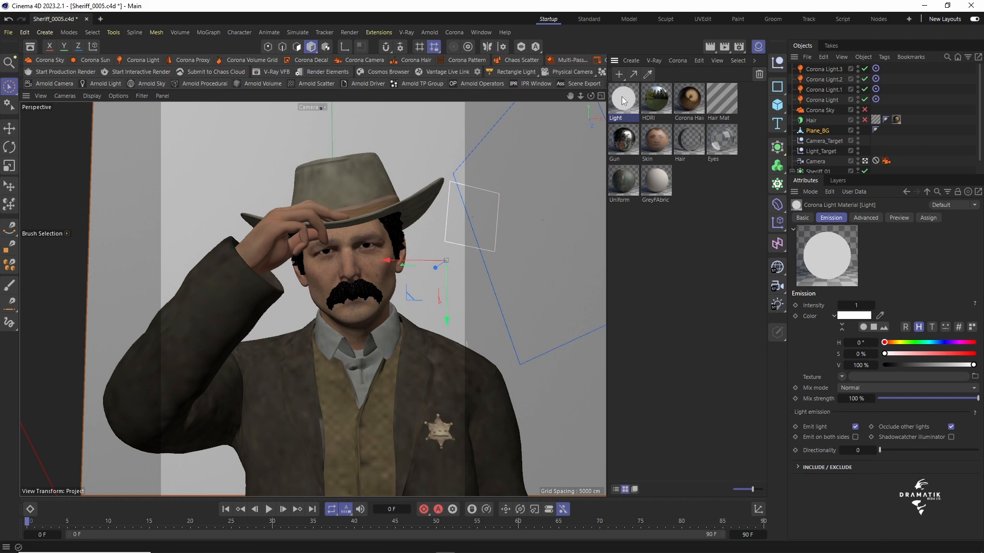
# Load Dallas.jpg from the tex folder as the Light material's emission texture and close the material's editor
pyautogui.doubleClick(623, 101)
pyautogui.moveTo(644, 91); pyautogui.dragTo(525, 92)
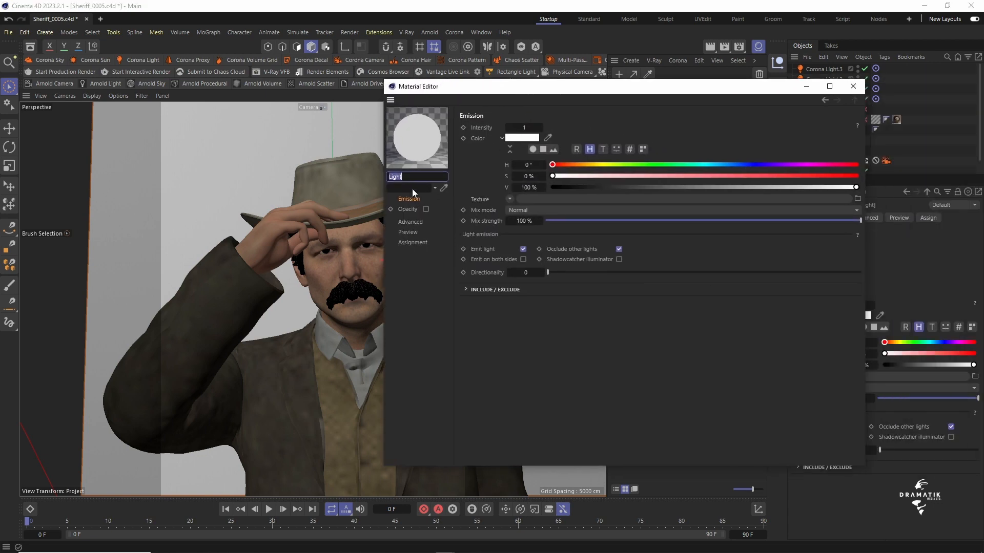
pyautogui.hotkey('alt', 'Tab')
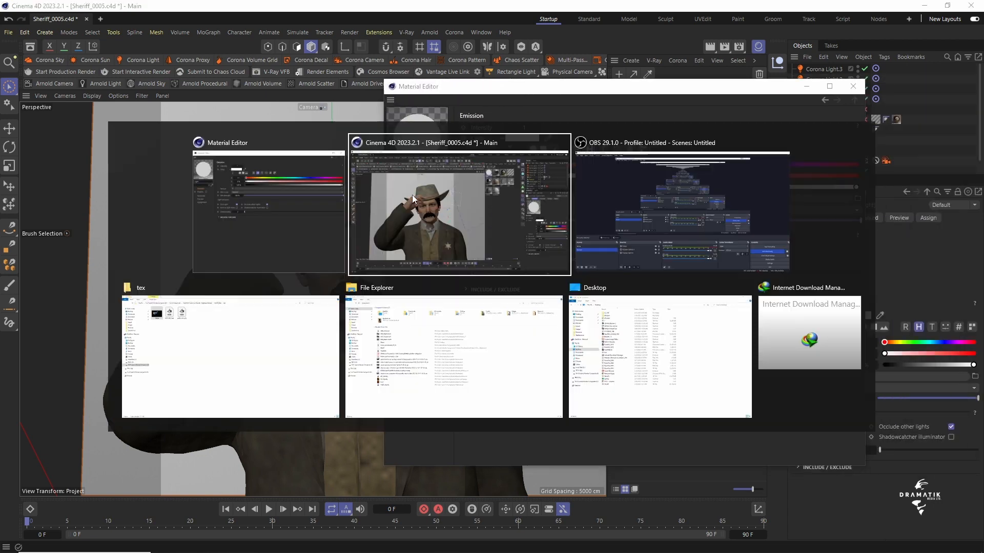
pyautogui.click(249, 365)
pyautogui.keyDown('alt'); pyautogui.moveTo(158, 82); pyautogui.dragTo(523, 199); pyautogui.keyUp('alt')
pyautogui.hotkey('alt', 'Tab')
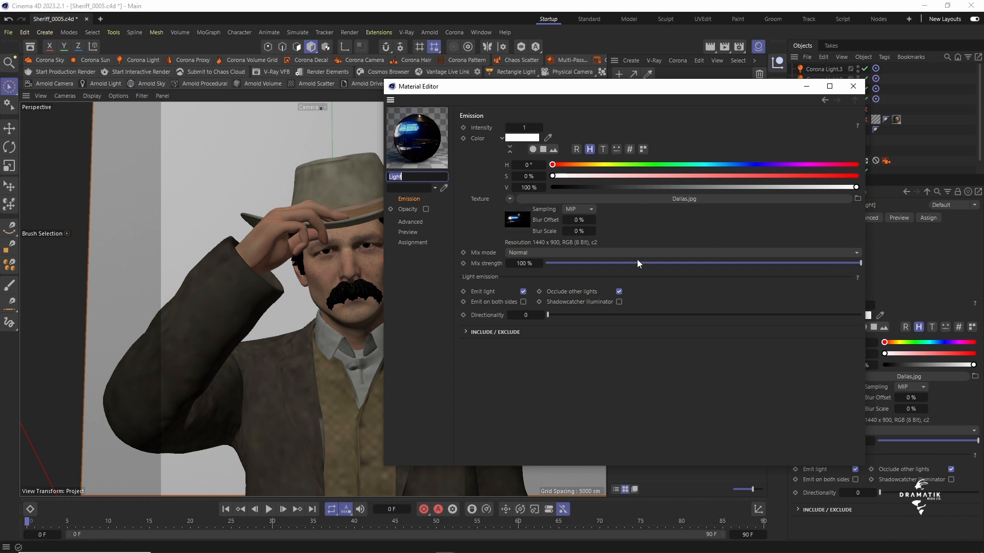
pyautogui.click(853, 86)
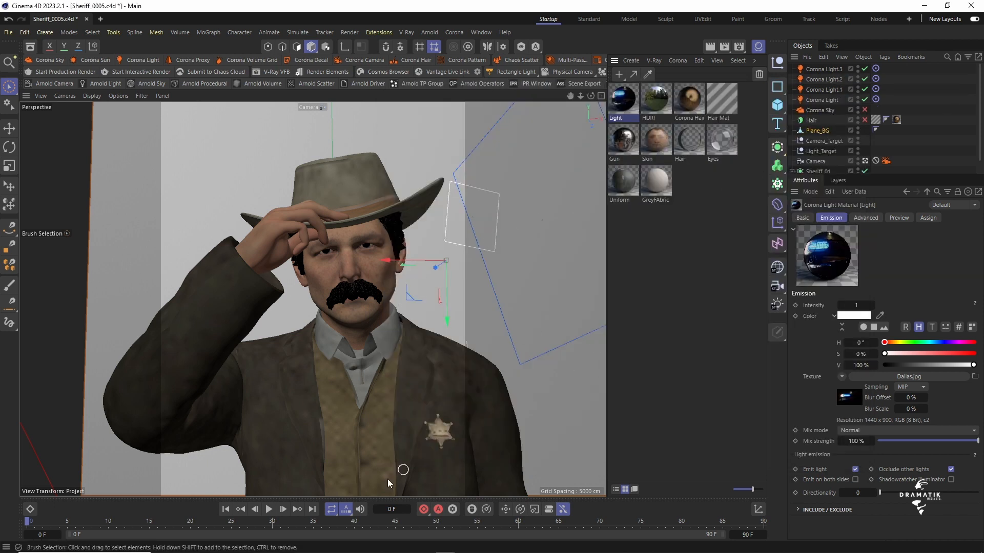
# Apply the Light material to Plane_BG and set its projection to Cubic
pyautogui.moveTo(626, 101); pyautogui.dragTo(824, 133)
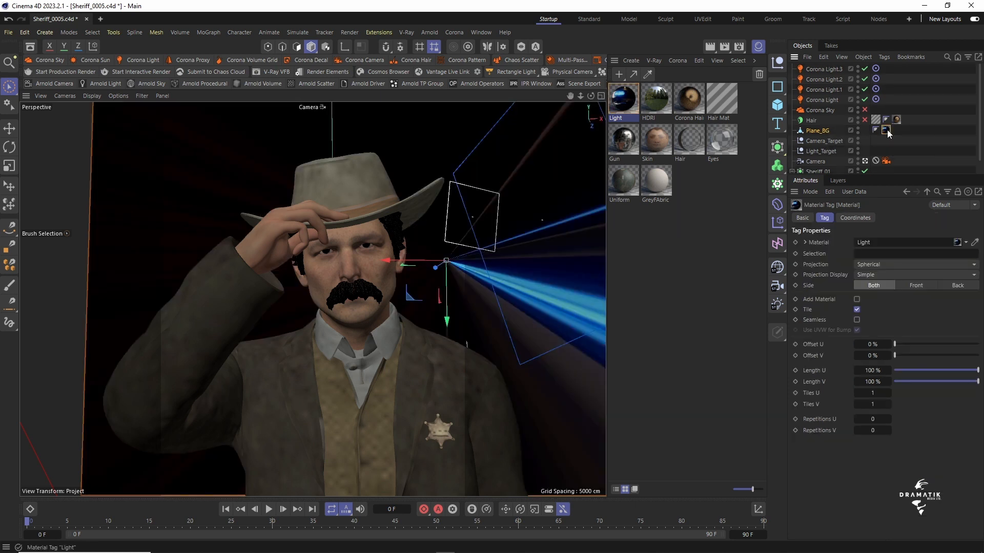
pyautogui.click(874, 265)
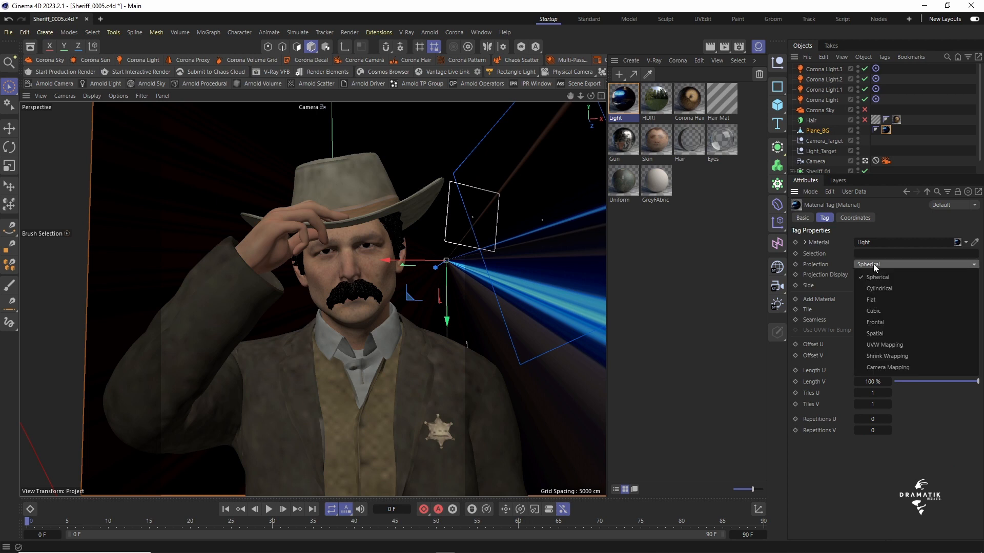
pyautogui.click(876, 313)
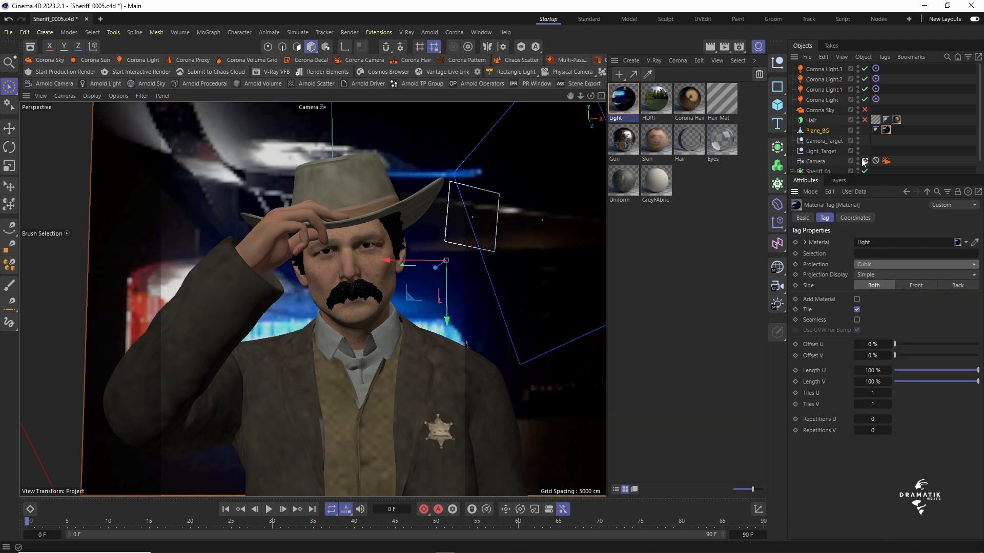
# Fit the Light material's texture to the Plane_BG object, and mirror it horizontally and vertically
pyautogui.rightClick(886, 131)
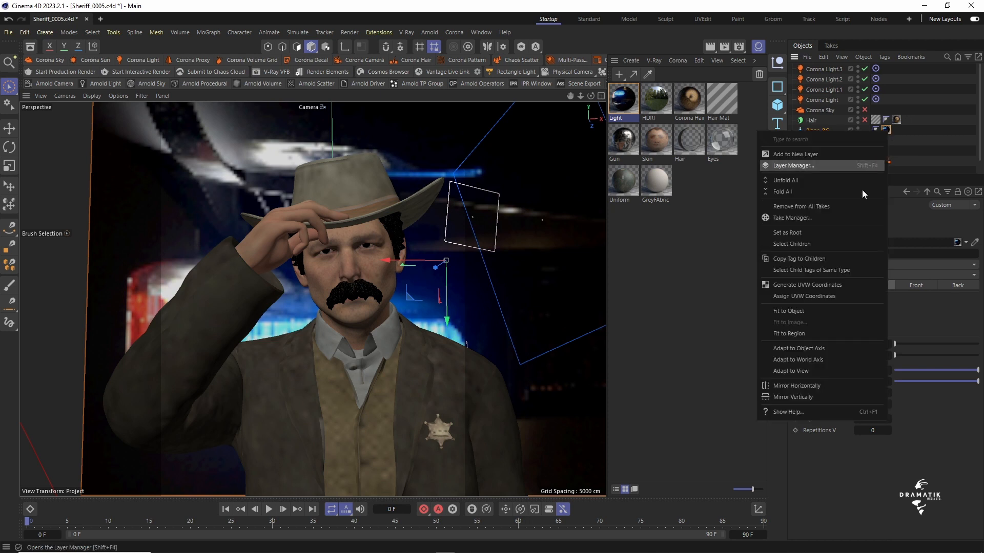
pyautogui.click(799, 311)
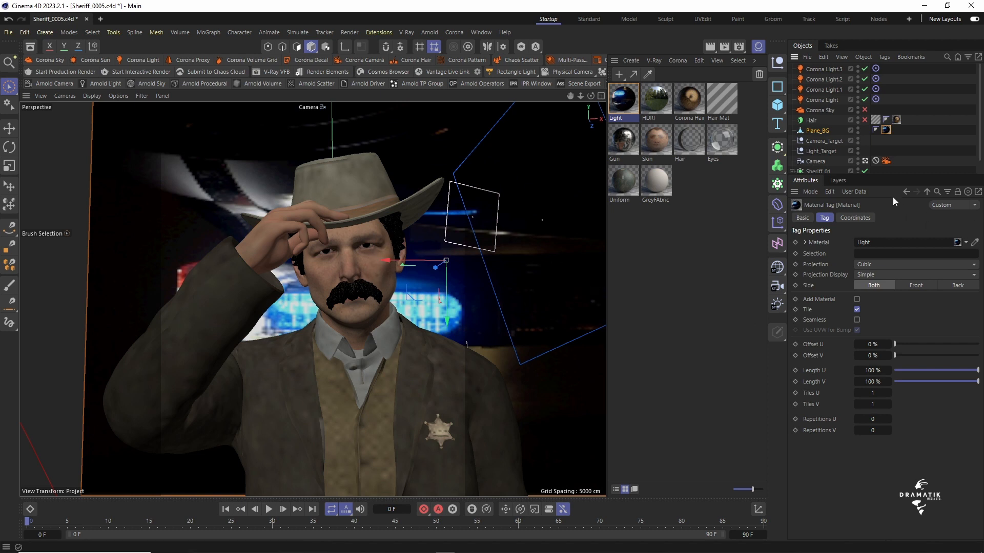
pyautogui.rightClick(886, 130)
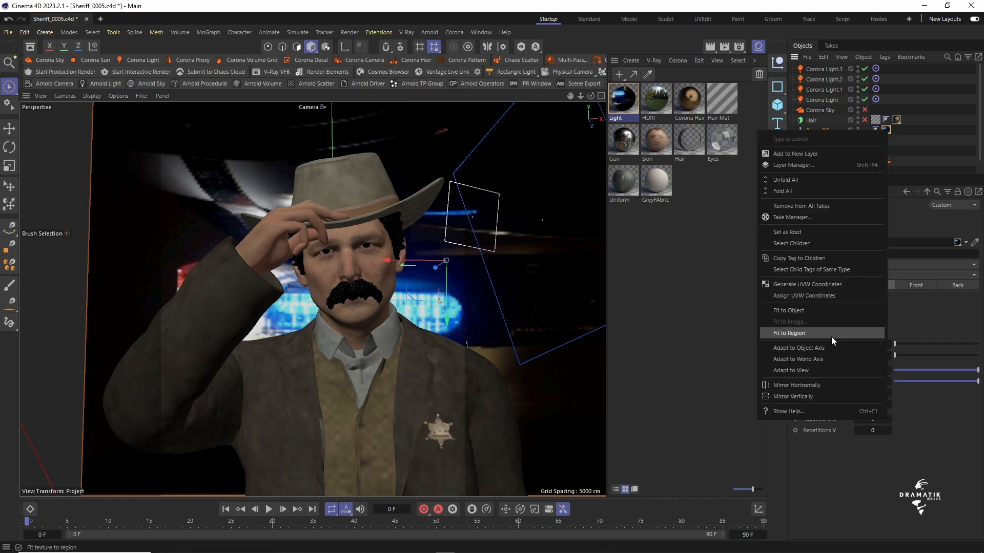
pyautogui.click(802, 385)
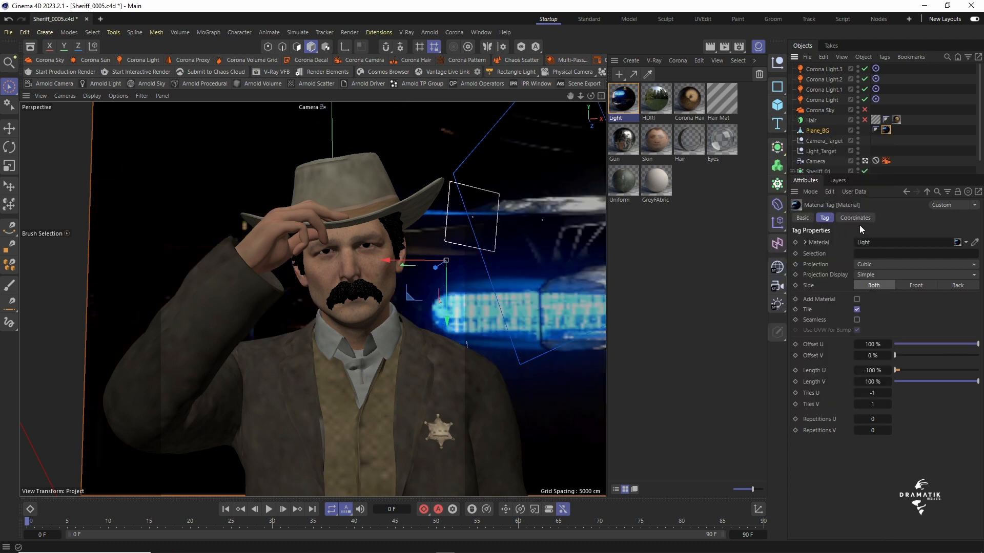
pyautogui.rightClick(889, 131)
pyautogui.click(795, 394)
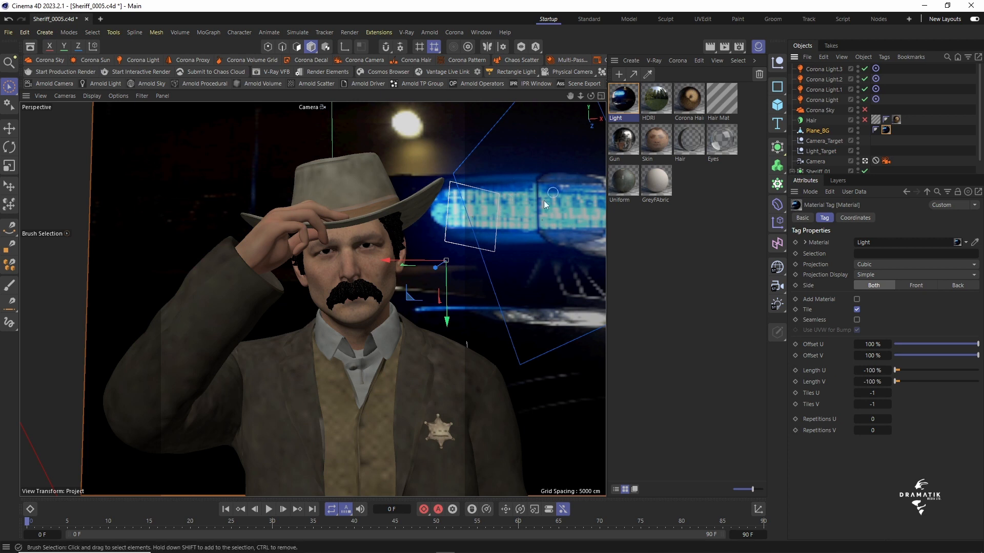
# Hide the material manager, test-render the backdrop in the Corona VFB, then stop the render and close the VFB
pyautogui.click(758, 47)
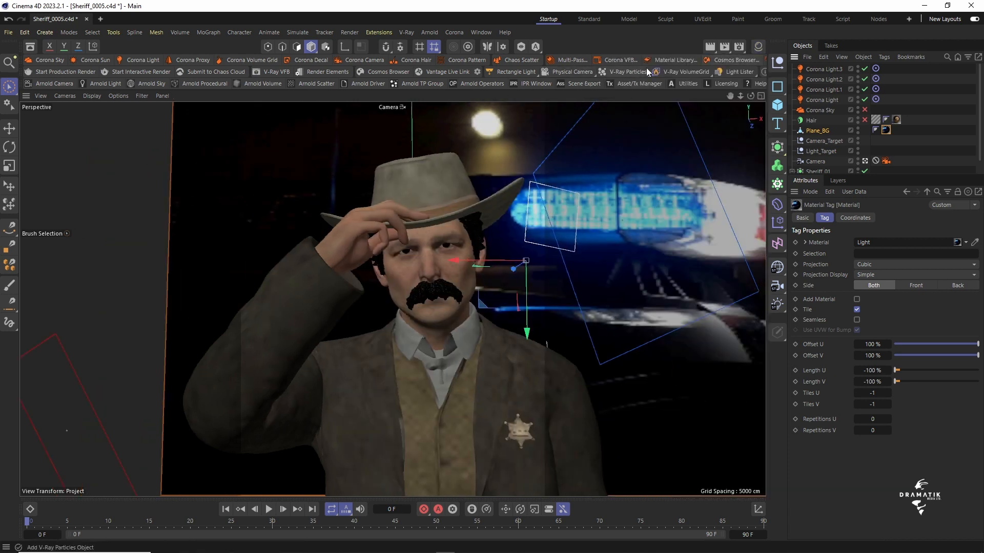
pyautogui.click(620, 61)
pyautogui.click(968, 18)
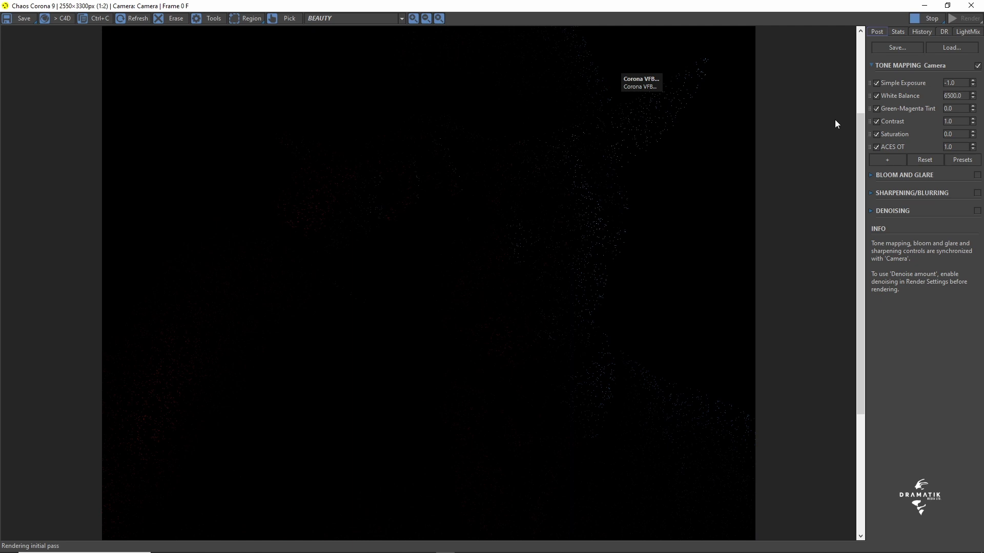
pyautogui.click(928, 18)
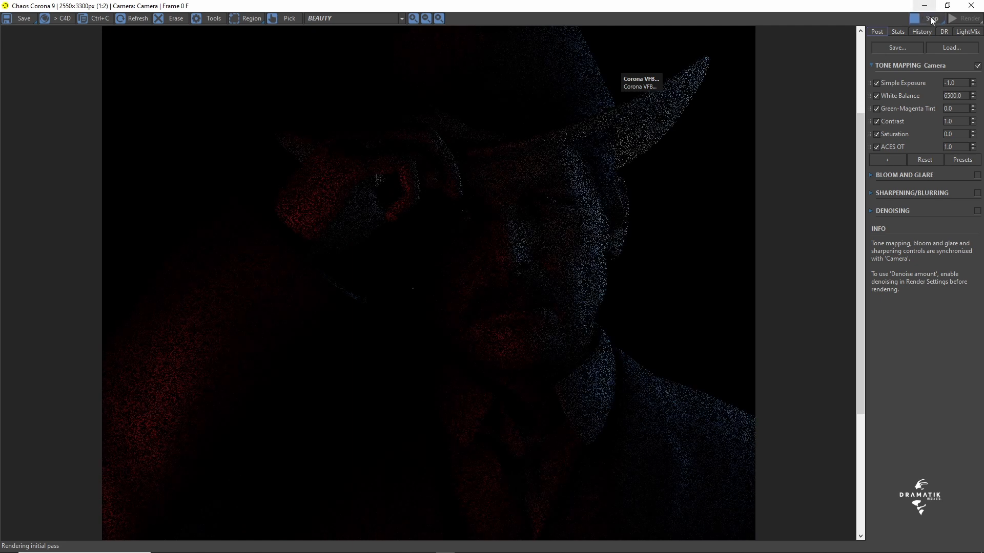
pyautogui.click(971, 6)
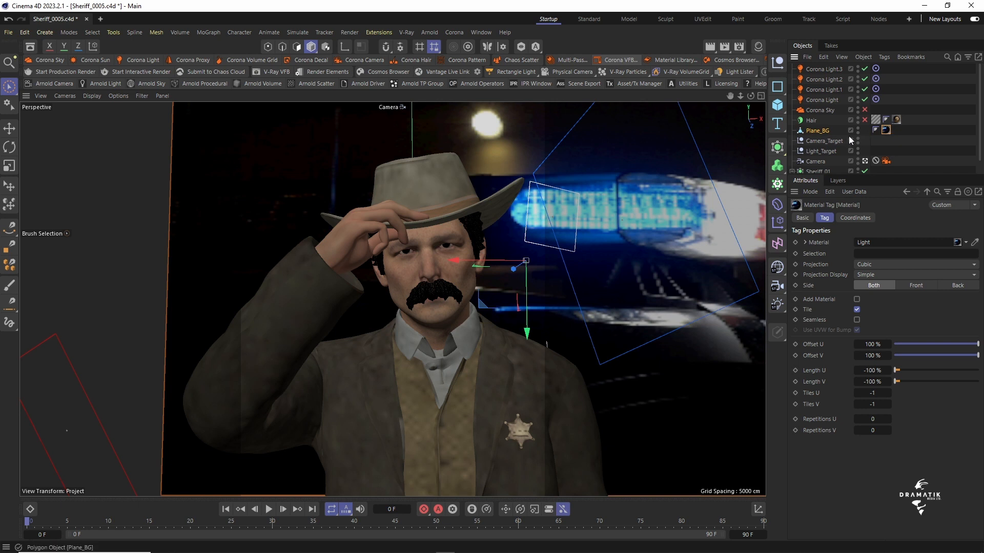
# Enable Emit on both sides for the Light material on Plane_BG, then close its editor and hide the material manager
pyautogui.click(822, 132)
pyautogui.click(888, 131)
pyautogui.moveTo(768, 219); pyautogui.dragTo(645, 215)
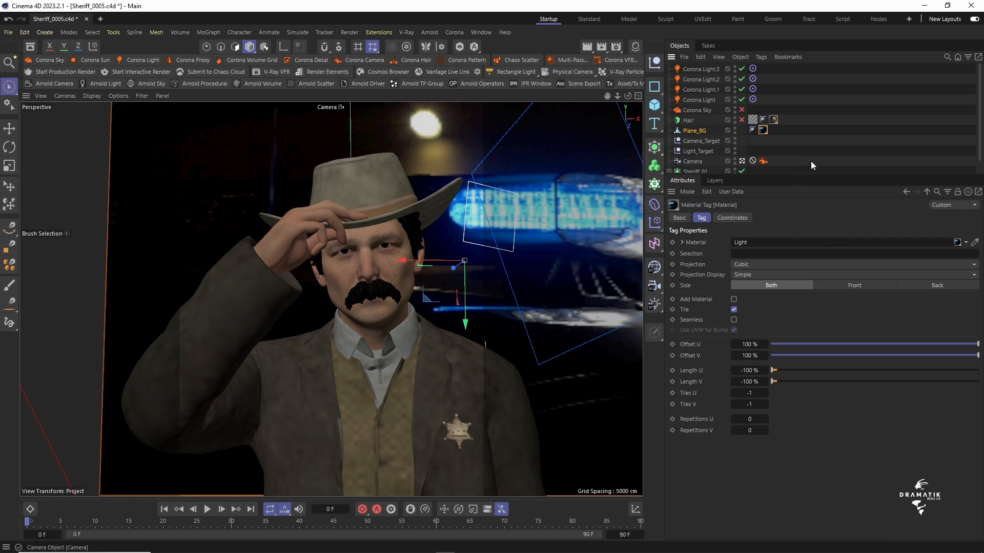
pyautogui.click(788, 143)
pyautogui.click(766, 133)
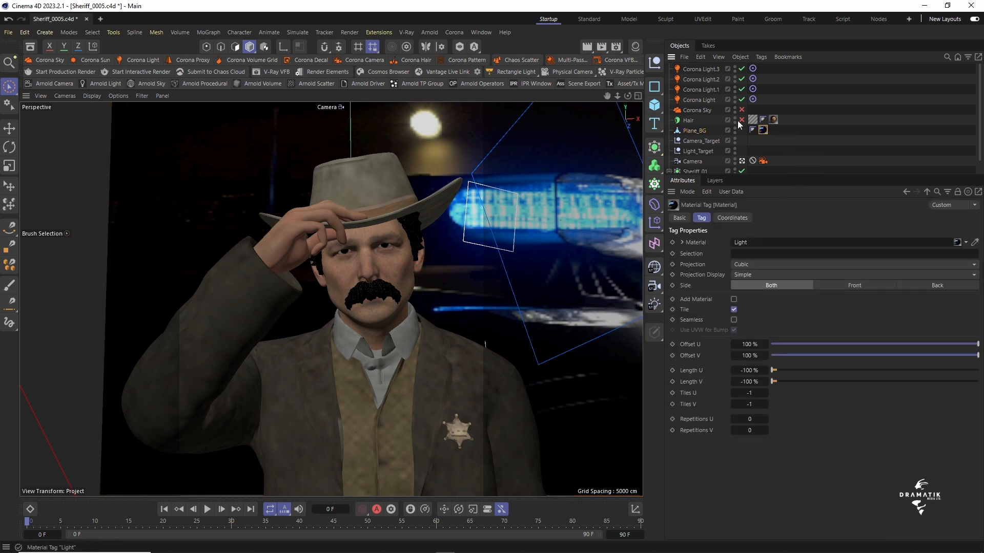
pyautogui.click(635, 47)
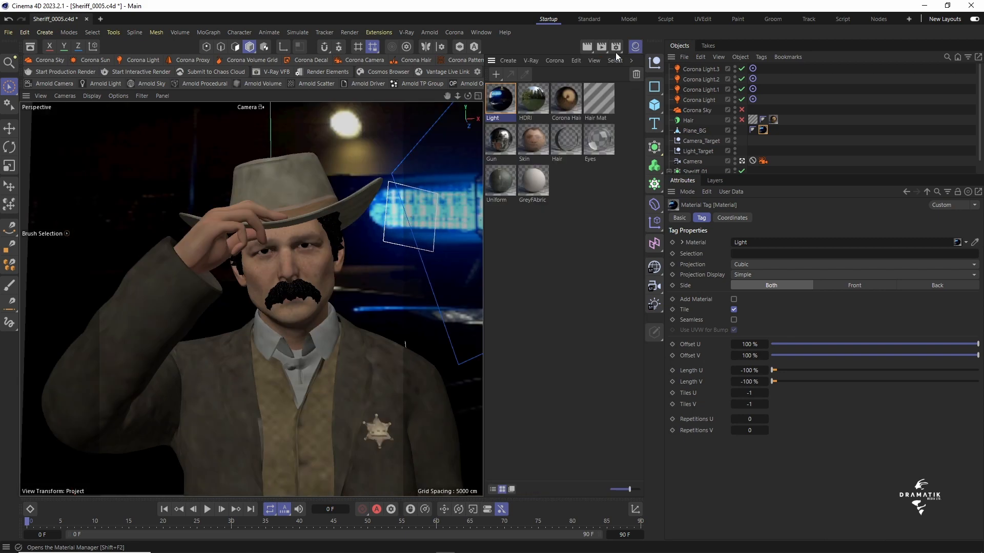
pyautogui.doubleClick(502, 99)
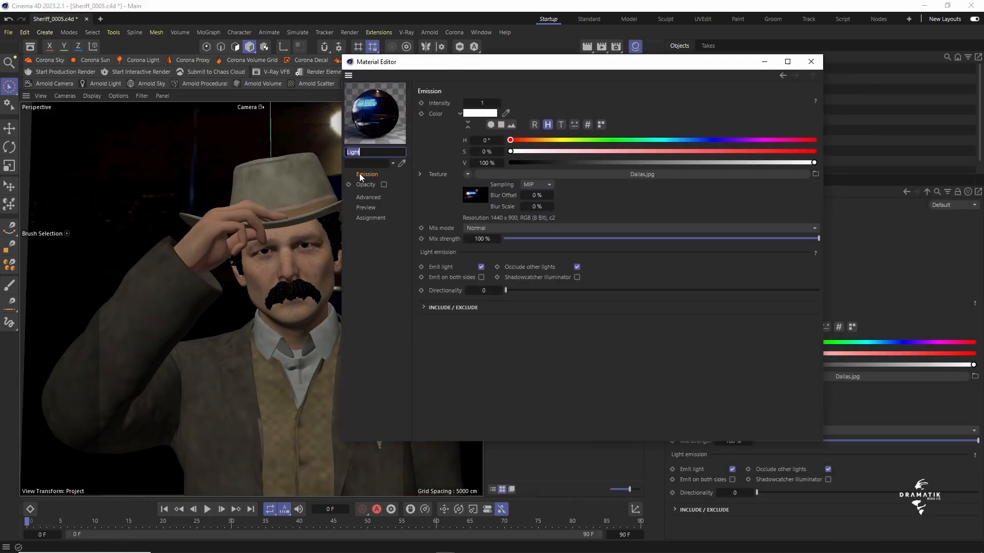
pyautogui.click(365, 174)
pyautogui.click(812, 62)
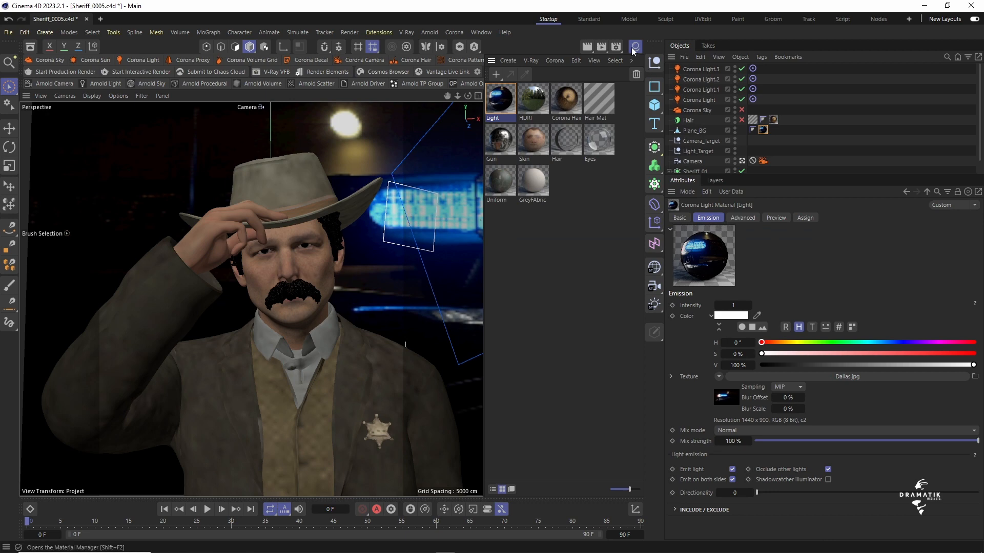
pyautogui.click(634, 47)
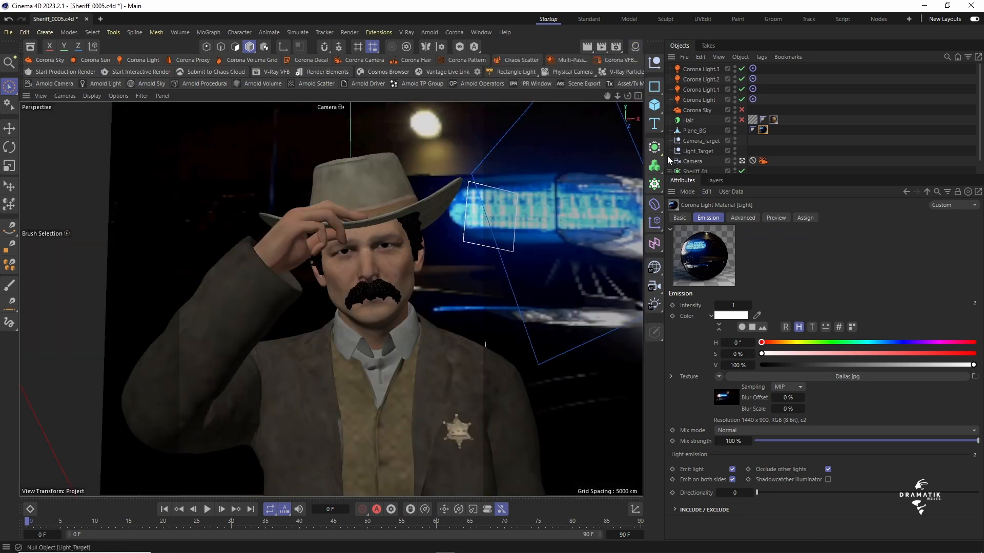
# Widen the viewport, test-render the scene with the two-sided emissive backdrop, and close the VFB
pyautogui.moveTo(664, 158); pyautogui.dragTo(773, 158)
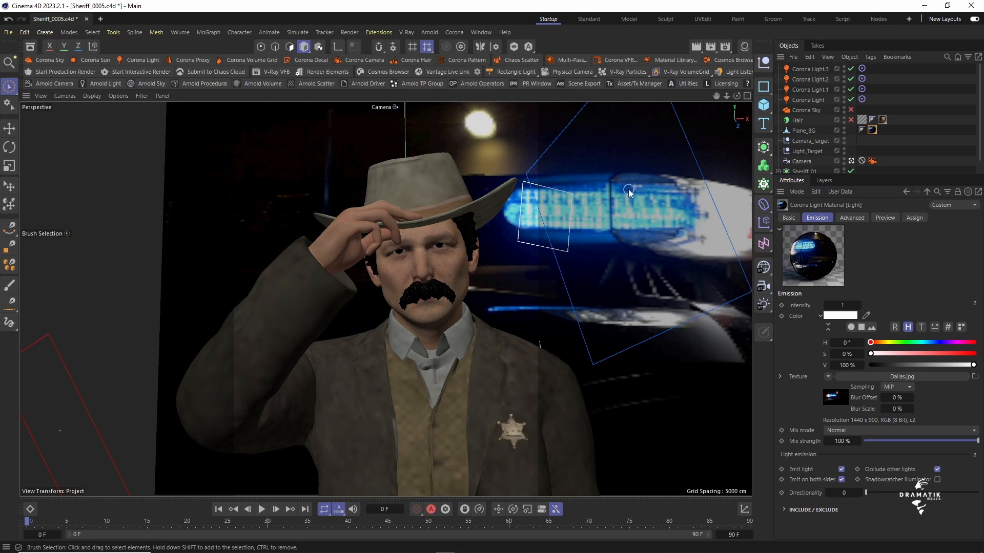
pyautogui.click(622, 60)
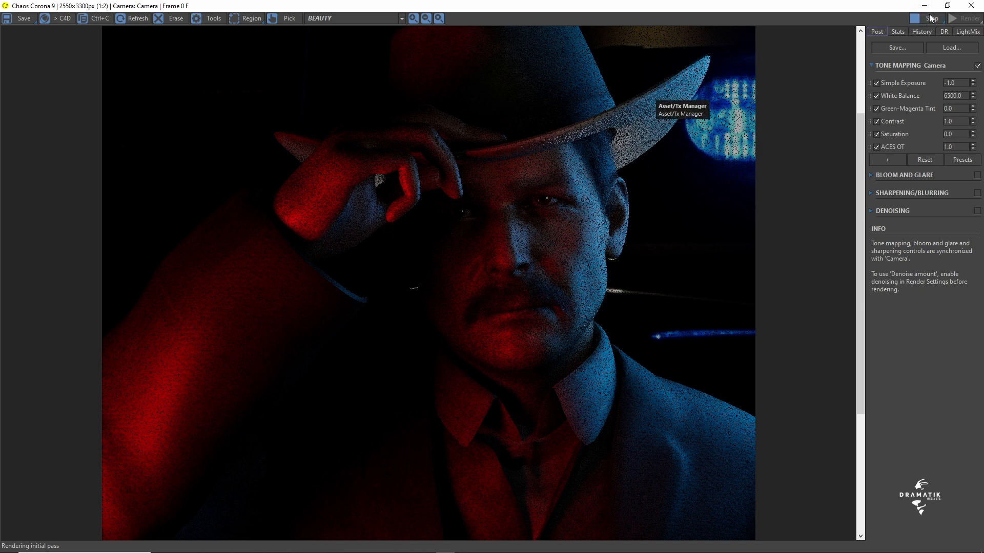
pyautogui.click(971, 6)
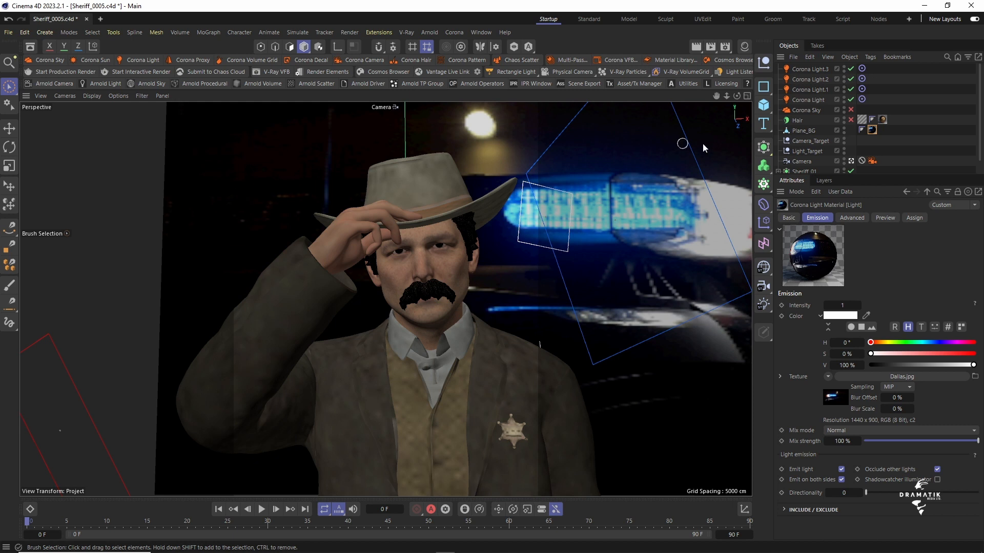
# Move Plane_BG down and sideways towards the sheriff's raised arm so the police light bar sits beside his head
pyautogui.click(800, 130)
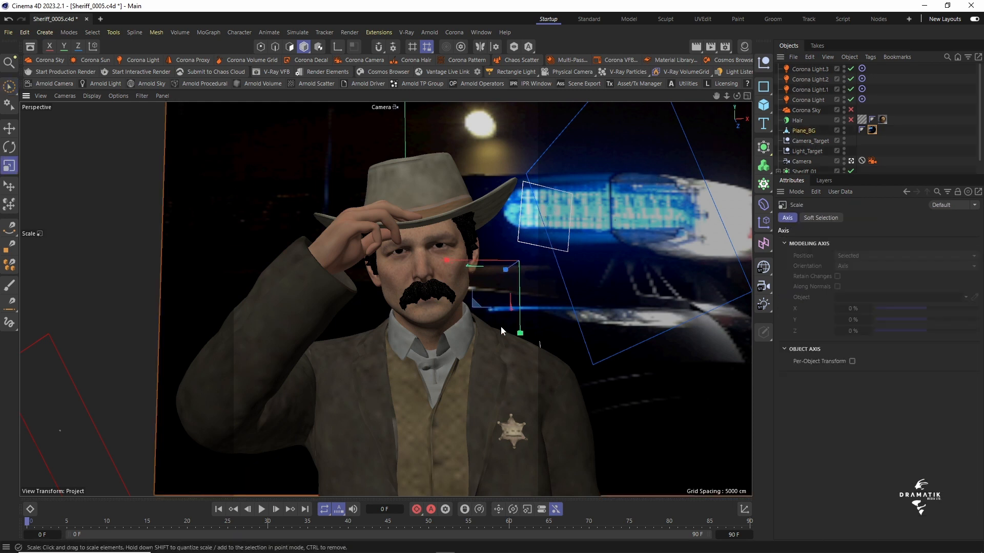
pyautogui.moveTo(519, 333); pyautogui.dragTo(518, 361)
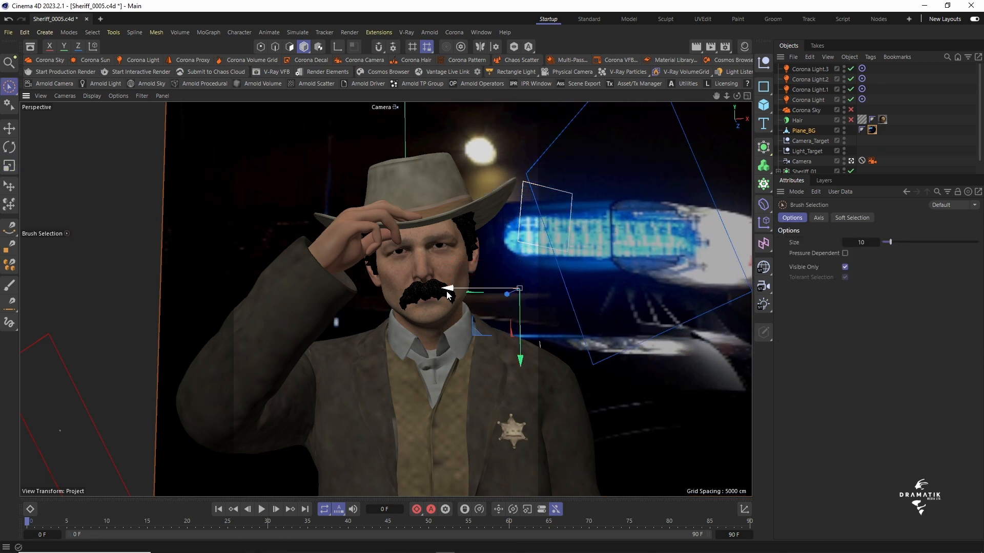
pyautogui.moveTo(450, 298); pyautogui.dragTo(407, 336)
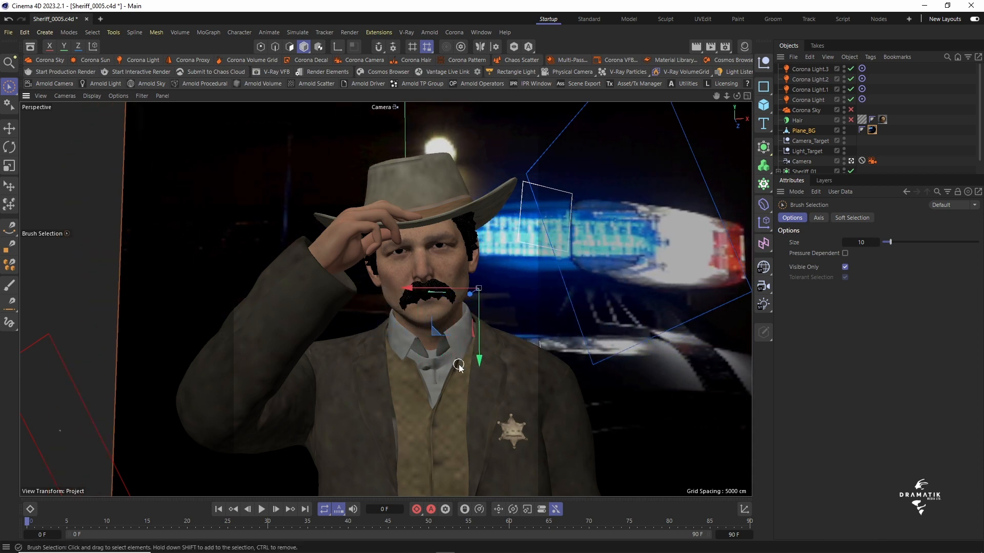
pyautogui.moveTo(478, 360); pyautogui.dragTo(479, 377)
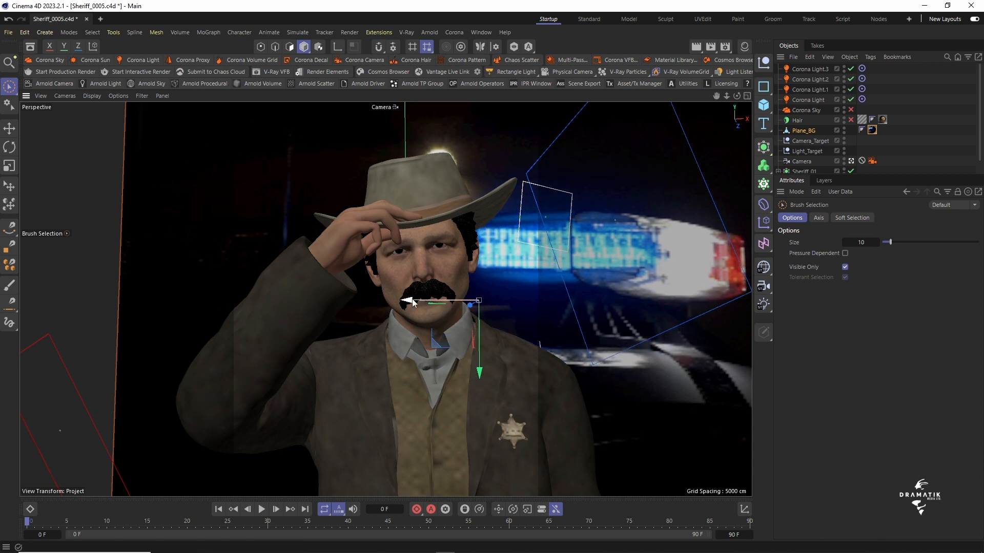
pyautogui.moveTo(410, 302); pyautogui.dragTo(408, 345)
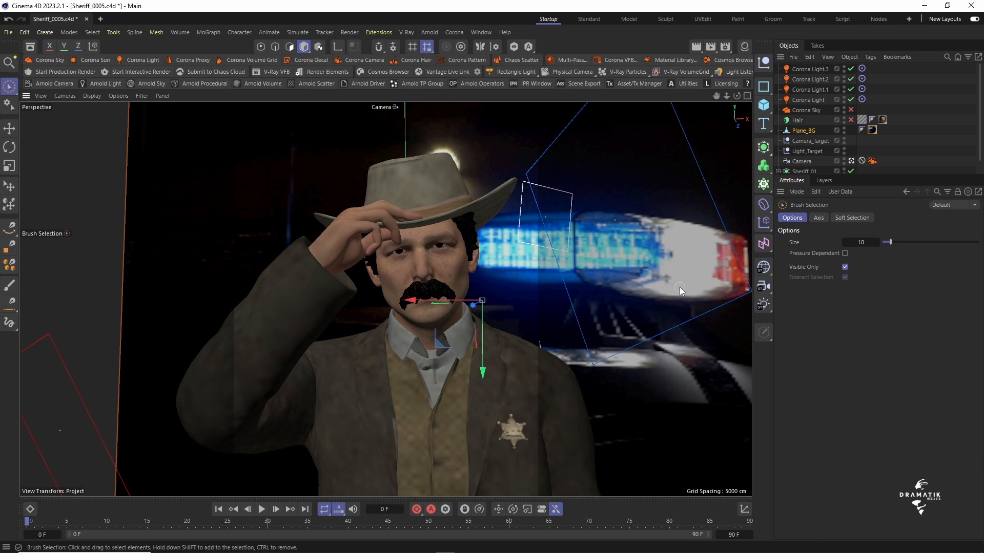
# Start a test render of the repositioned backdrop and minimize the VFB
pyautogui.click(632, 58)
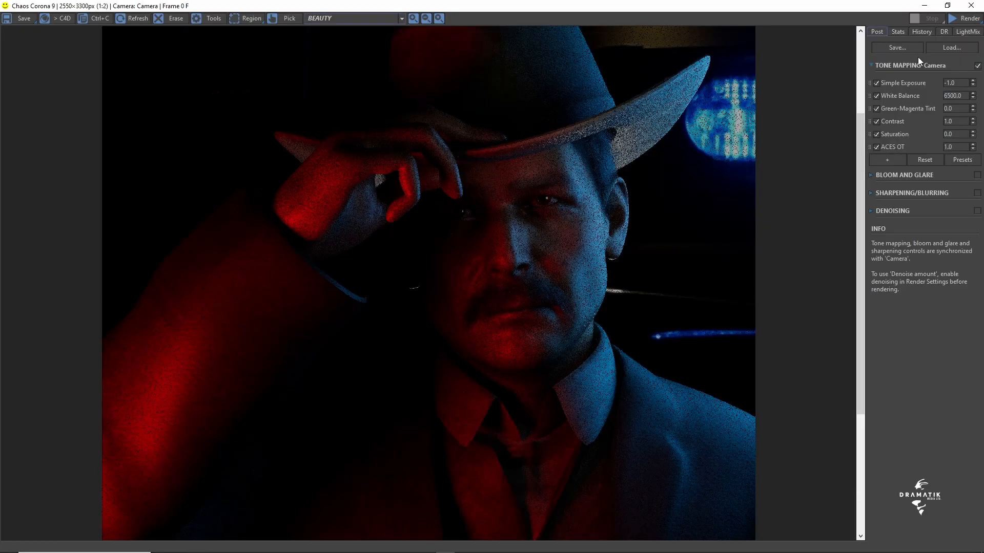
pyautogui.click(959, 20)
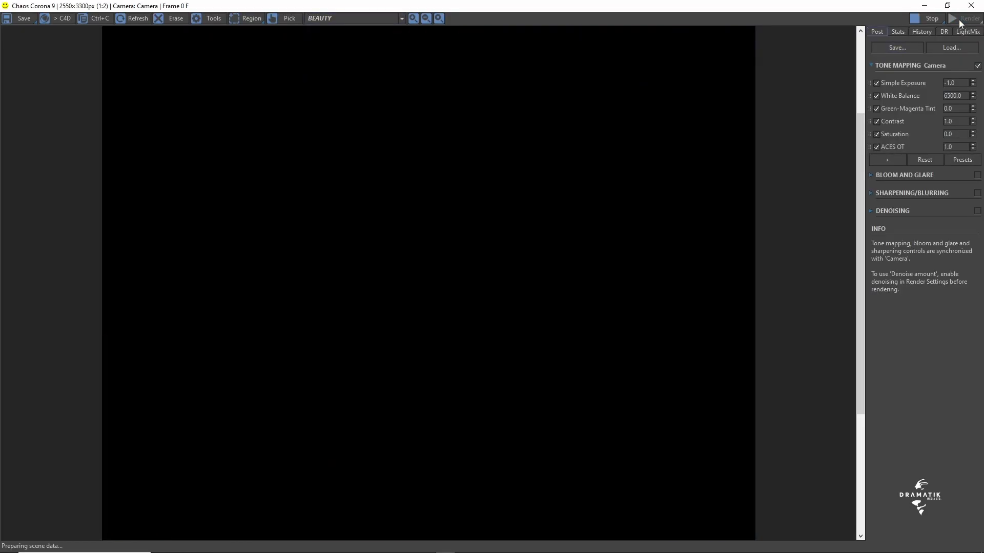
pyautogui.click(926, 8)
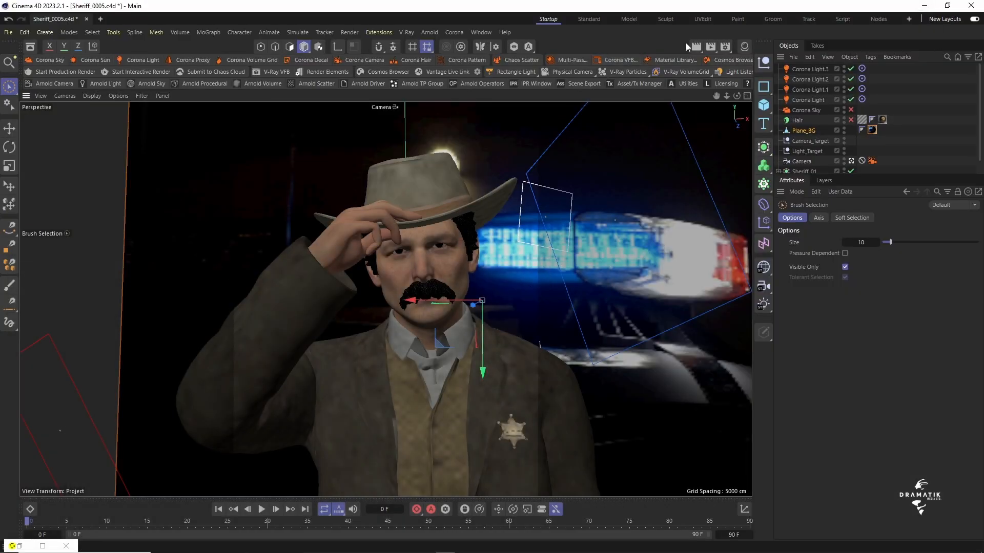
# Set the Light material's emission intensity to 3 and close its editor
pyautogui.click(743, 46)
pyautogui.doubleClick(606, 97)
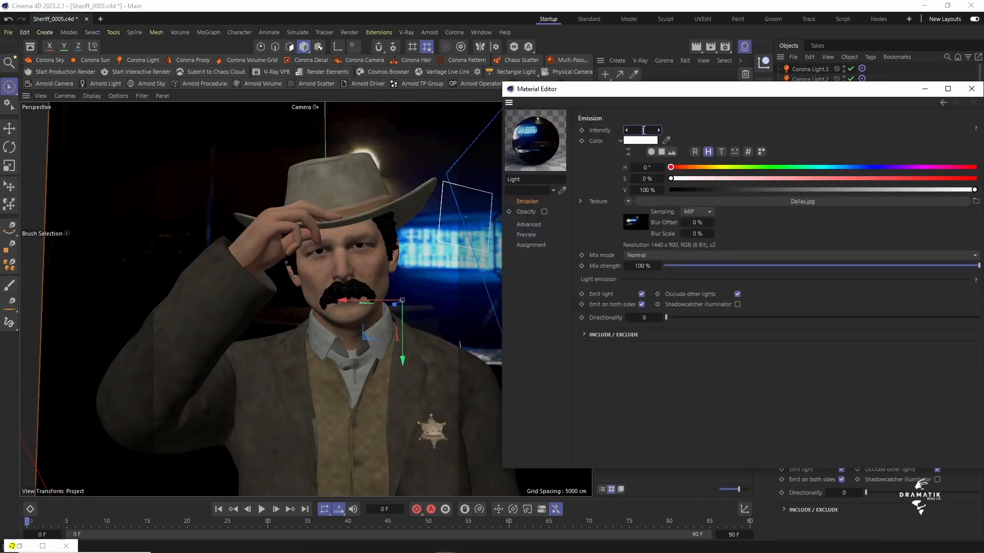
pyautogui.click(971, 89)
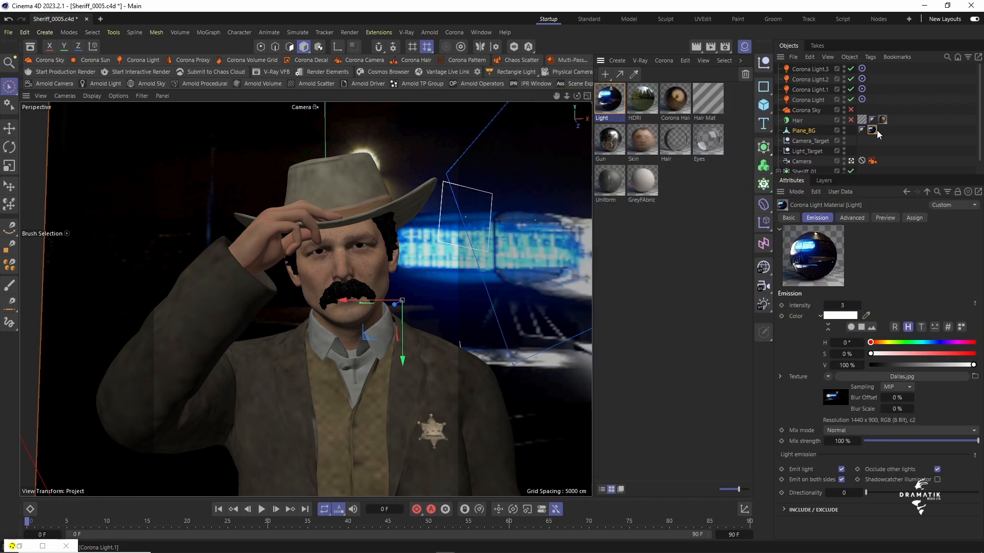
# Restore the VFB, restart the render with the brighter backdrop, and bring the whole hat into view
pyautogui.click(42, 546)
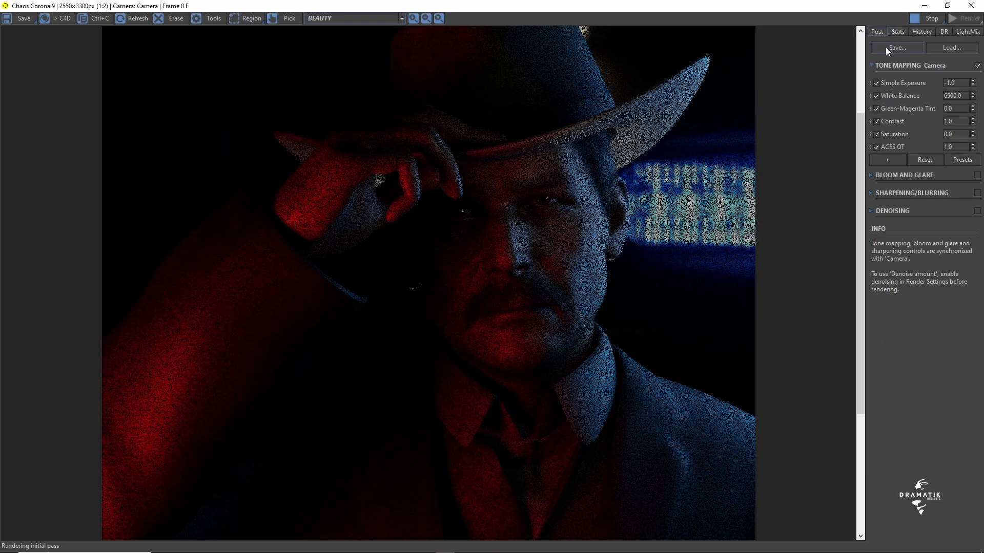
pyautogui.click(928, 19)
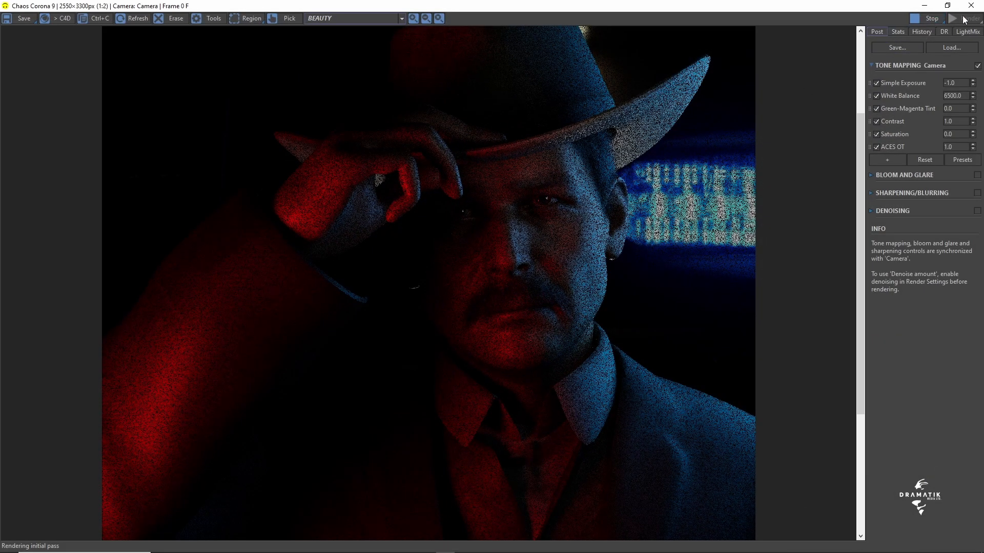
pyautogui.click(965, 19)
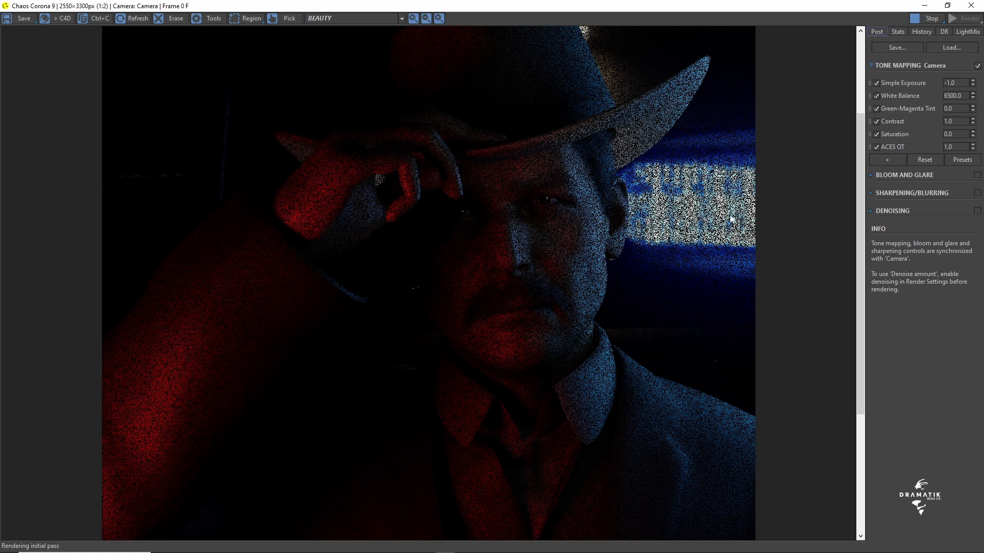
pyautogui.moveTo(861, 168); pyautogui.dragTo(868, 133)
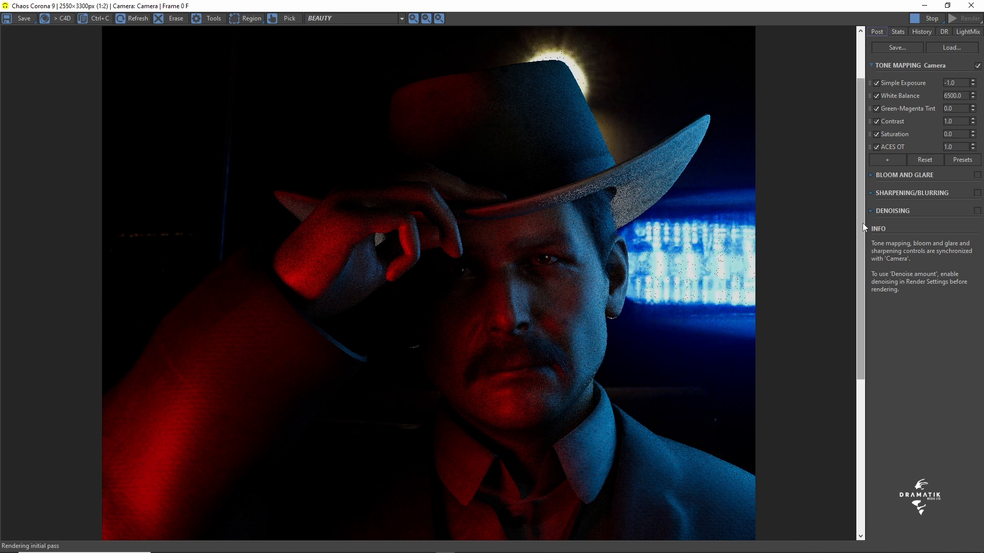
# Add Reinhard Highlight Compression to the camera's tone mapping and place it directly below Simple Exposure
pyautogui.click(893, 161)
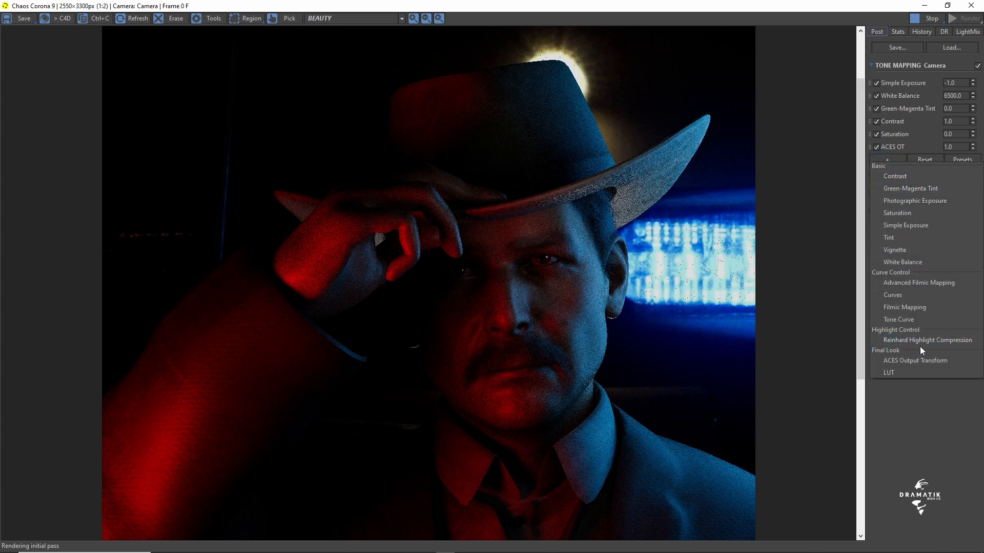
pyautogui.click(927, 341)
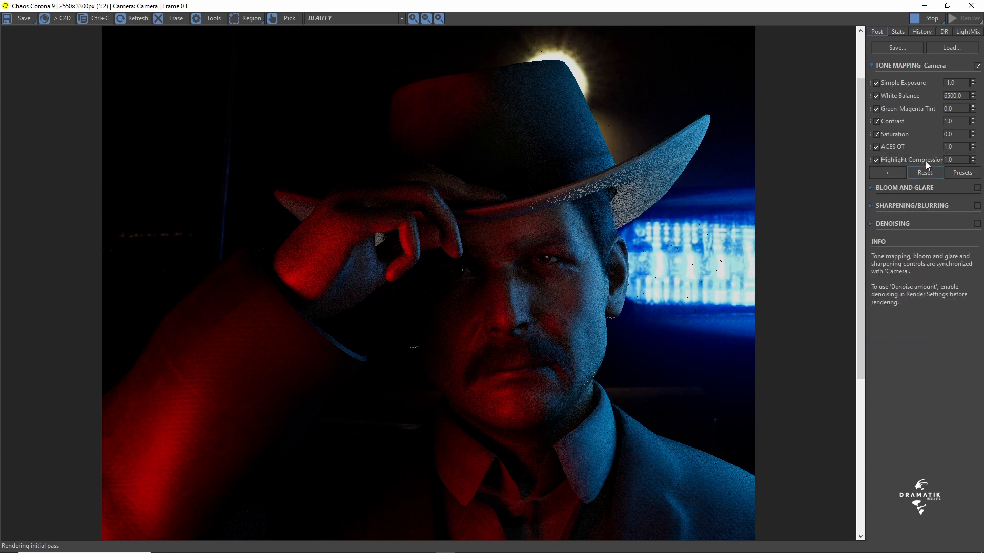
pyautogui.moveTo(899, 108); pyautogui.dragTo(898, 91)
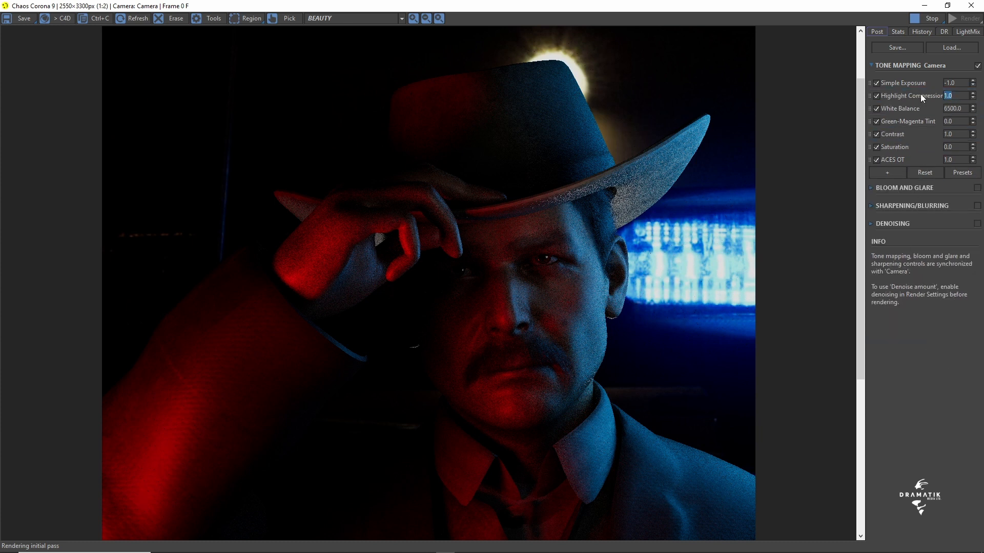
# Try a Highlight Compression of 3.0 in the camera's tone mapping and settle on 2.0
pyautogui.write('3')
pyautogui.press('Return')
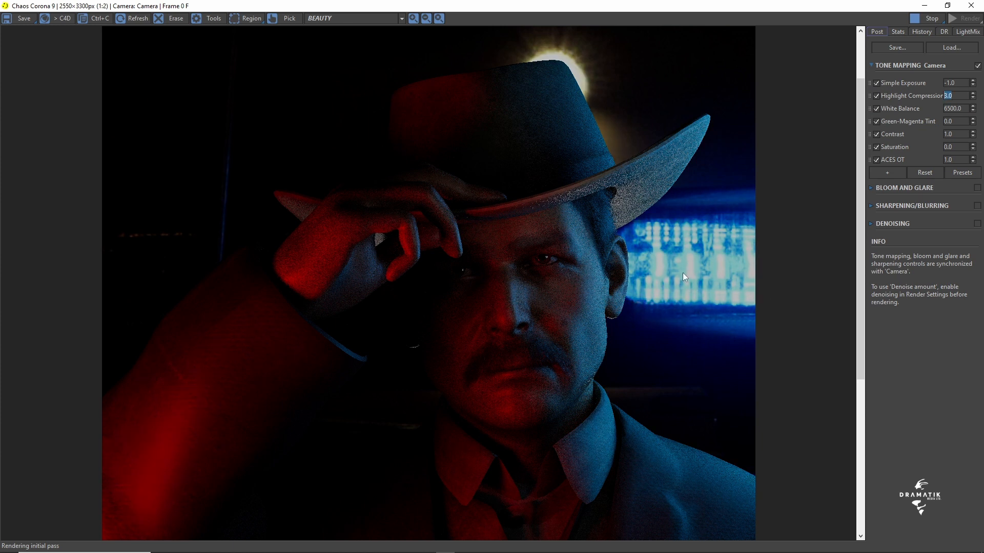
pyautogui.click(964, 95)
pyautogui.moveTo(964, 95); pyautogui.dragTo(935, 97)
pyautogui.write('2')
pyautogui.press('Return')
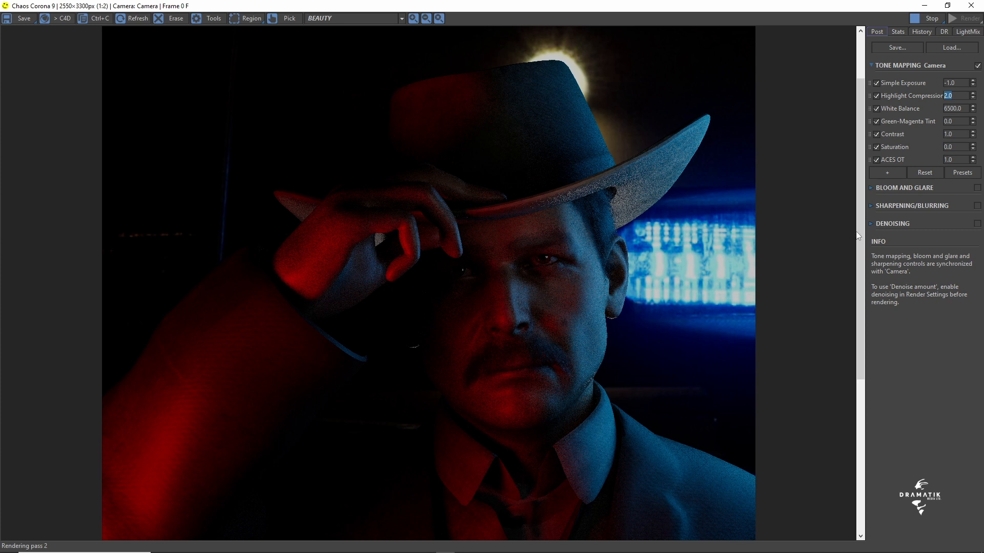
# Stop the render, leave the VFB, and set the intensity of Corona Light.2 to 15
pyautogui.click(933, 21)
pyautogui.click(971, 5)
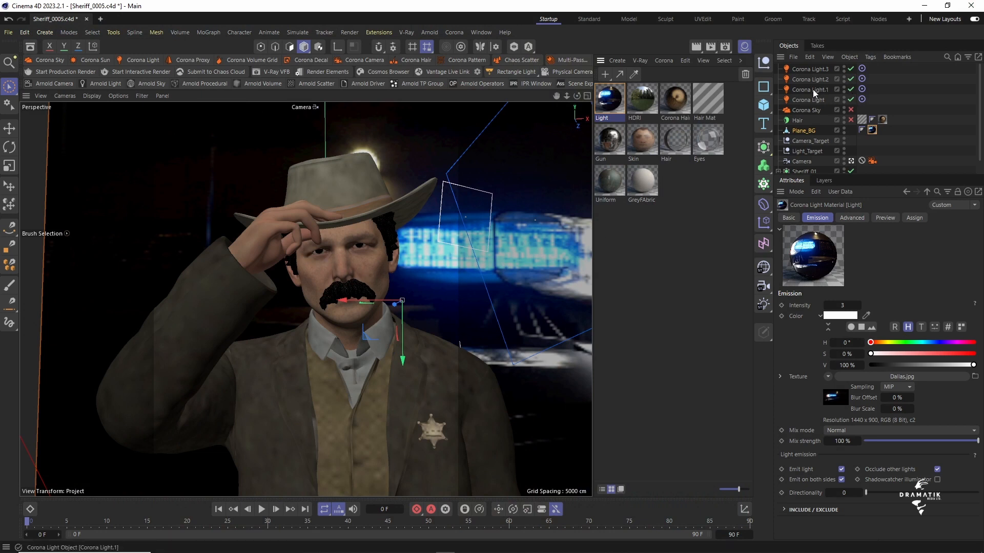
pyautogui.click(812, 89)
pyautogui.click(810, 80)
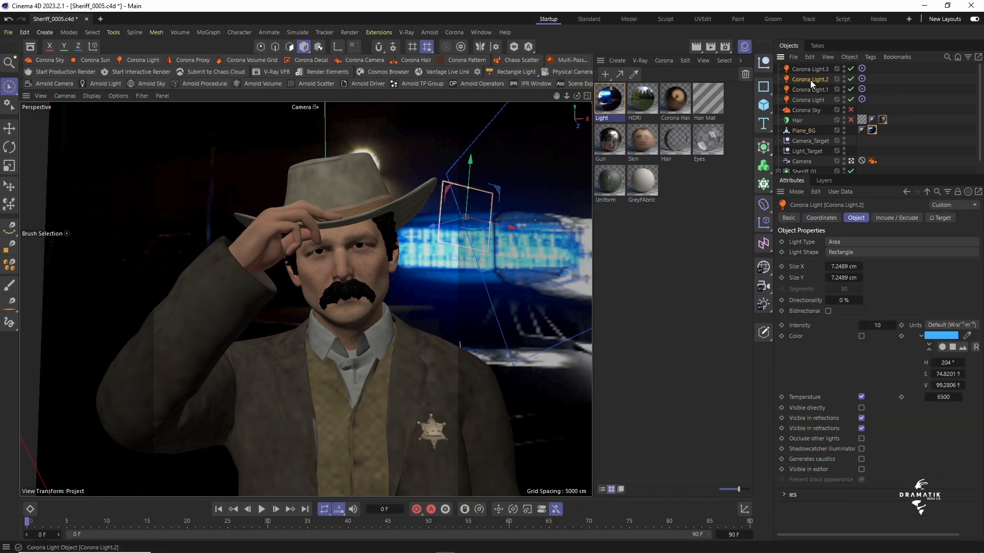
pyautogui.click(878, 326)
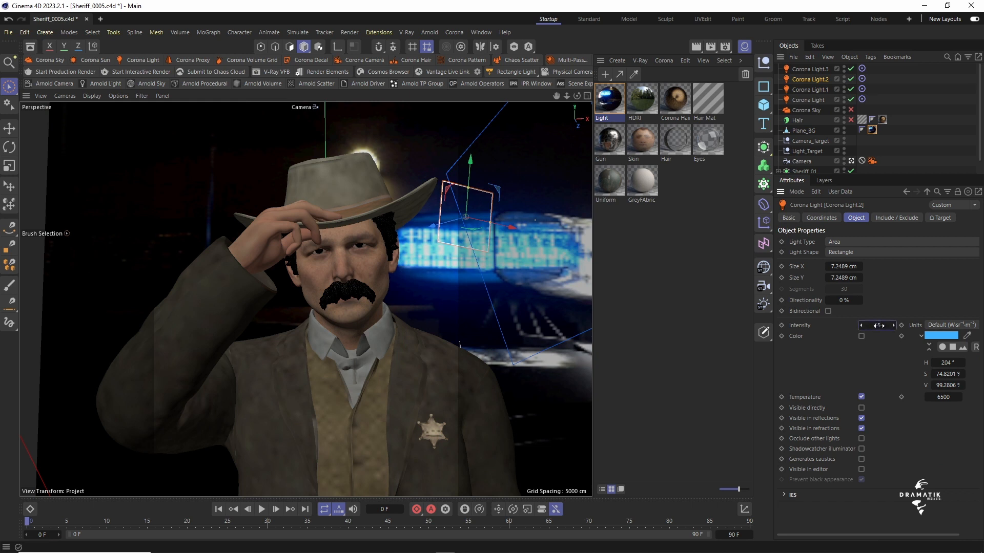
pyautogui.write('15')
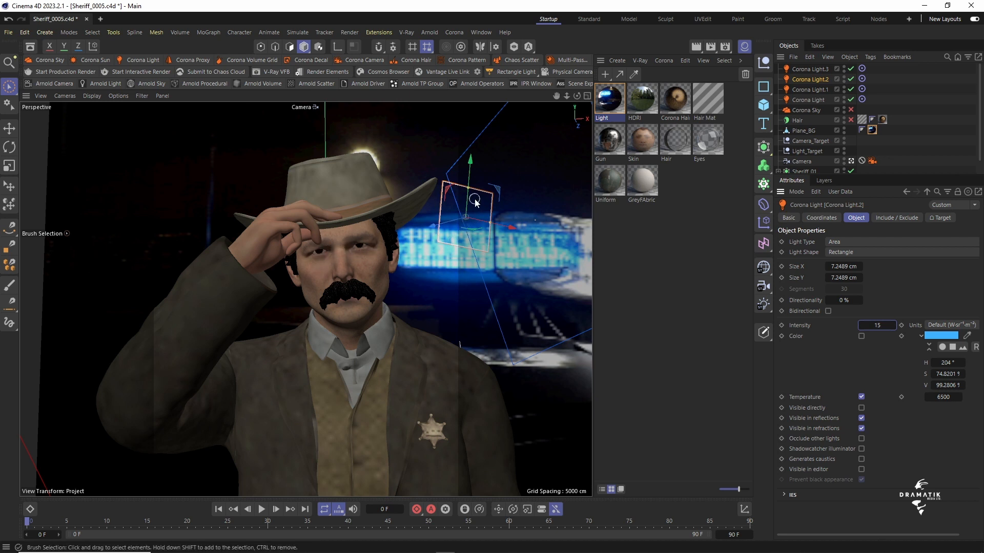
# Hide the material manager, clear the object selection, and enlarge the object list to show the whole scene
pyautogui.click(746, 47)
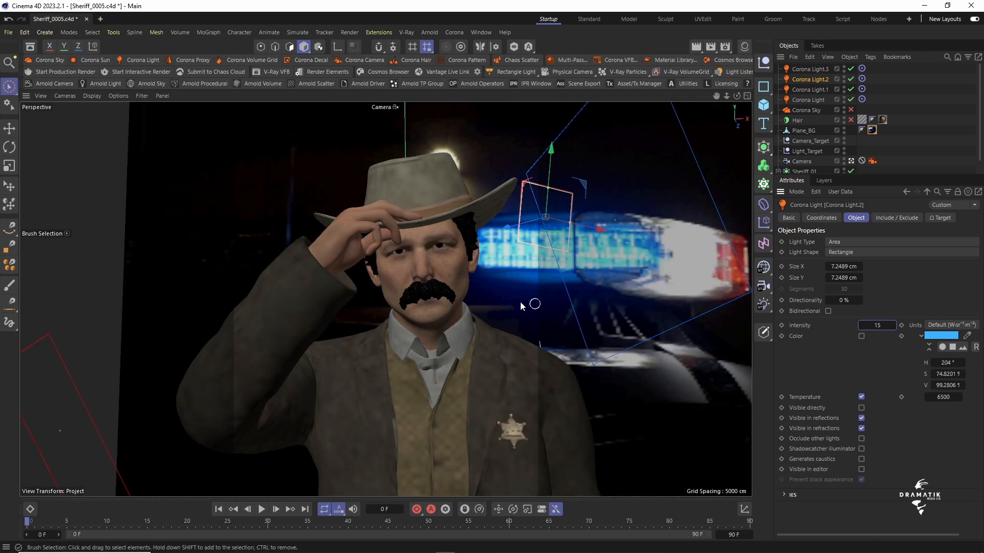
pyautogui.click(920, 100)
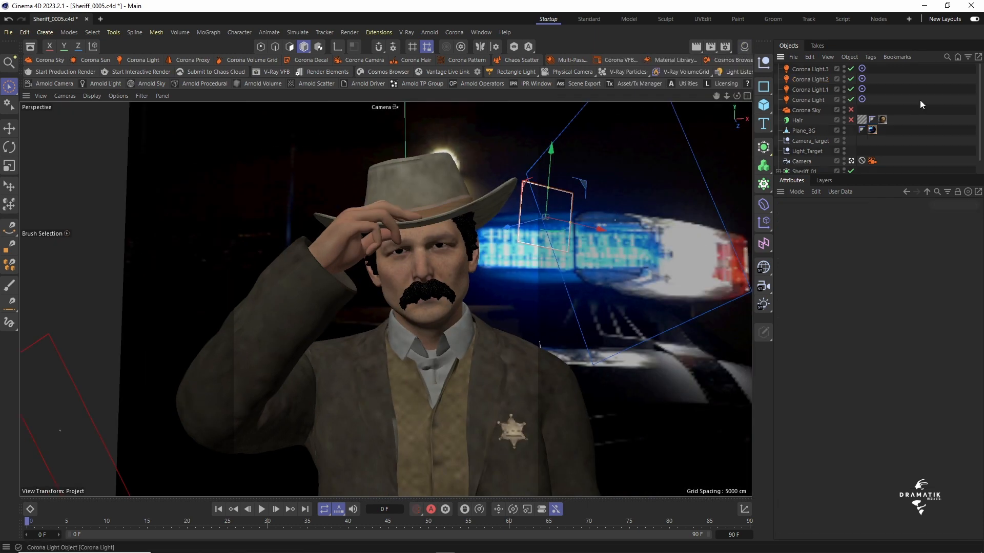
pyautogui.moveTo(884, 174); pyautogui.dragTo(884, 323)
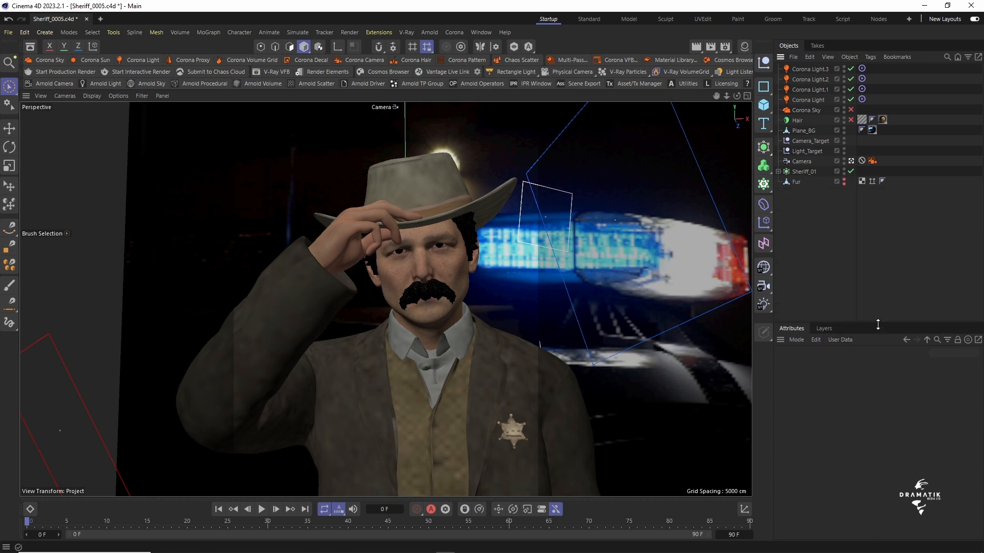
# Override and enable DOF on the camera's Corona Camera tag and set the aperture shape to Bladed
pyautogui.click(805, 161)
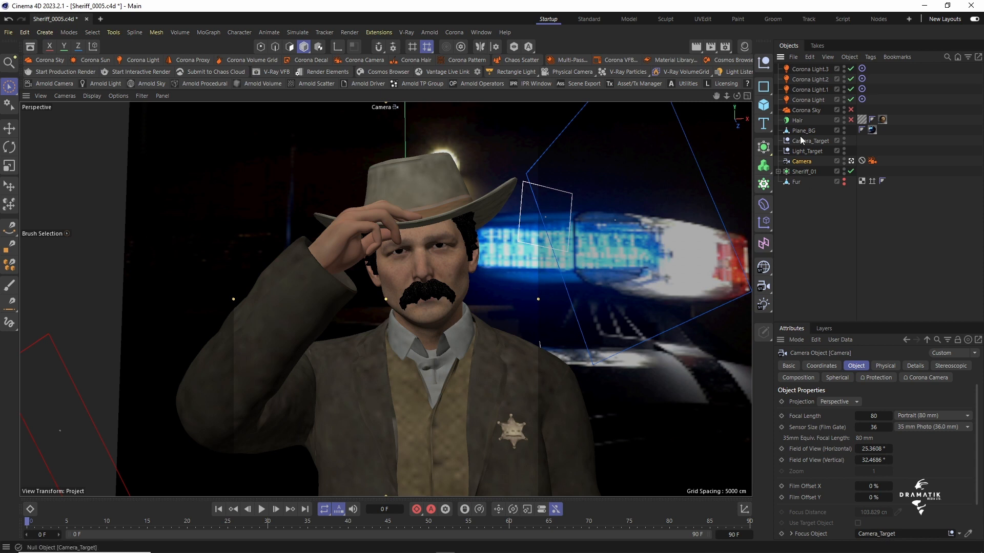
pyautogui.click(872, 160)
pyautogui.moveTo(861, 324); pyautogui.dragTo(861, 191)
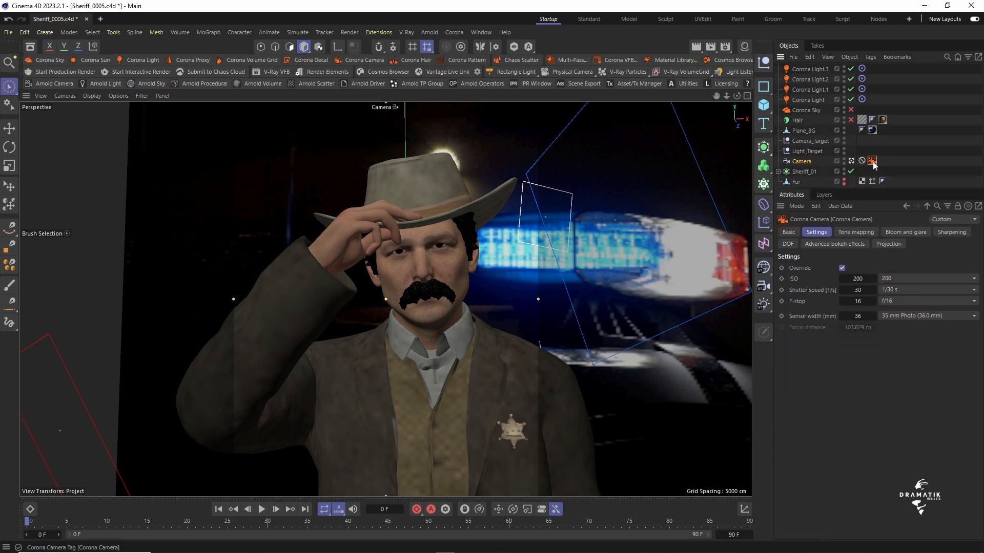
pyautogui.click(789, 245)
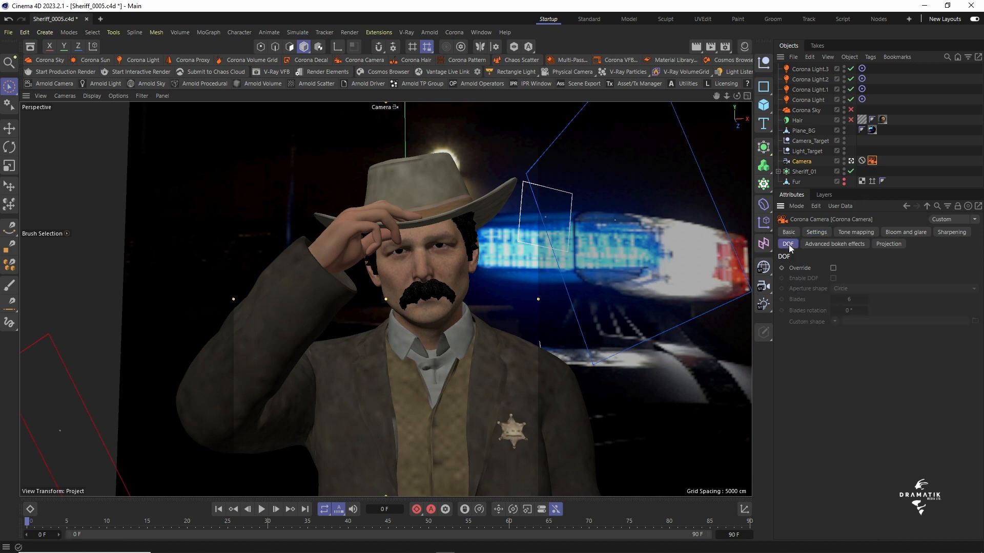
pyautogui.click(833, 268)
pyautogui.click(834, 278)
pyautogui.click(864, 290)
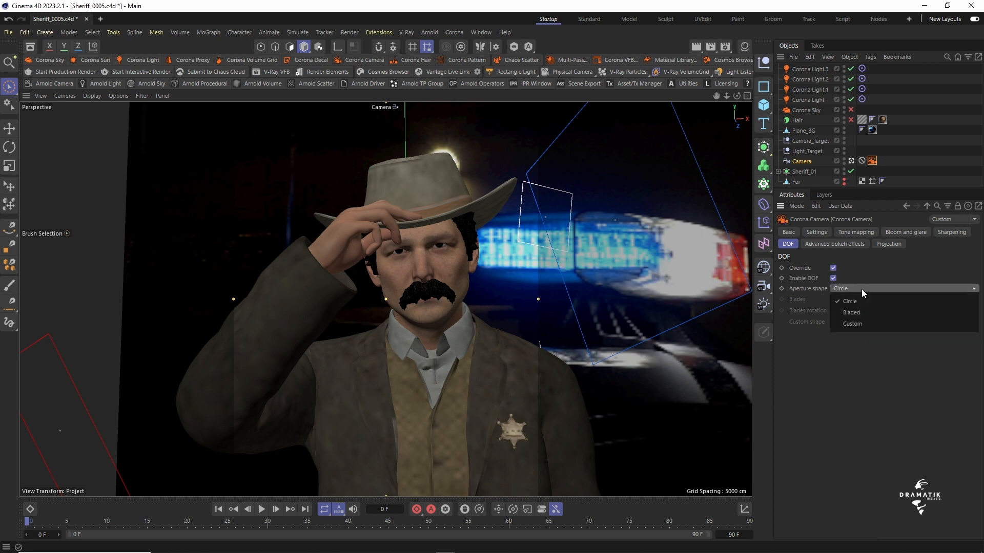
pyautogui.click(853, 313)
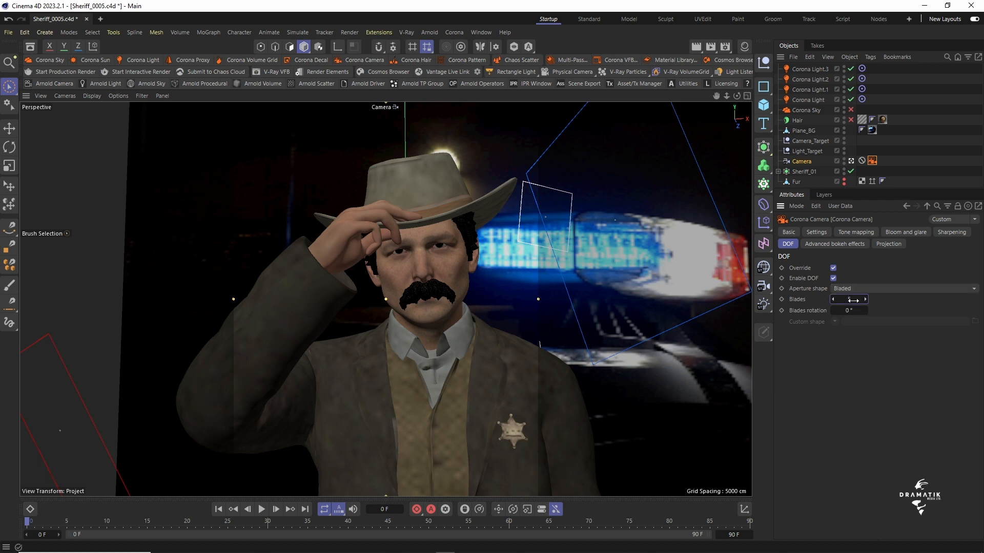
pyautogui.moveTo(850, 310); pyautogui.dragTo(838, 273)
# Set the Corona Camera tag's F-stop to f/2.8
pyautogui.click(816, 232)
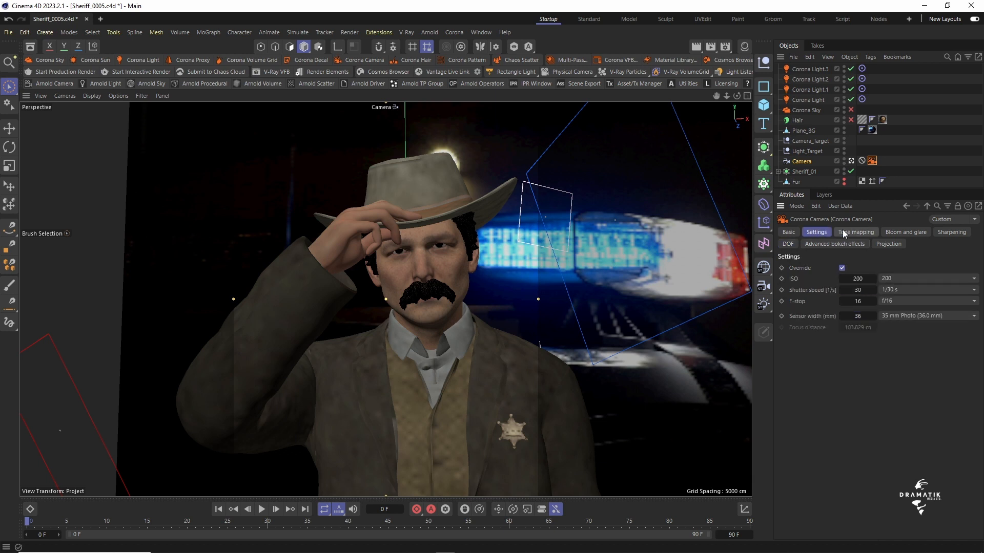
pyautogui.click(902, 302)
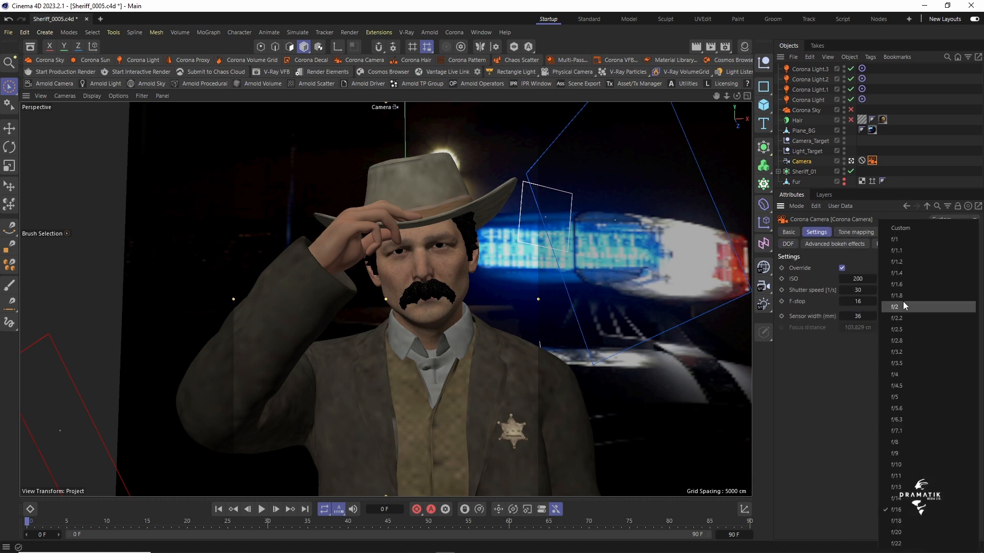
pyautogui.click(903, 340)
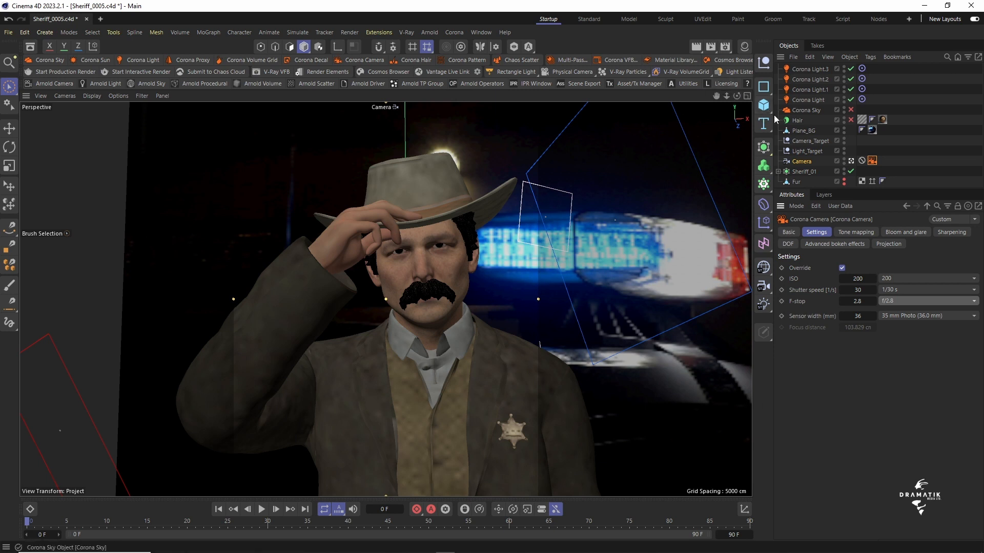
pyautogui.moveTo(774, 117); pyautogui.dragTo(795, 120)
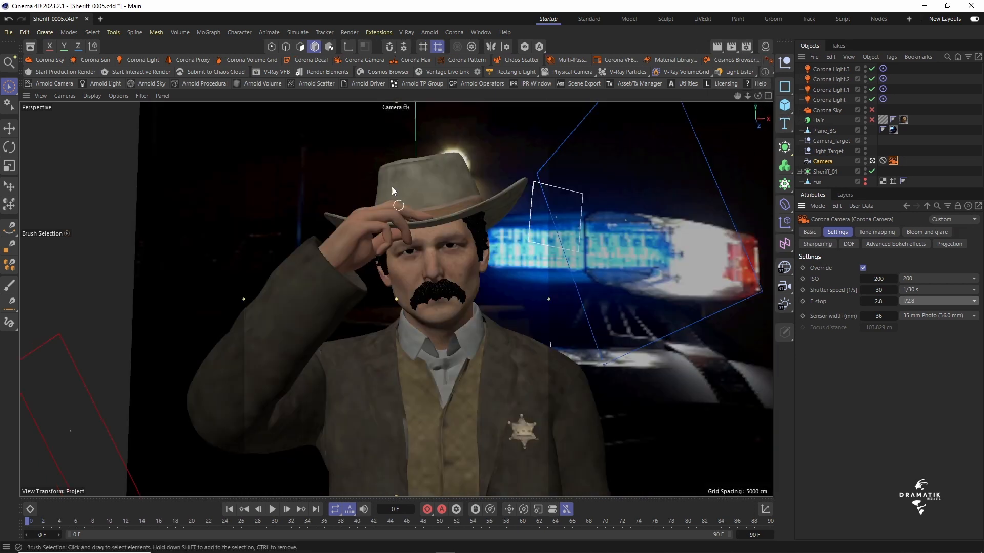
# Reopen the Corona VFB, start a test render to check the depth of field, and return to the scene
pyautogui.click(622, 60)
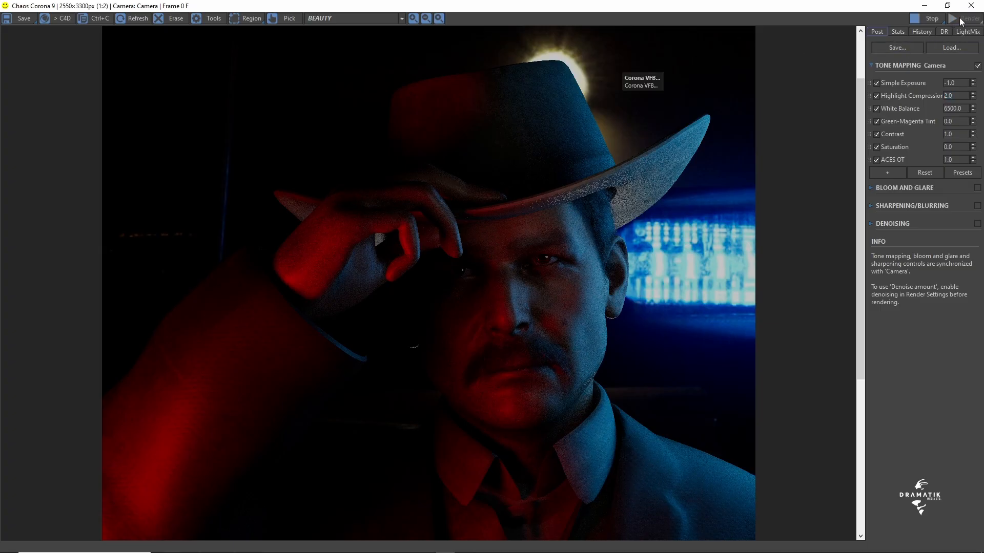
pyautogui.click(959, 18)
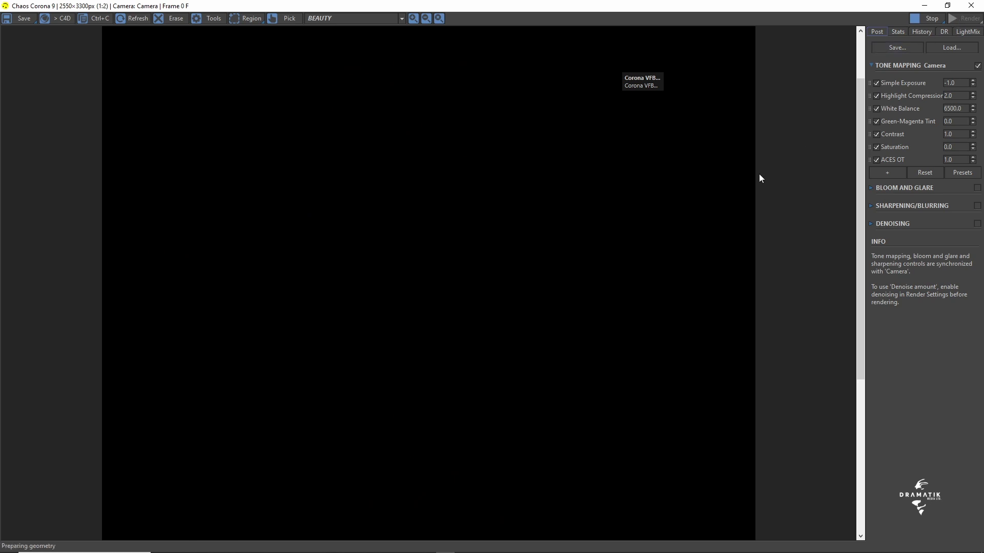
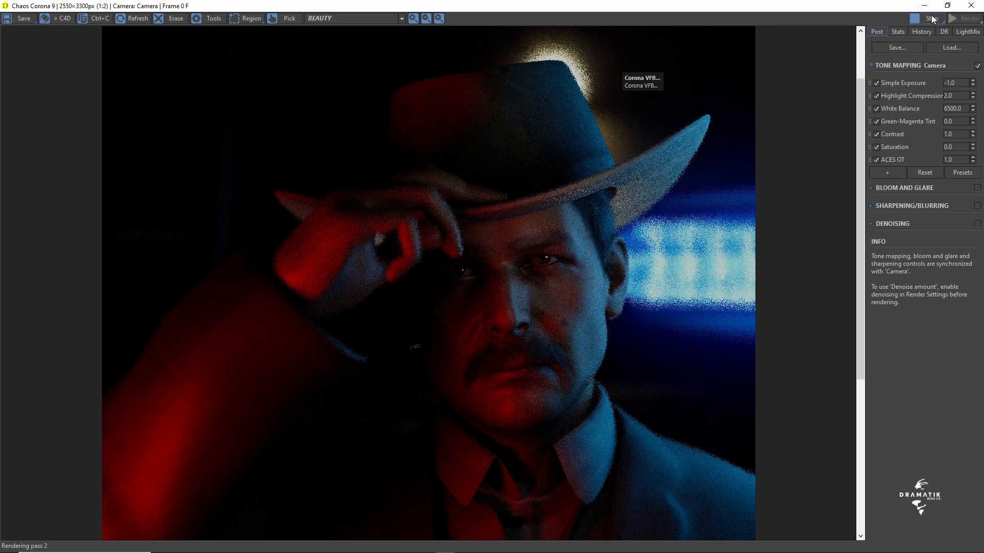
pyautogui.click(970, 5)
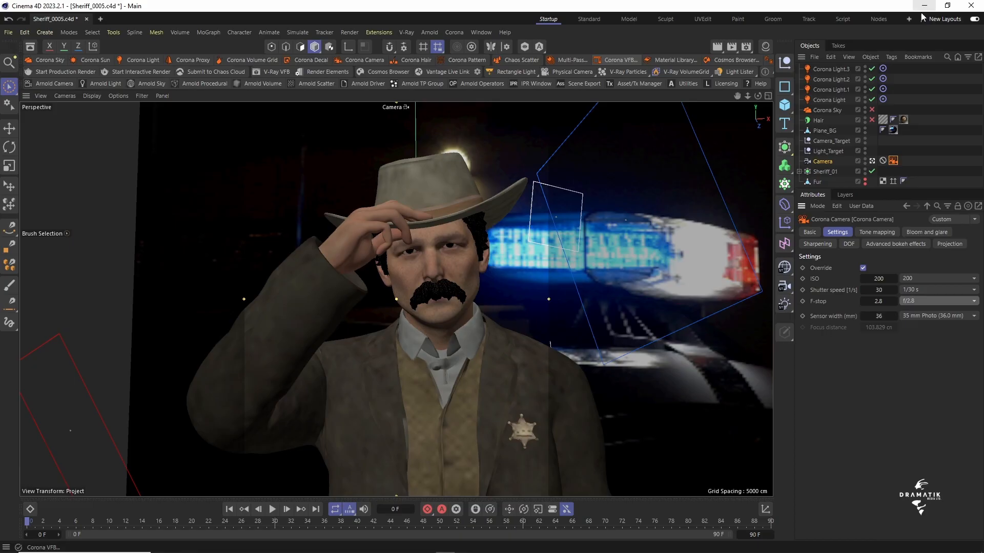
# Set the Corona Camera tag's F-stop to f/4 and restart the render in the VFB
pyautogui.click(914, 303)
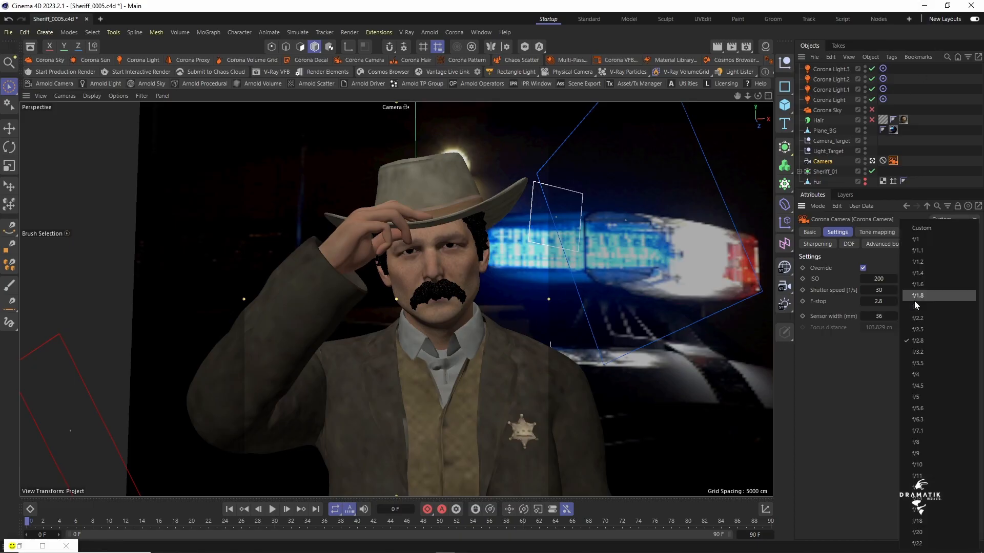
pyautogui.click(919, 376)
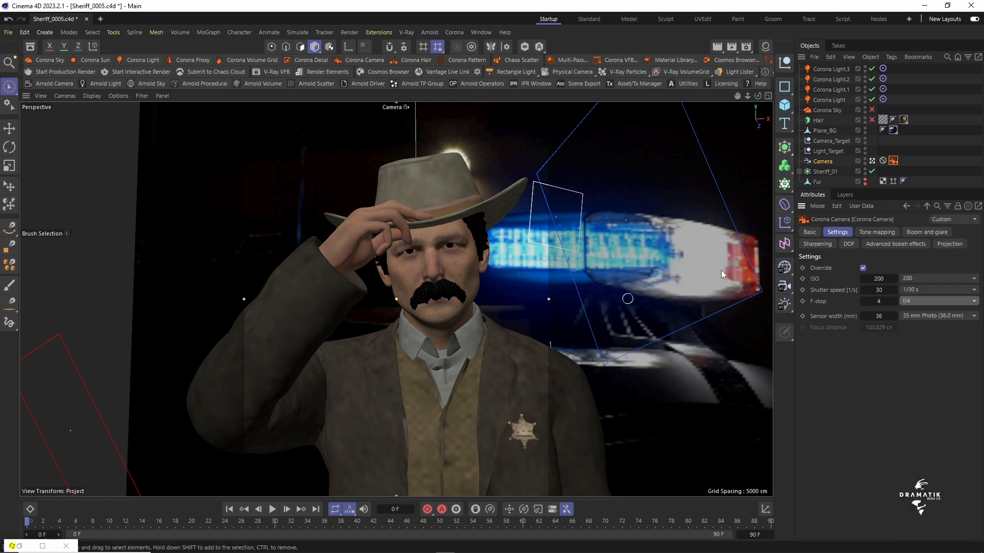
pyautogui.click(53, 546)
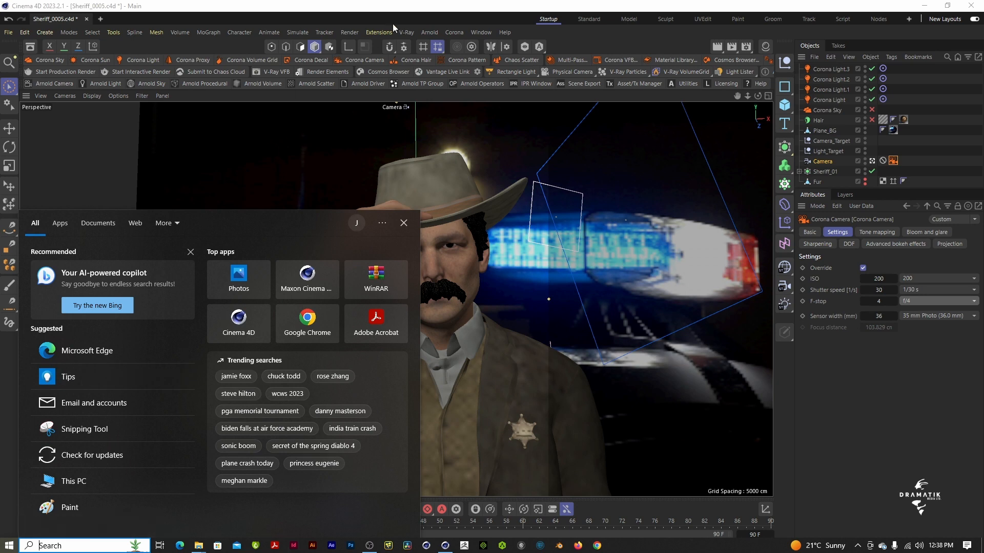
pyautogui.click(395, 7)
pyautogui.click(43, 546)
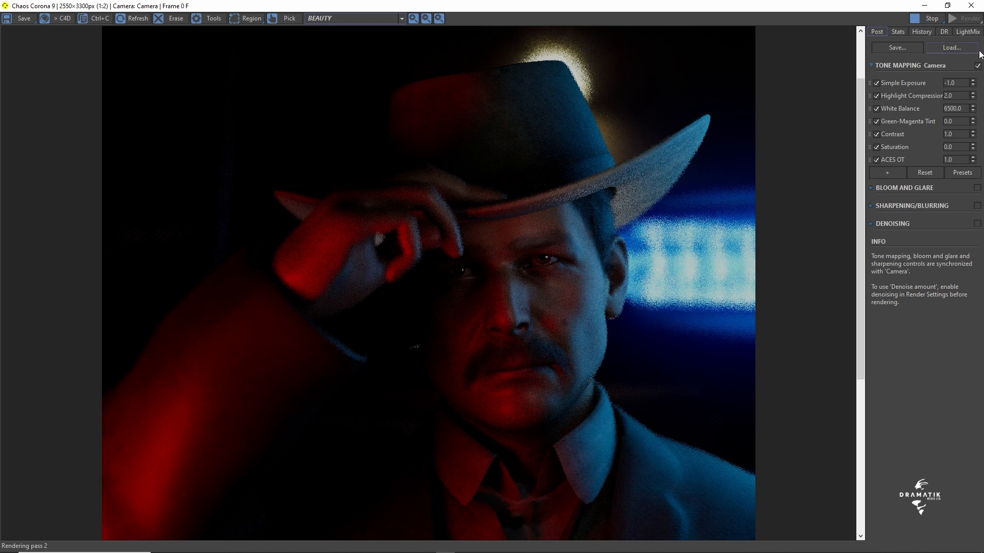
pyautogui.click(925, 19)
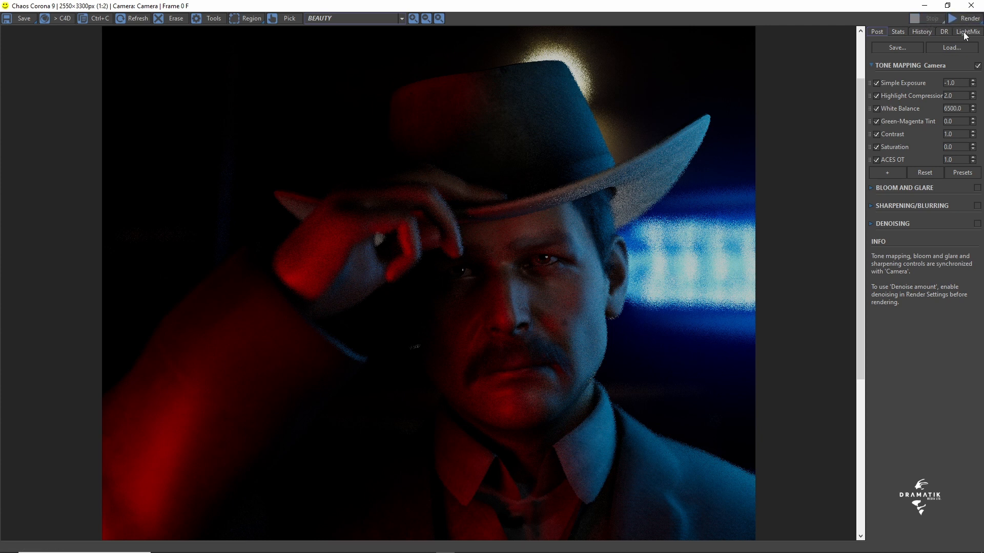
pyautogui.click(967, 21)
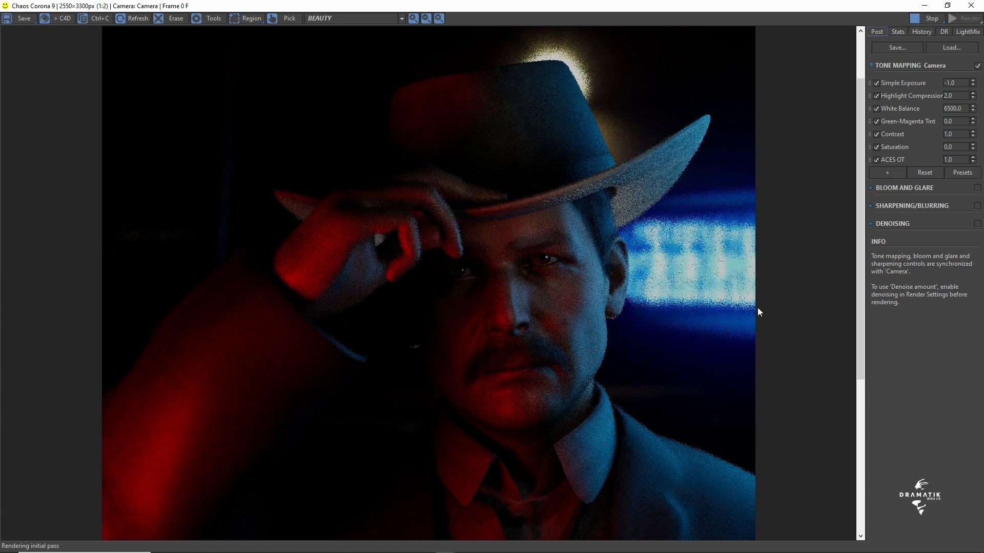
# Examine the progressing render from the hat and blurred backdrop down to the sheriff's badge
pyautogui.moveTo(863, 323); pyautogui.dragTo(863, 405)
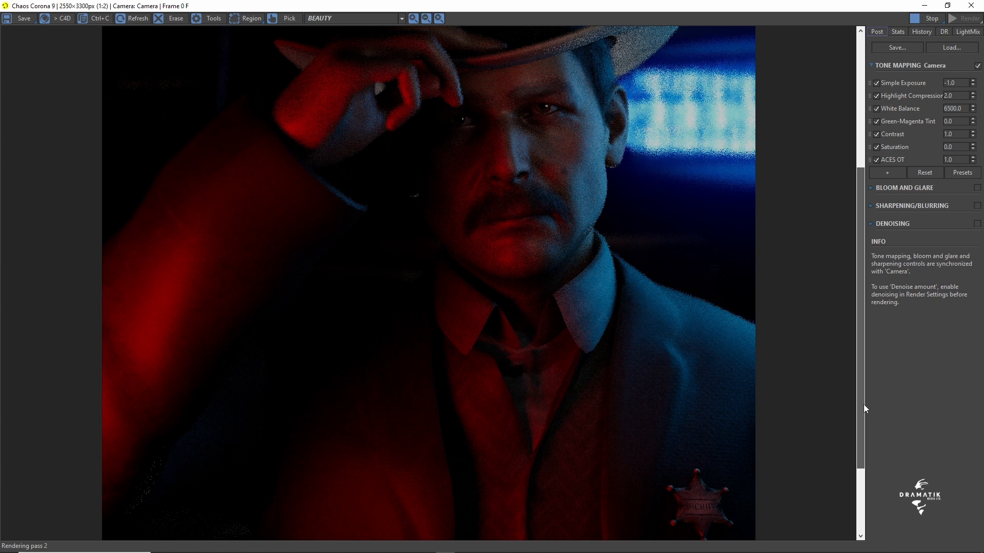
pyautogui.moveTo(863, 404); pyautogui.dragTo(880, 330)
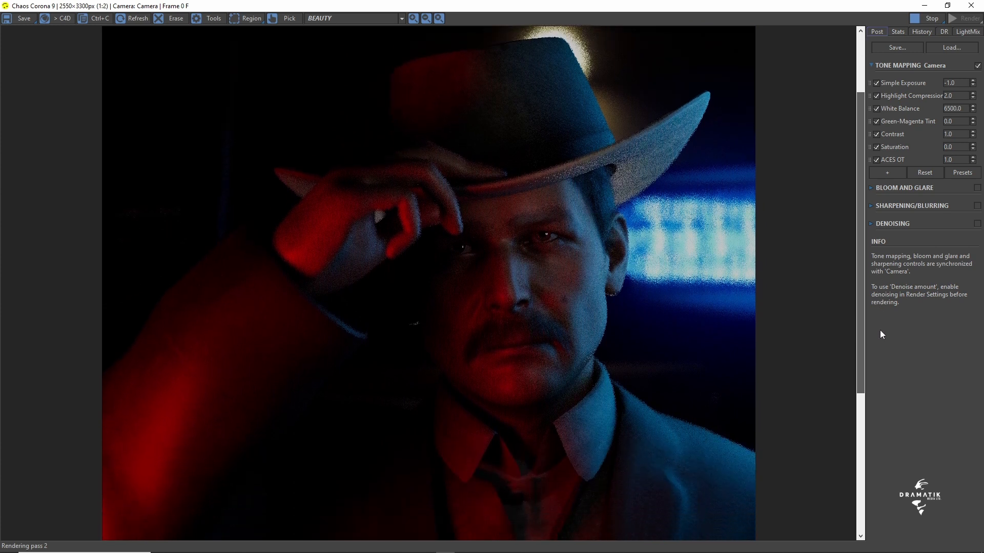
pyautogui.moveTo(880, 330); pyautogui.dragTo(880, 336)
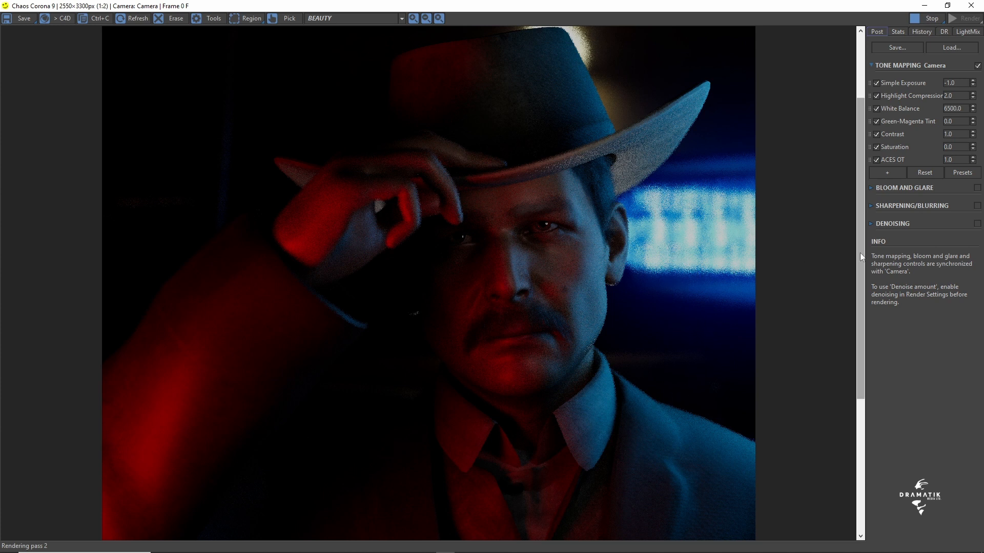
pyautogui.moveTo(859, 253); pyautogui.dragTo(865, 213)
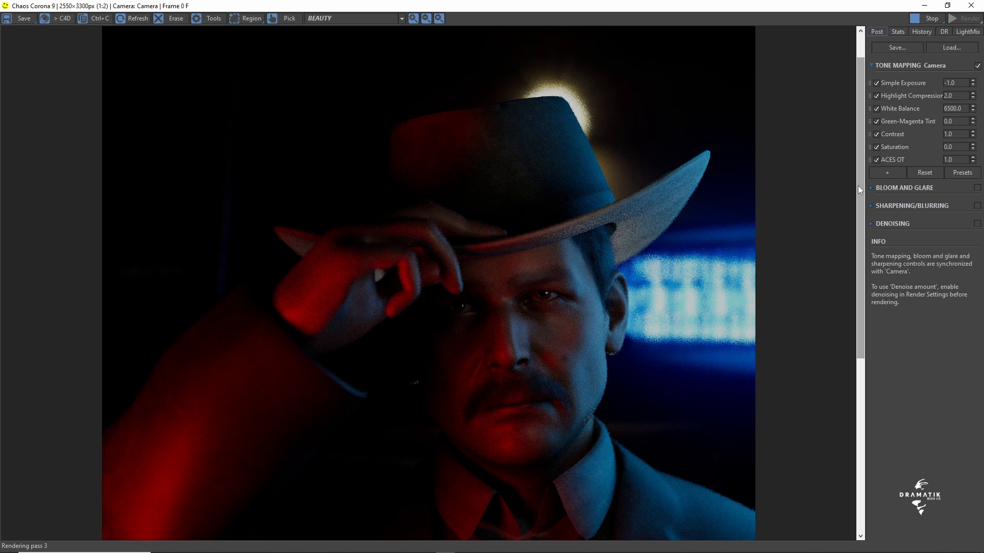
pyautogui.moveTo(859, 176); pyautogui.dragTo(863, 216)
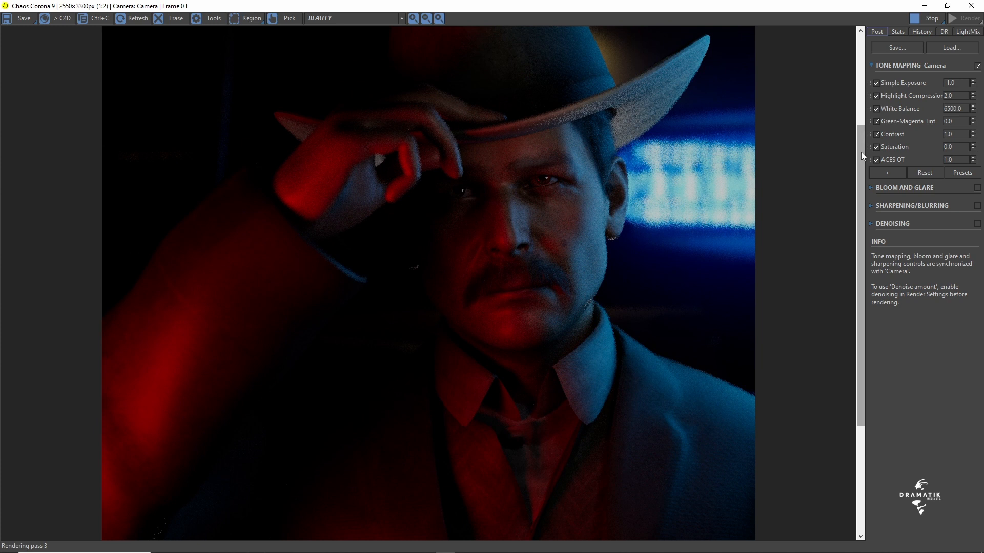
# Add a Vignette operator to the camera's tone mapping
pyautogui.click(890, 171)
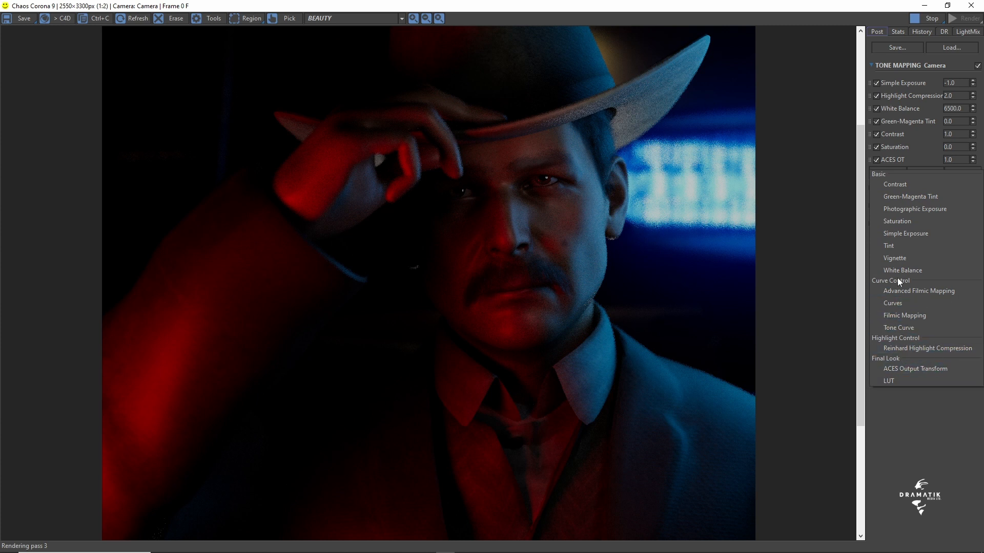
pyautogui.click(901, 258)
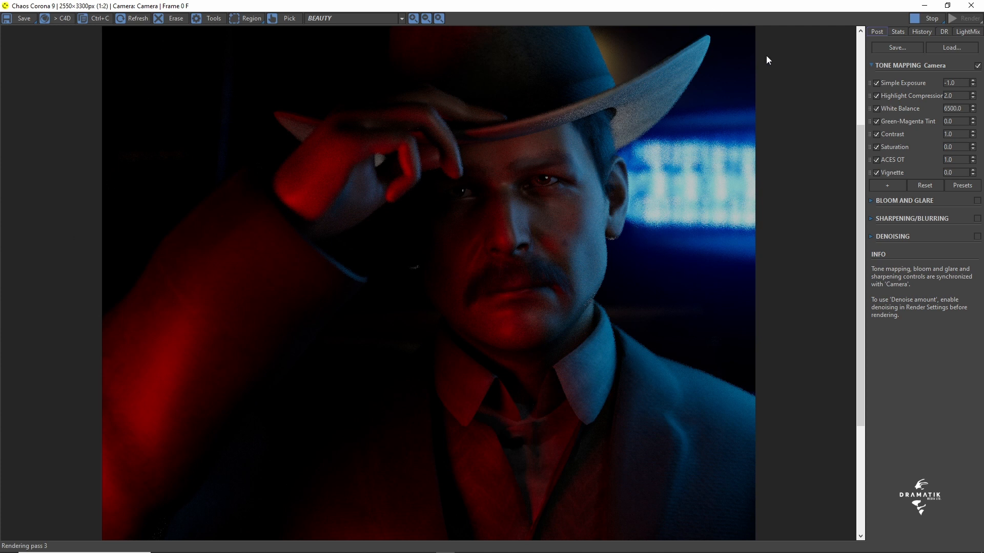
# Try a Vignette strength of 3 in the tone mapping and check its effect from the badge up to the face
pyautogui.click(952, 172)
pyautogui.moveTo(859, 232); pyautogui.dragTo(877, 338)
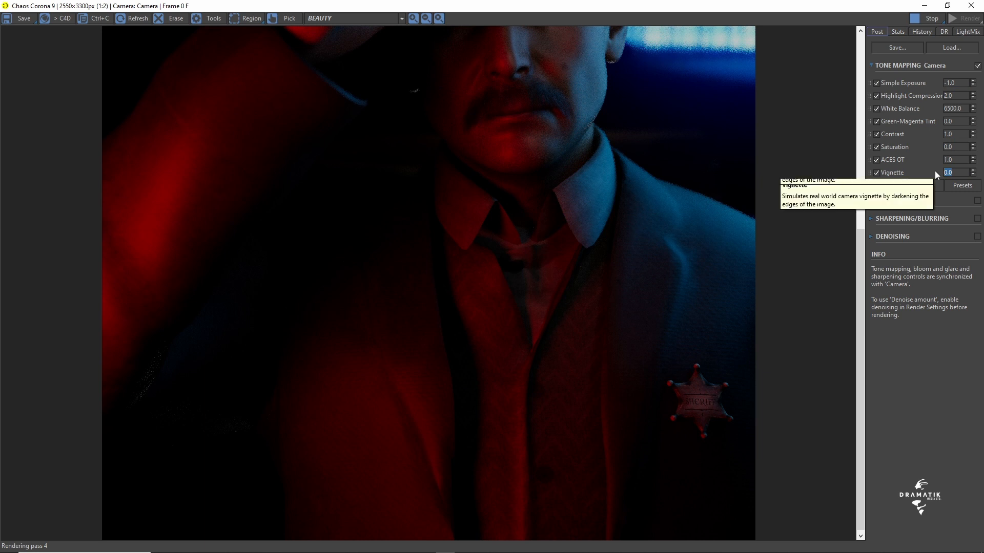
pyautogui.write('3')
pyautogui.press('Return')
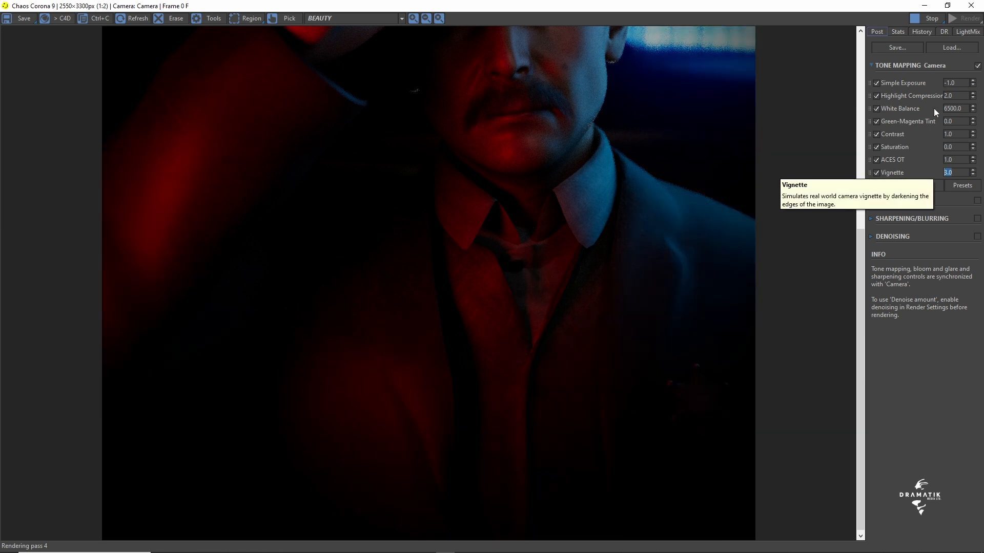
pyautogui.moveTo(862, 263); pyautogui.dragTo(879, 211)
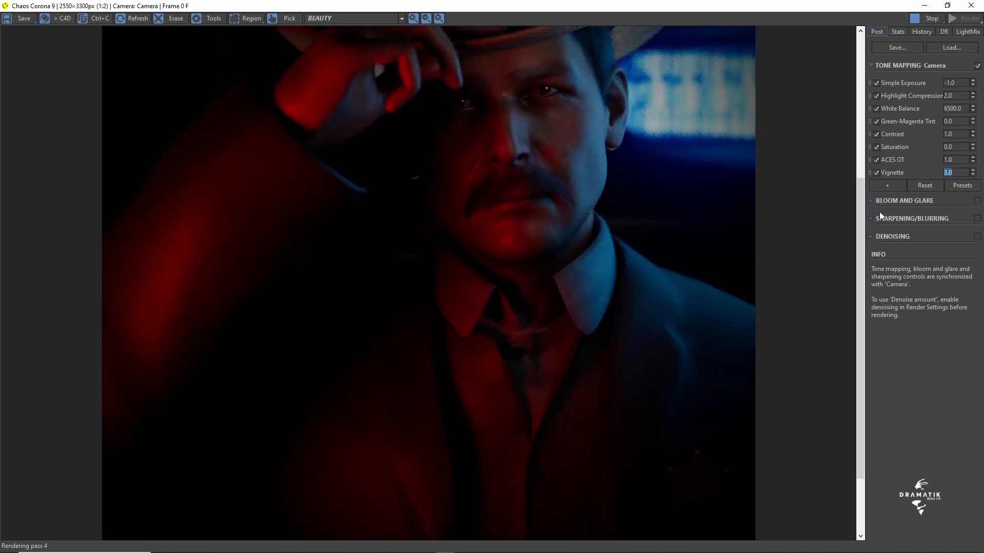
# Reduce the tone mapping Vignette to 1.5 and check the render from the hat down to the jacket
pyautogui.click(951, 174)
pyautogui.write('1.5')
pyautogui.press('Return')
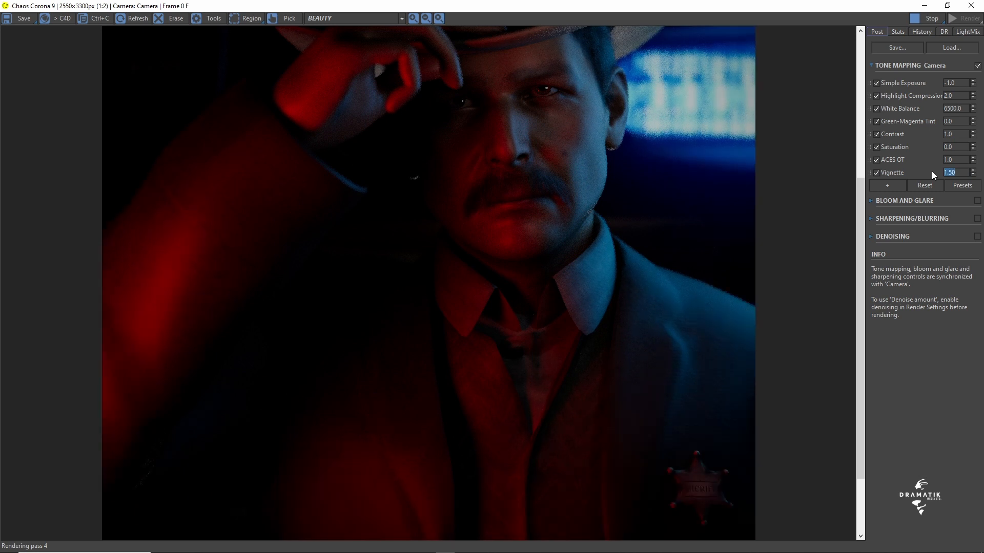
pyautogui.scroll(-3, 843, 270)
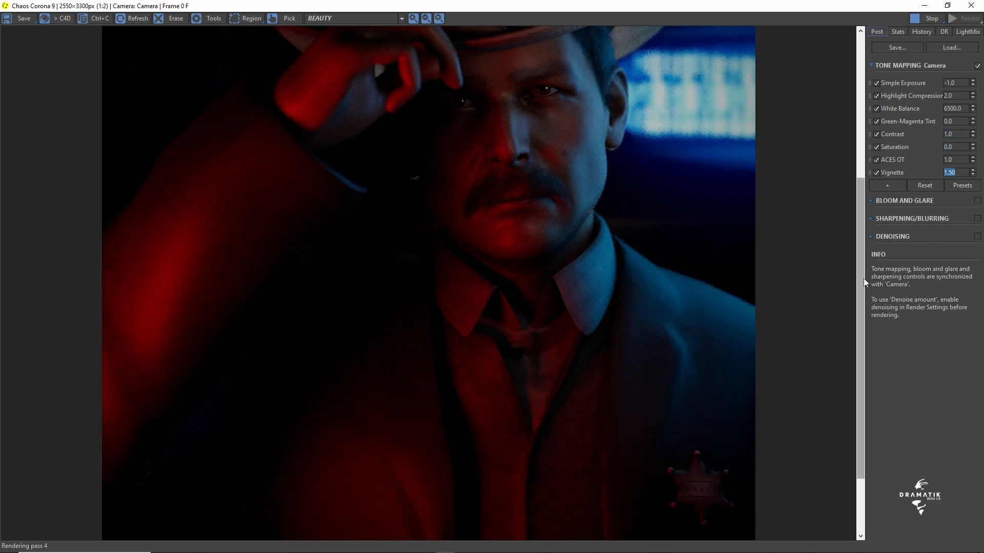
pyautogui.scroll(5, 869, 220)
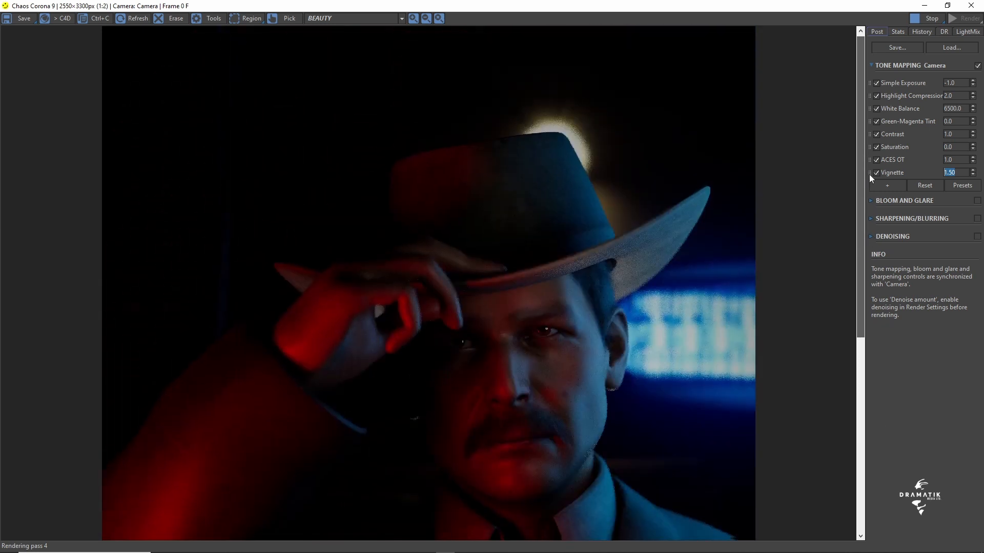
pyautogui.scroll(-5, 871, 215)
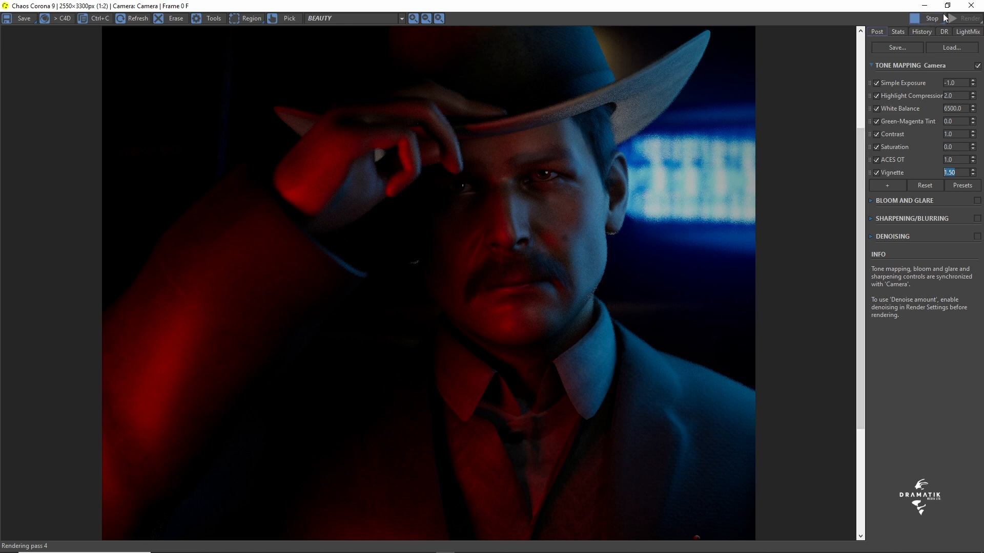
# Leave the camera view in the scene and move Corona Light.3 forward from behind the backdrop plane, closer to the sheriff's back
pyautogui.click(925, 5)
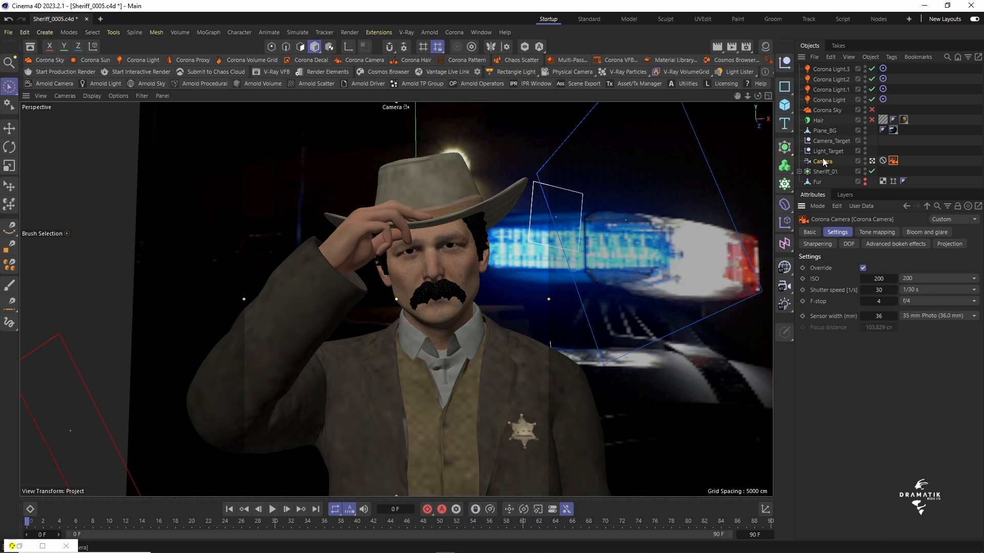
pyautogui.click(831, 69)
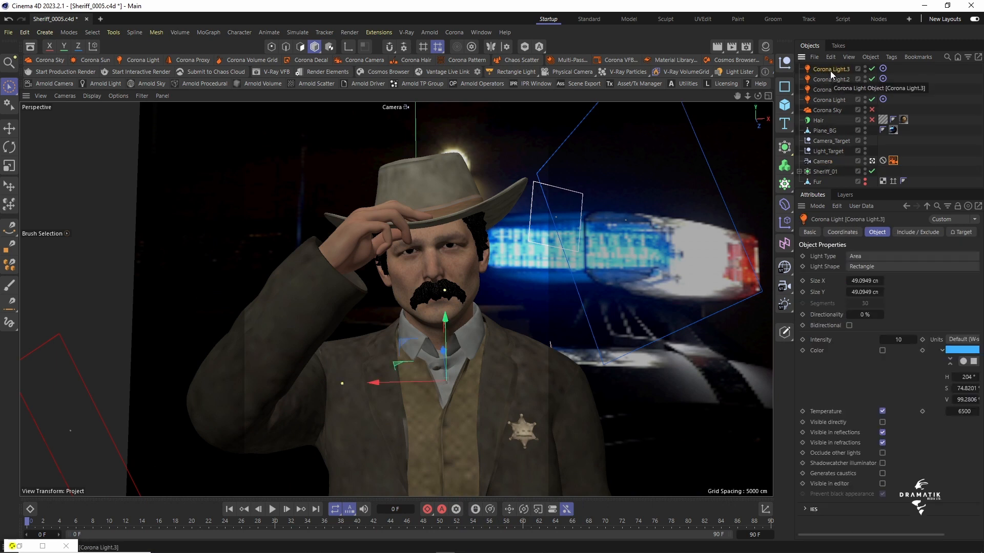
pyautogui.click(872, 162)
pyautogui.moveTo(758, 95); pyautogui.dragTo(853, 111)
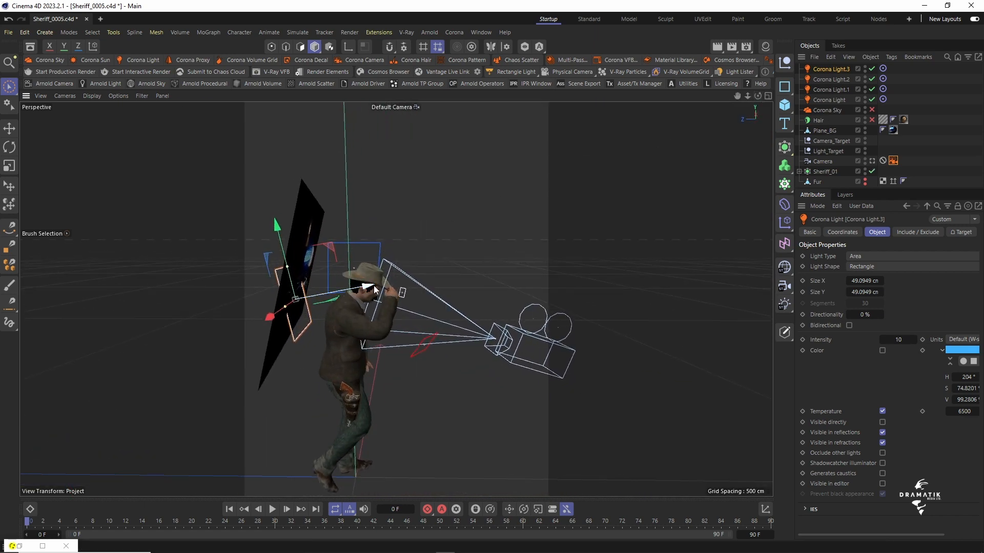
pyautogui.moveTo(374, 290); pyautogui.dragTo(391, 290)
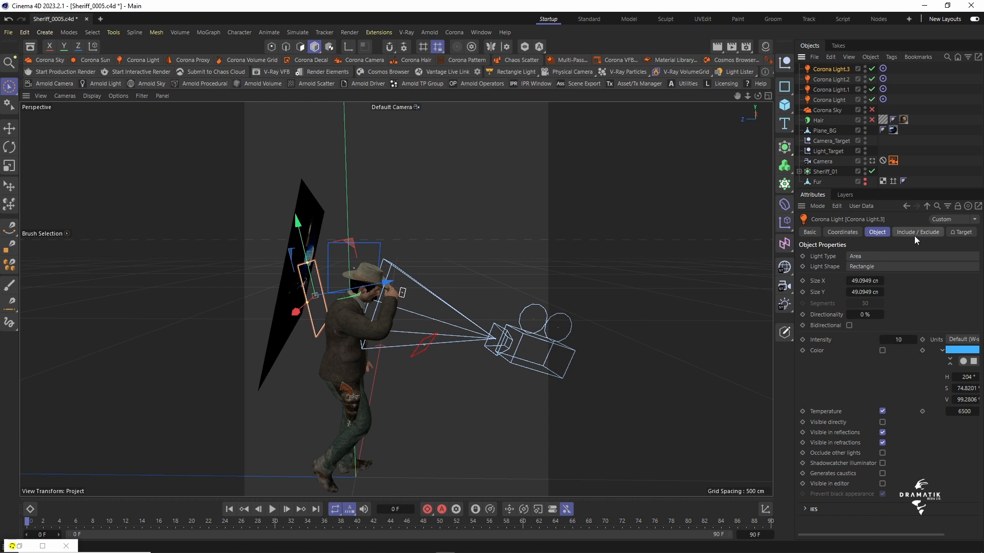
# Exclude Plane_BG from Corona Light.3 and return to the scene camera's view
pyautogui.click(928, 232)
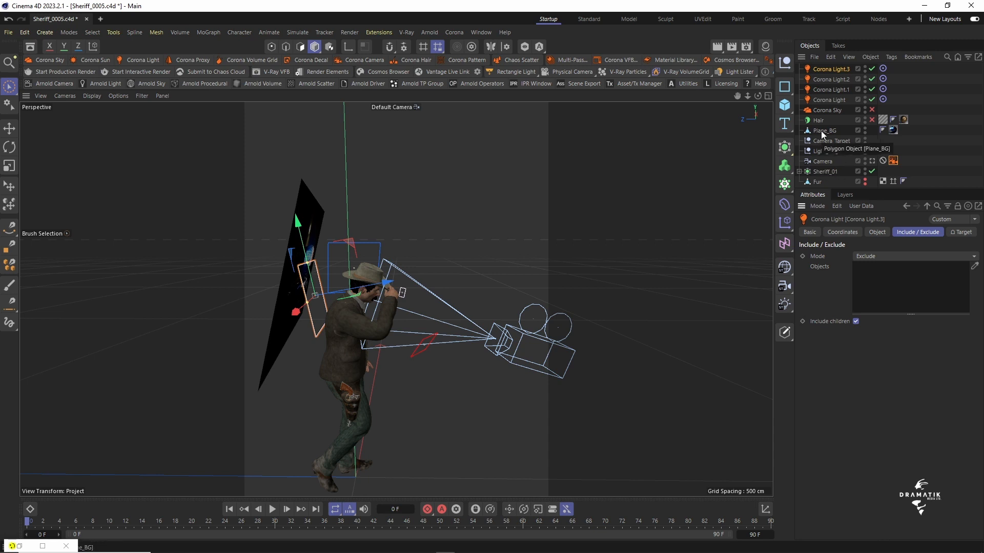
pyautogui.moveTo(821, 131); pyautogui.dragTo(832, 144)
pyautogui.moveTo(890, 294); pyautogui.dragTo(890, 294)
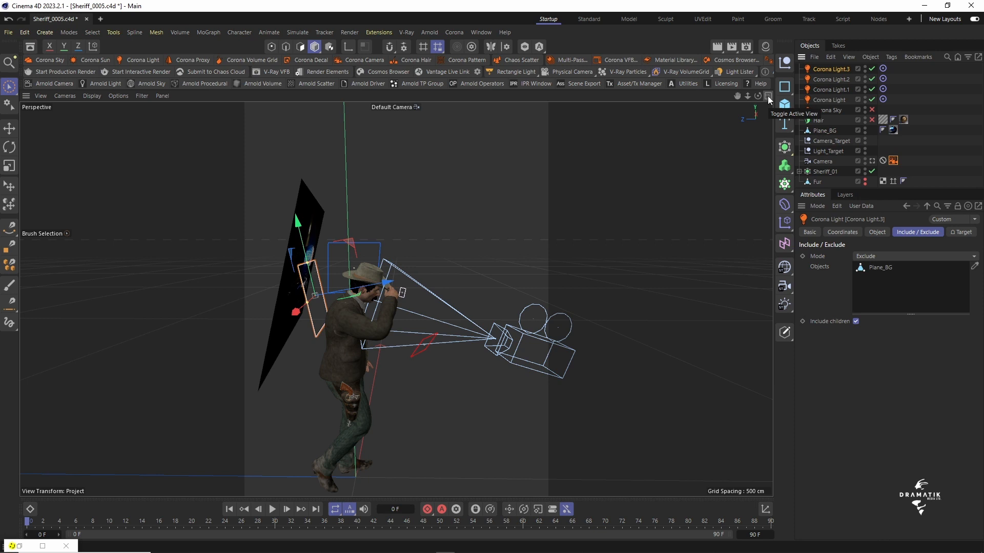
pyautogui.click(871, 161)
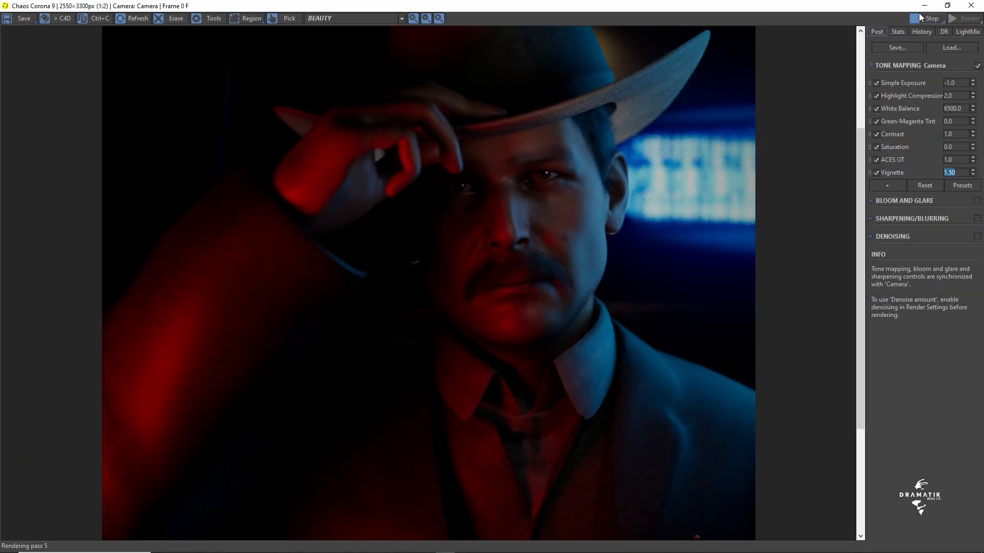
# Restart the render in the Corona VFB and set the tone mapping Vignette to 1
pyautogui.click(966, 19)
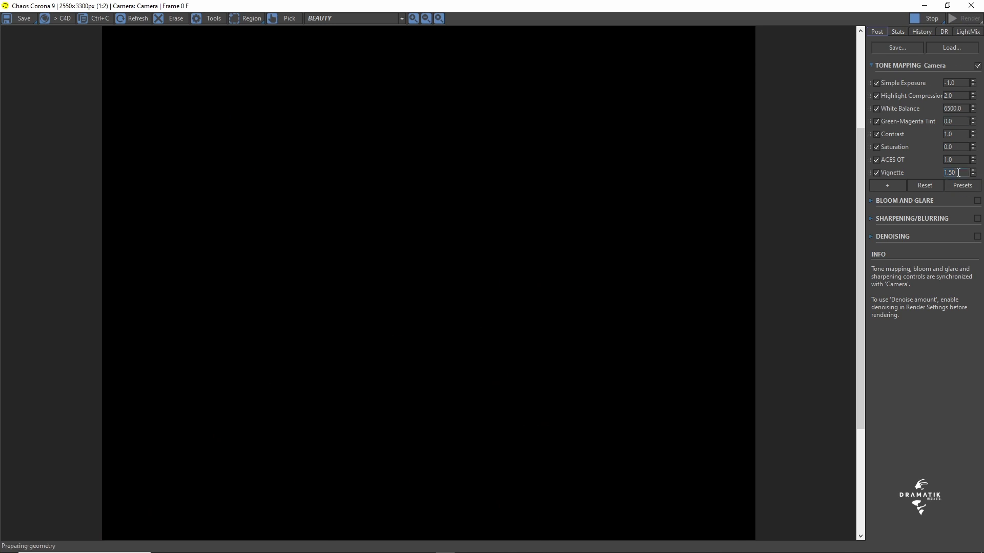
pyautogui.write('1')
pyautogui.press('Return')
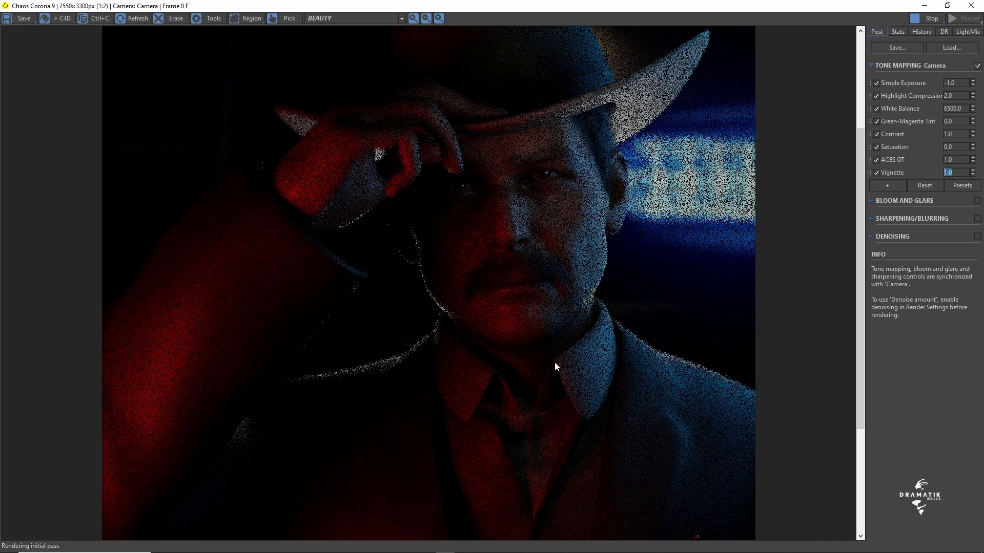
# Stop the render, close the VFB and set Corona Light.3's intensity to 5
pyautogui.click(928, 19)
pyautogui.click(972, 7)
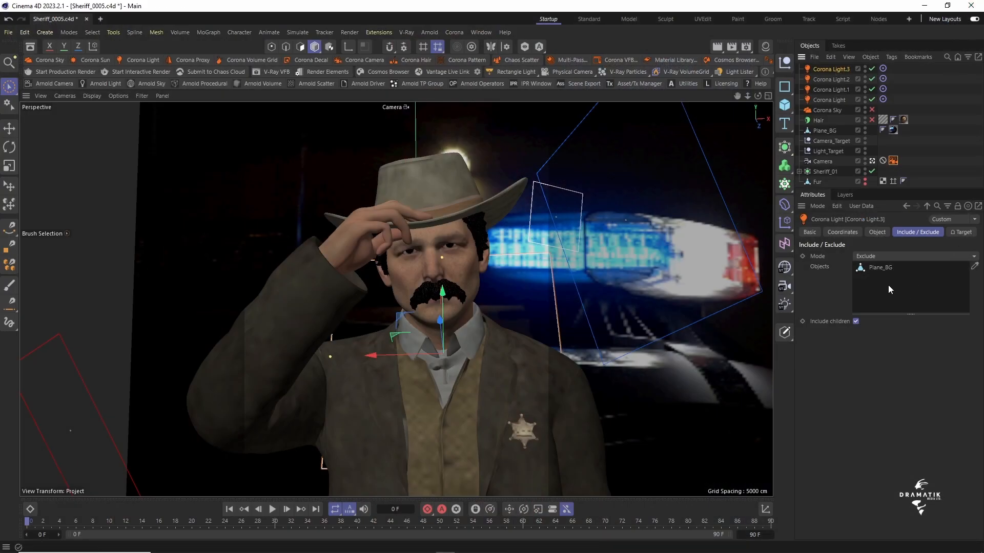
pyautogui.click(876, 232)
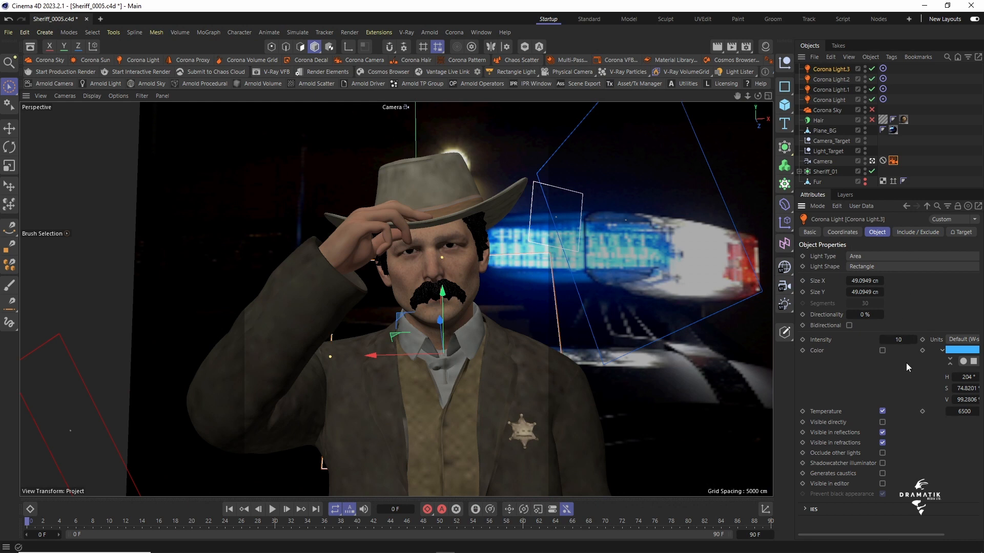
pyautogui.click(898, 340)
pyautogui.write('5')
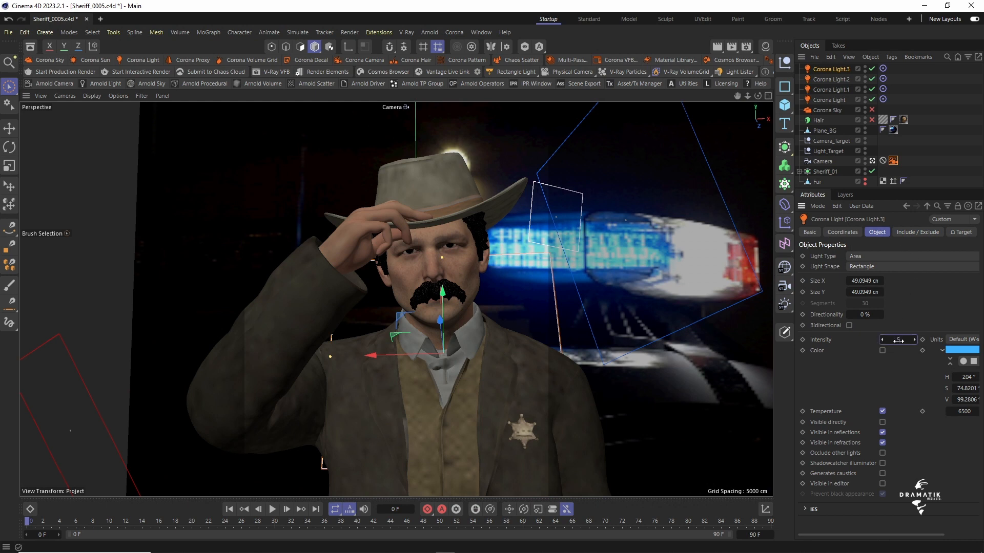